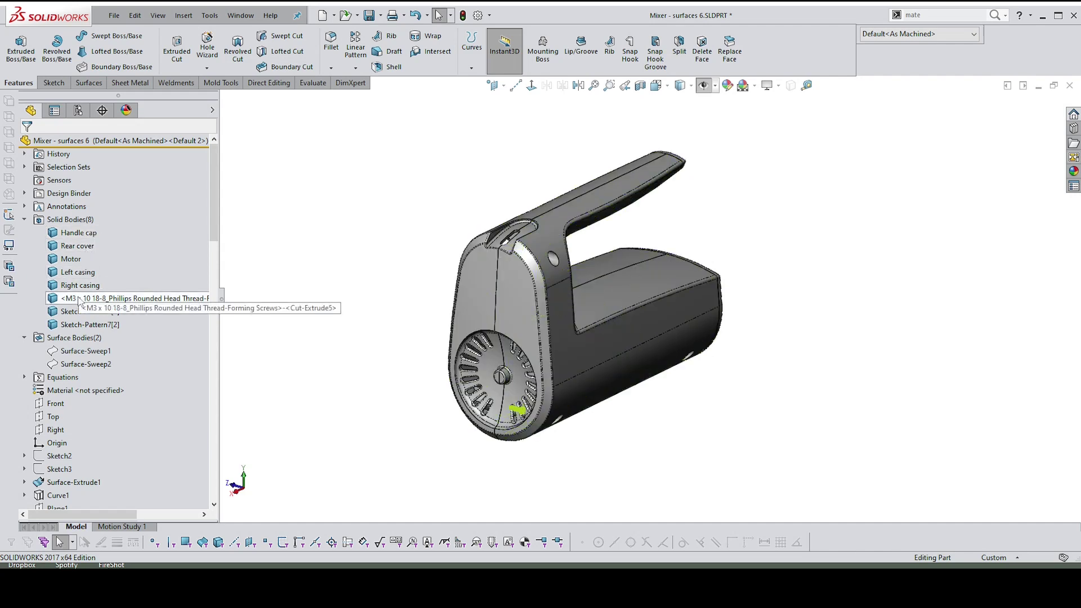
# Preview the part's exploded view ExplView1, collapse it again and return to the feature tree
pyautogui.click(79, 110)
pyautogui.click(84, 190)
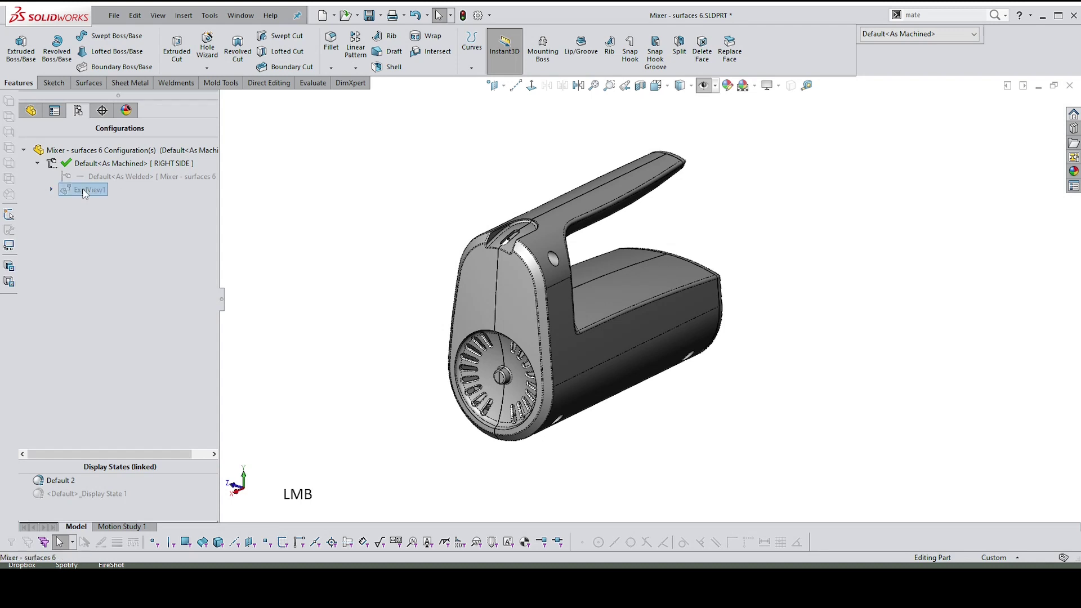
pyautogui.doubleClick(84, 190)
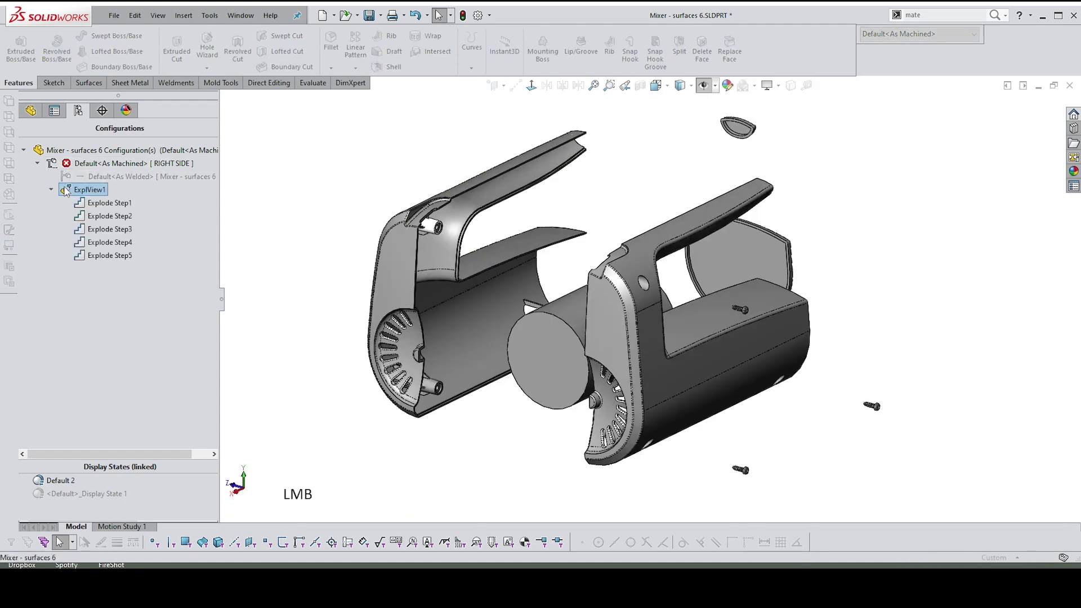
pyautogui.doubleClick(68, 191)
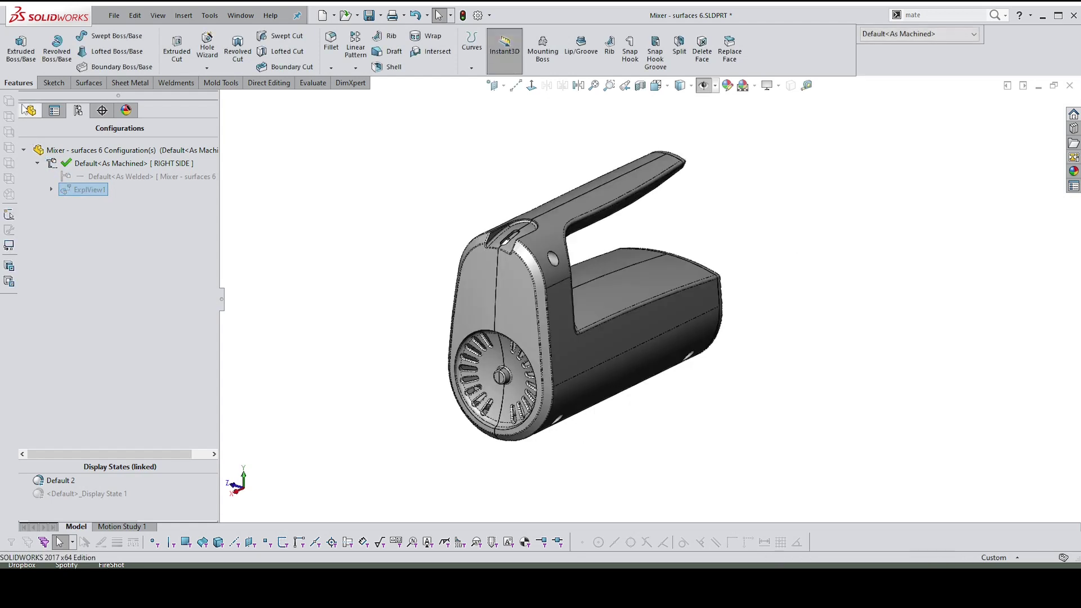
pyautogui.click(31, 110)
# Create a drawing from the mixer part using the A1 - BD sheet template
pyautogui.click(114, 16)
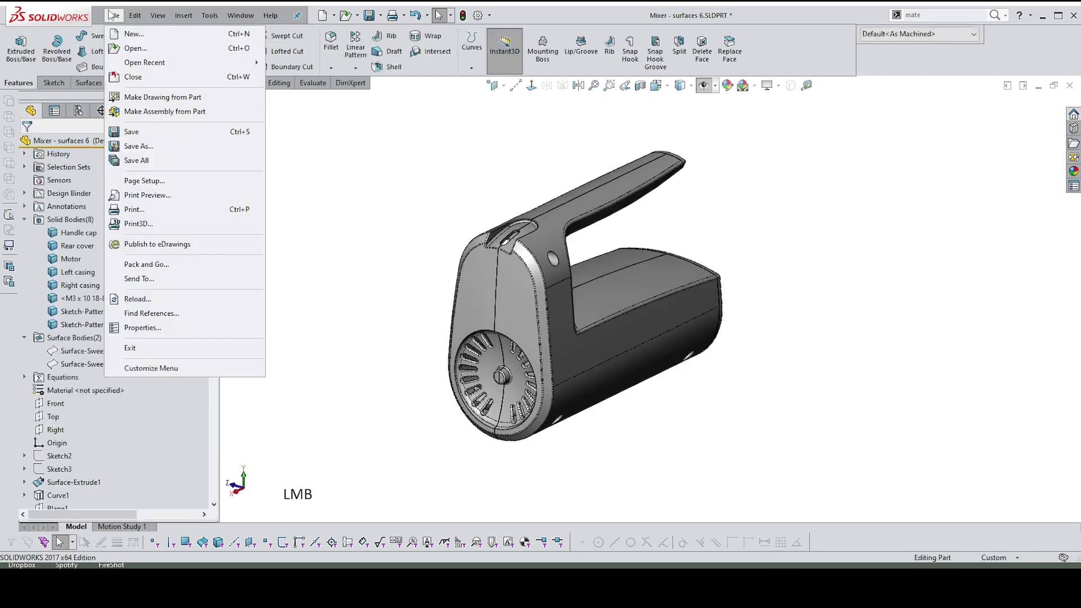
pyautogui.click(144, 97)
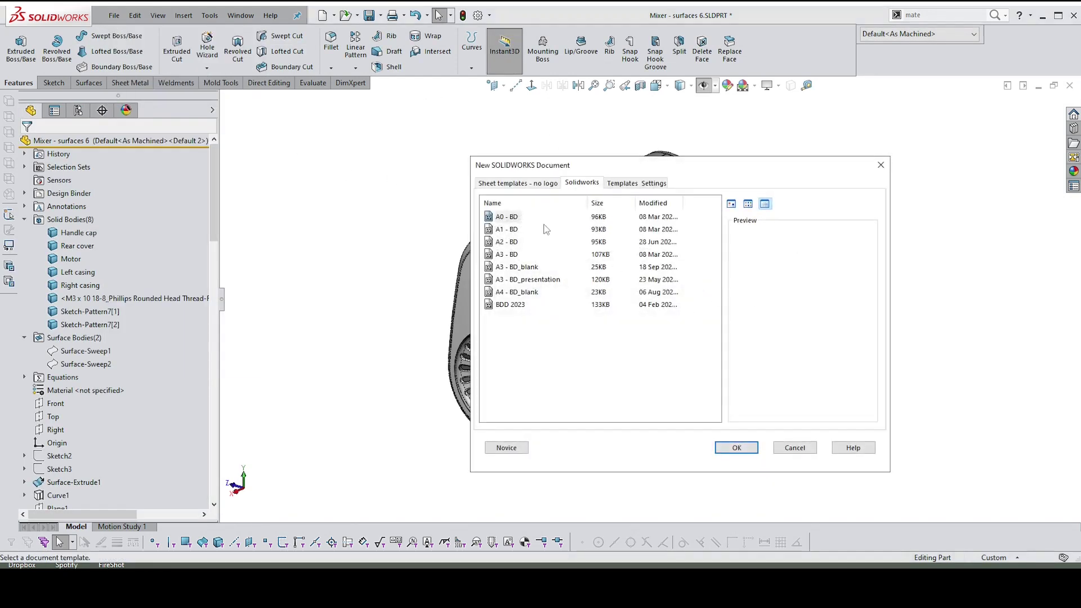
pyautogui.click(490, 230)
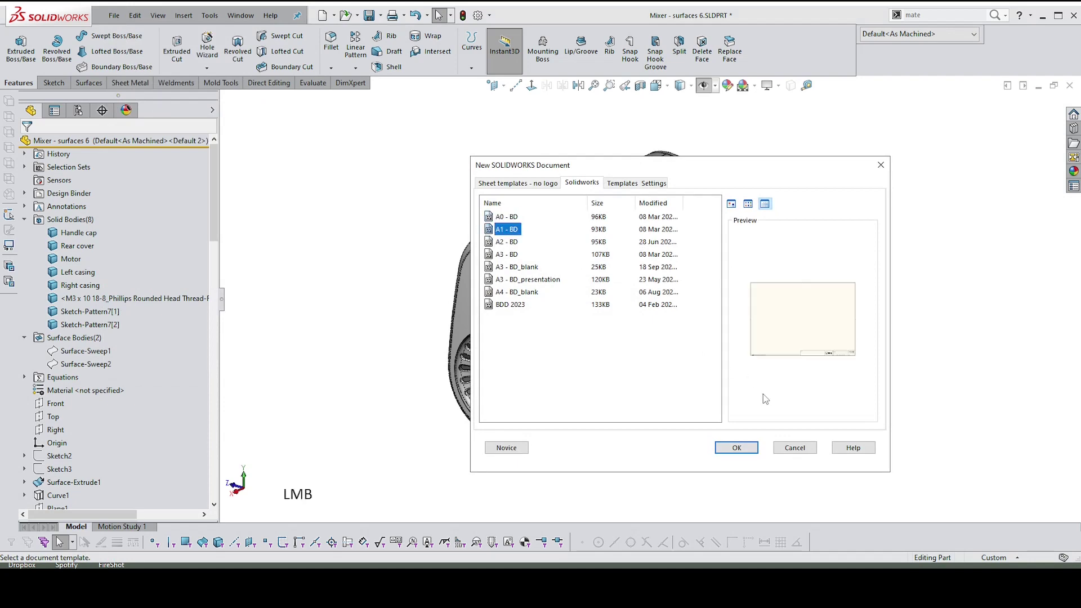
pyautogui.click(732, 448)
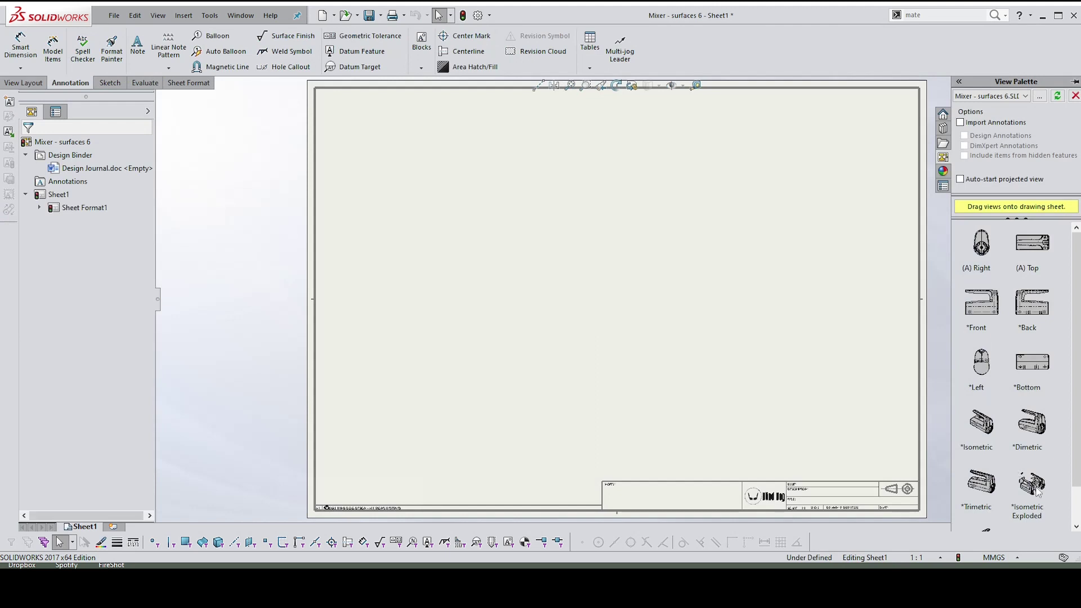
# Place the Isometric Exploded view in the middle of the sheet and rotate it in 3D to show the mixer from its rear cover side
pyautogui.moveTo(1039, 491); pyautogui.dragTo(582, 332)
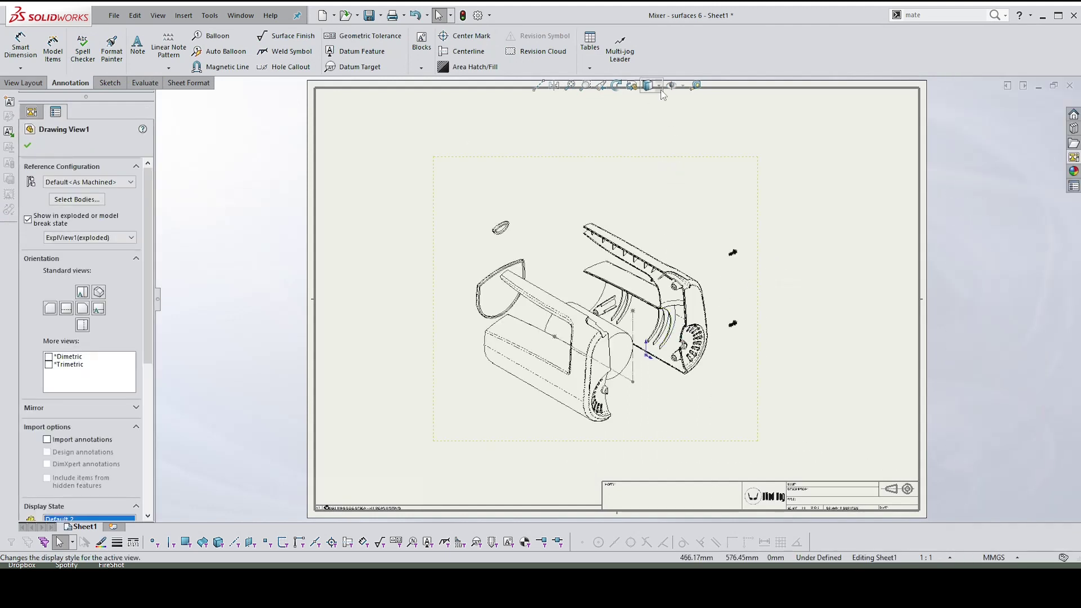
pyautogui.click(671, 85)
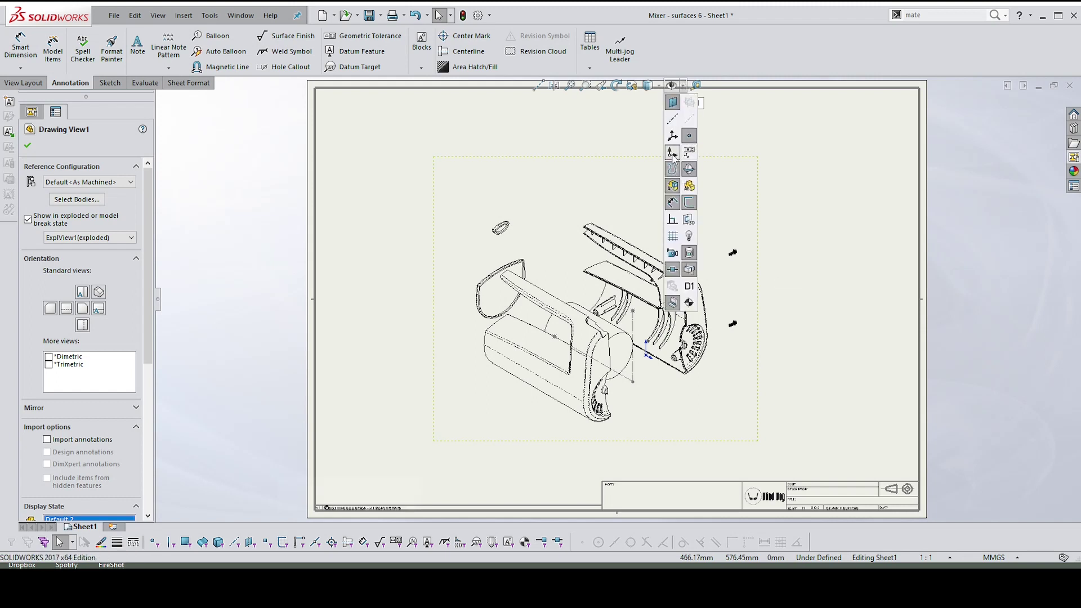
pyautogui.click(725, 284)
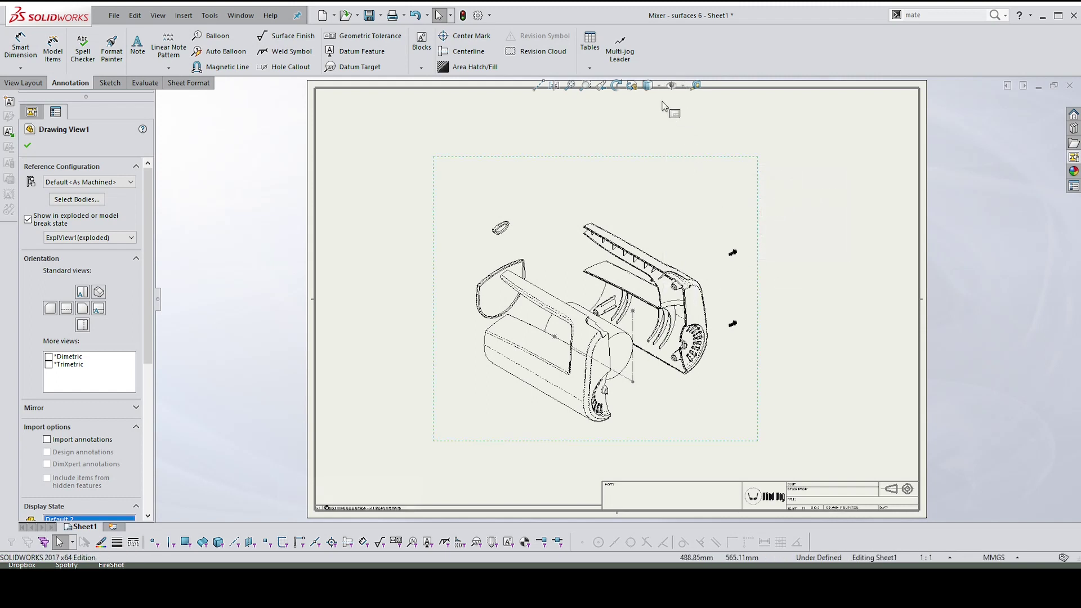
pyautogui.click(632, 85)
pyautogui.moveTo(564, 267)
pyautogui.mouseDown()
pyautogui.moveTo(495, 236)
pyautogui.moveTo(422, 315)
pyautogui.moveTo(451, 409)
pyautogui.moveTo(468, 413)
pyautogui.moveTo(605, 327)
pyautogui.moveTo(594, 247)
pyautogui.mouseUp()
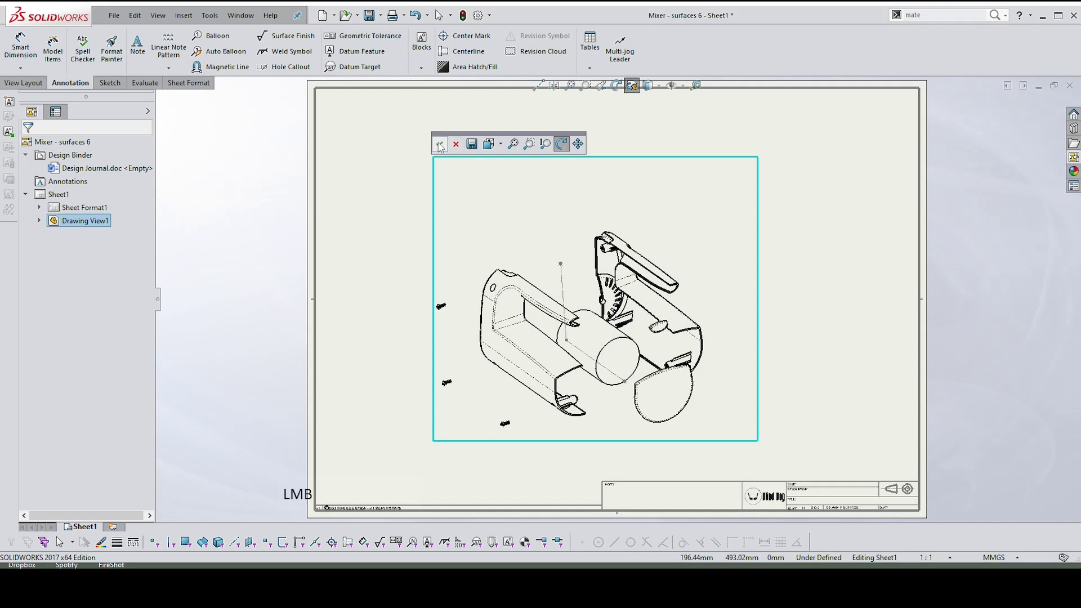
pyautogui.click(441, 146)
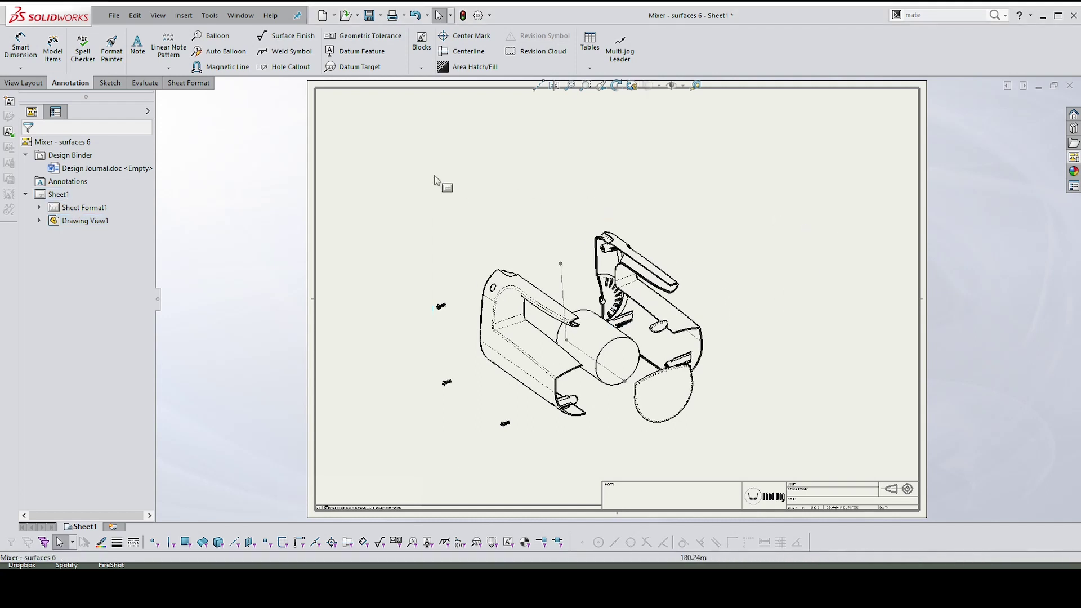
# Insert a parts-only Bill of Materials for the exploded view using the bom-standard template, placing it above the view
pyautogui.click(590, 46)
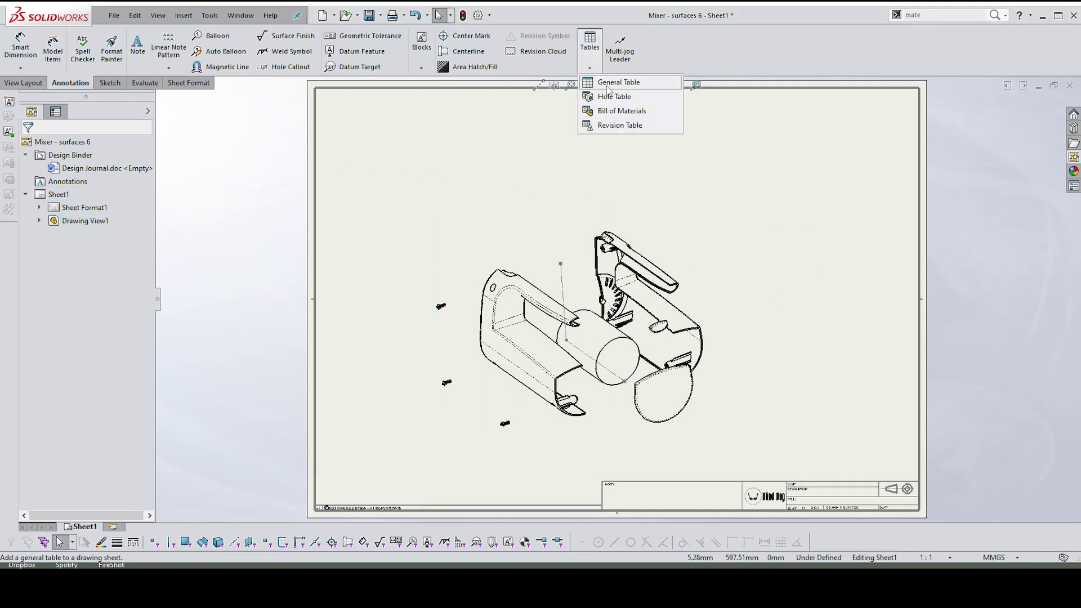
pyautogui.click(622, 111)
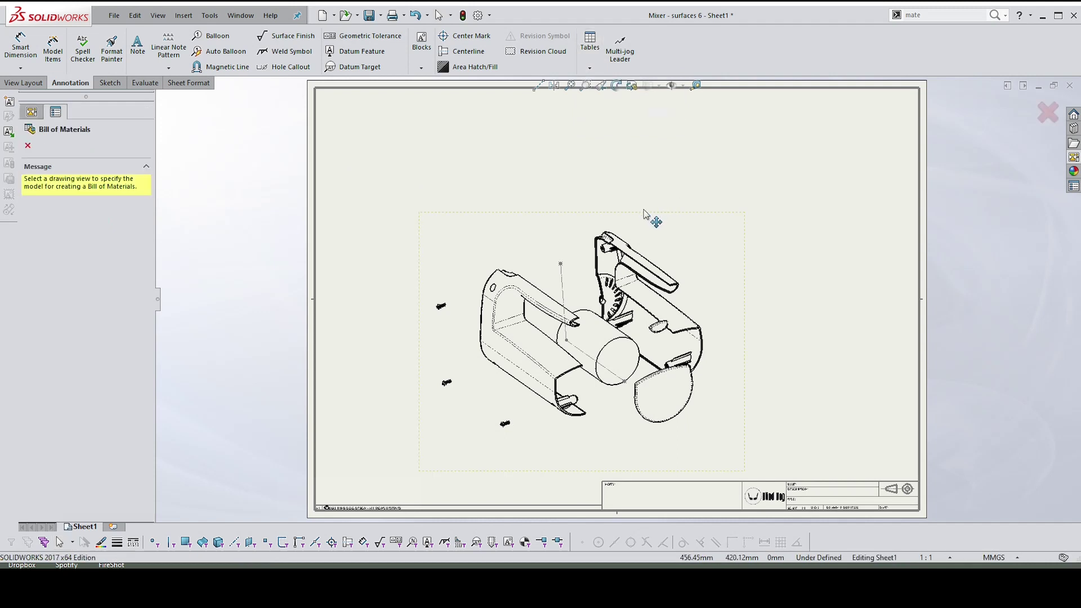
pyautogui.click(646, 216)
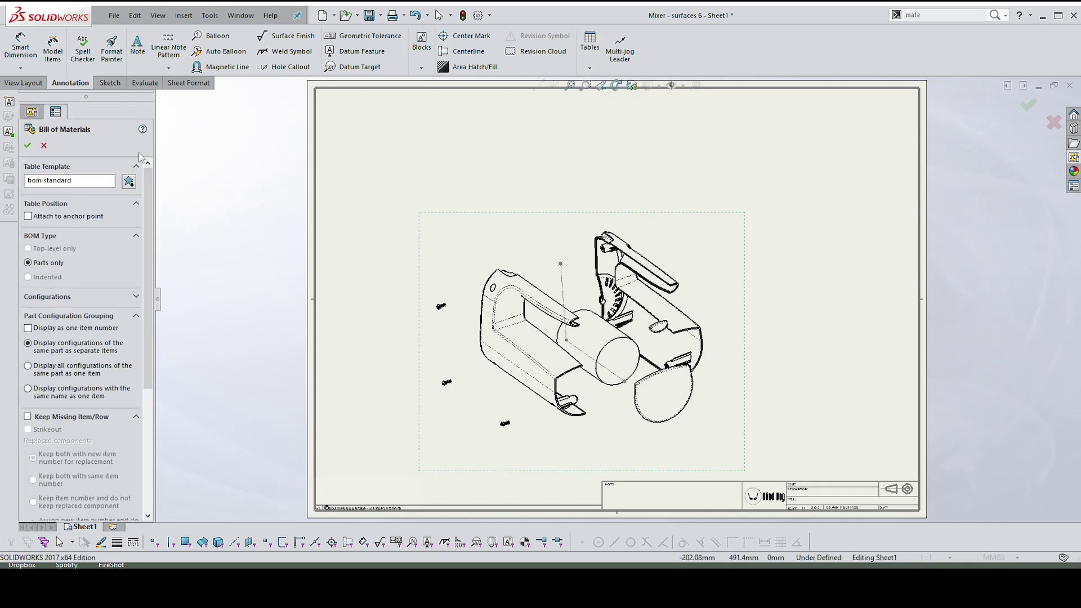
pyautogui.click(27, 145)
pyautogui.click(579, 181)
# Try to change the Bill of Materials' Part Number column type to Custom Property
pyautogui.scroll(1, 678, 202)
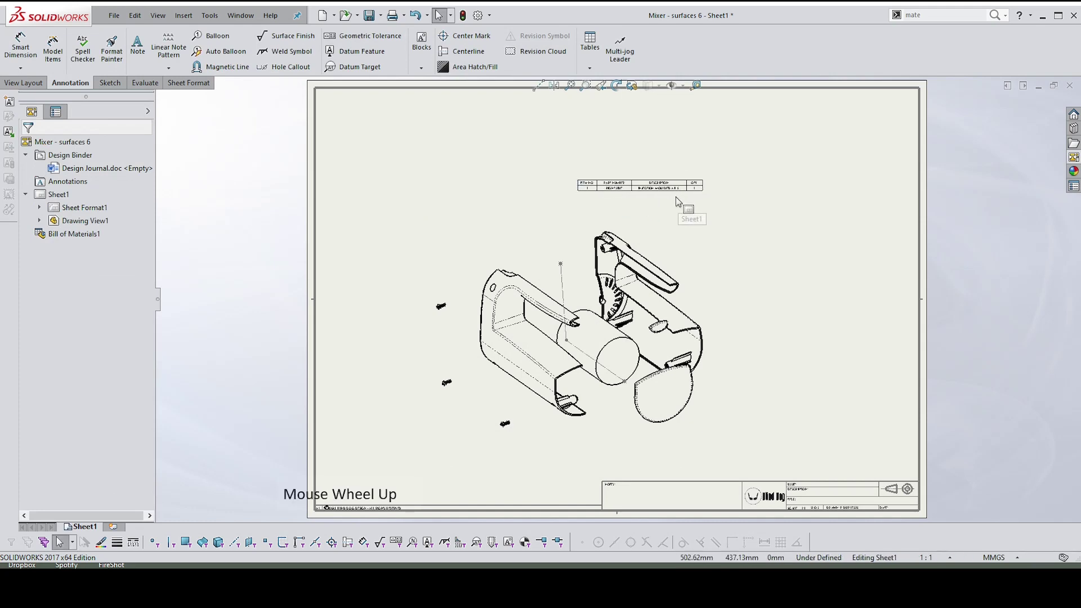
pyautogui.scroll(3, 679, 201)
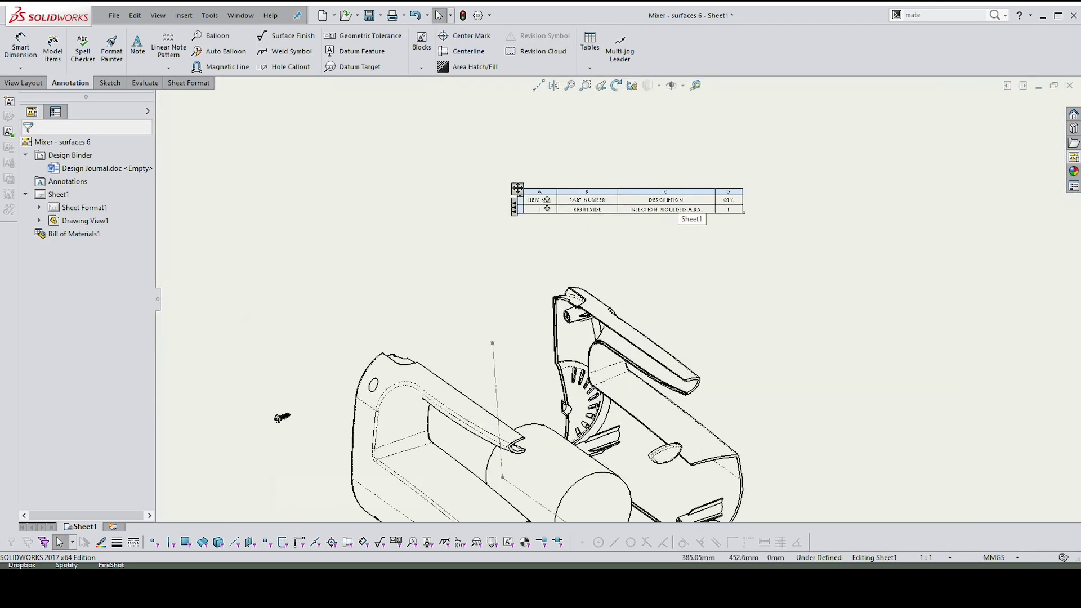
pyautogui.click(587, 189)
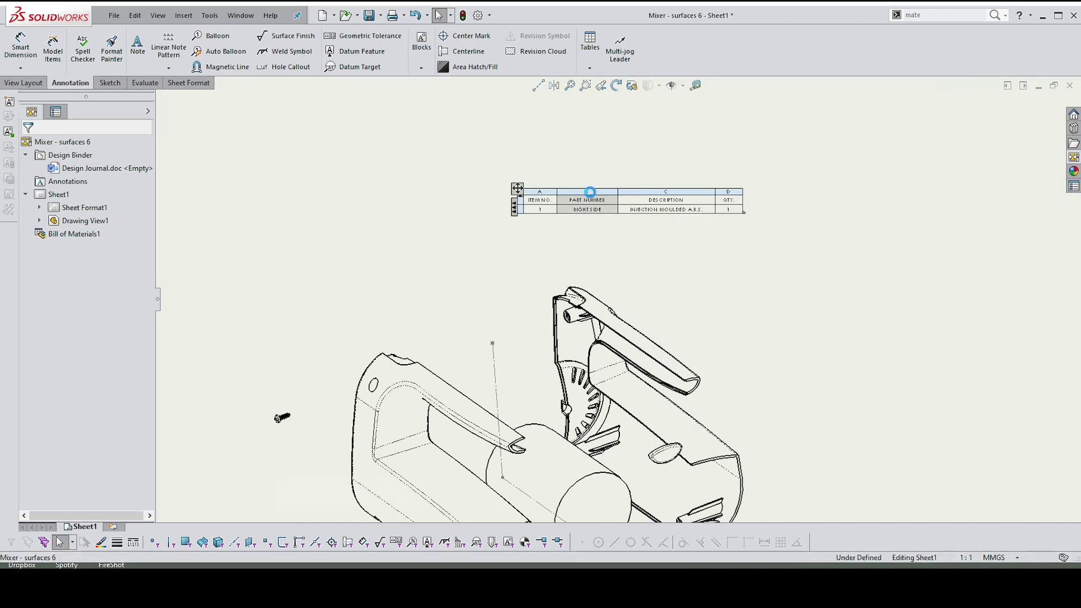
pyautogui.click(615, 169)
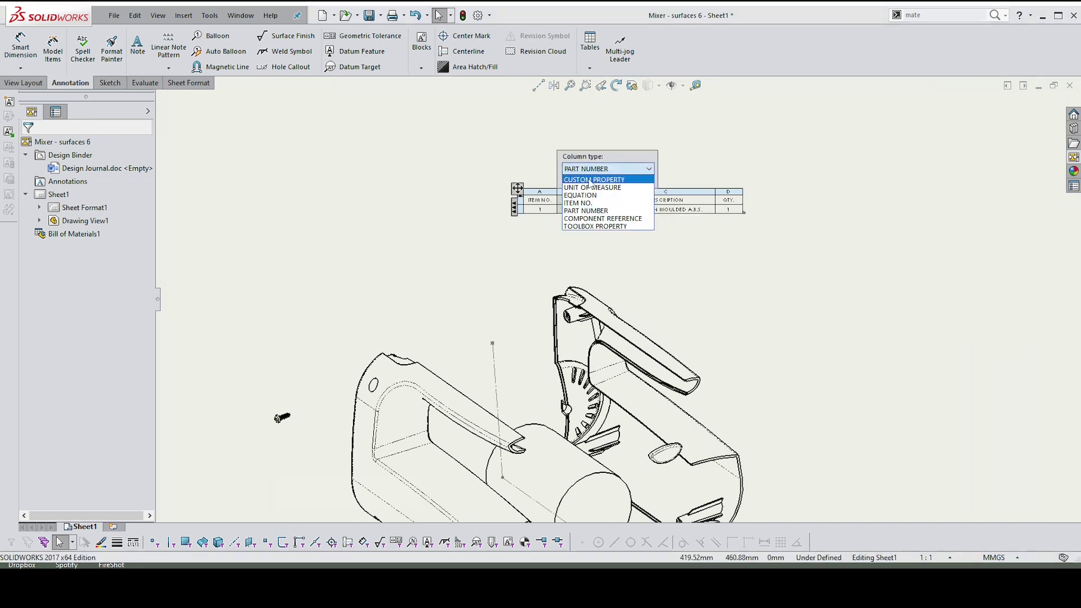
pyautogui.click(589, 180)
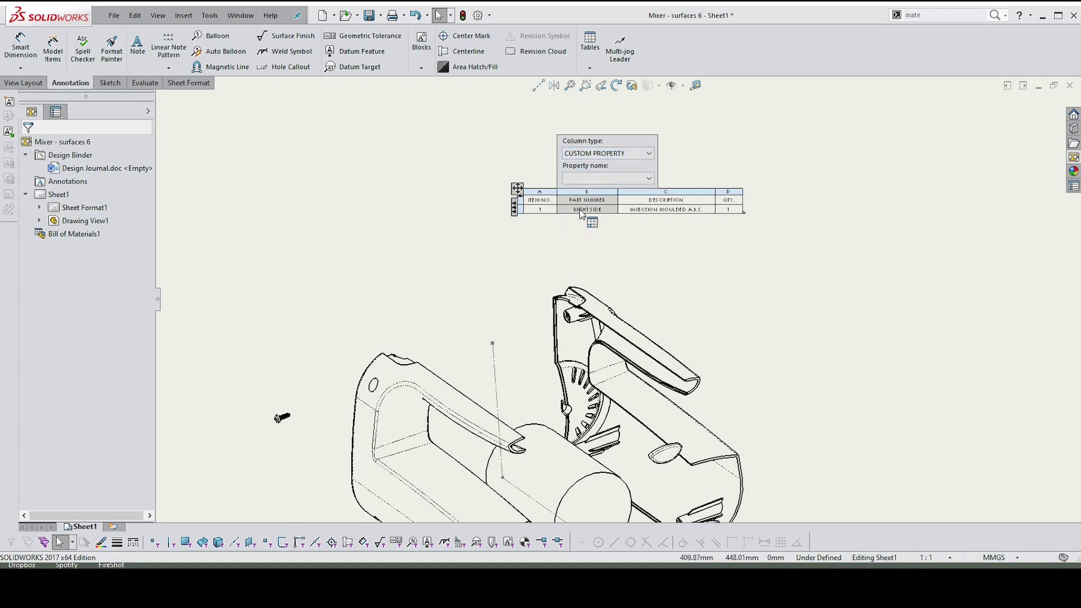
pyautogui.click(592, 240)
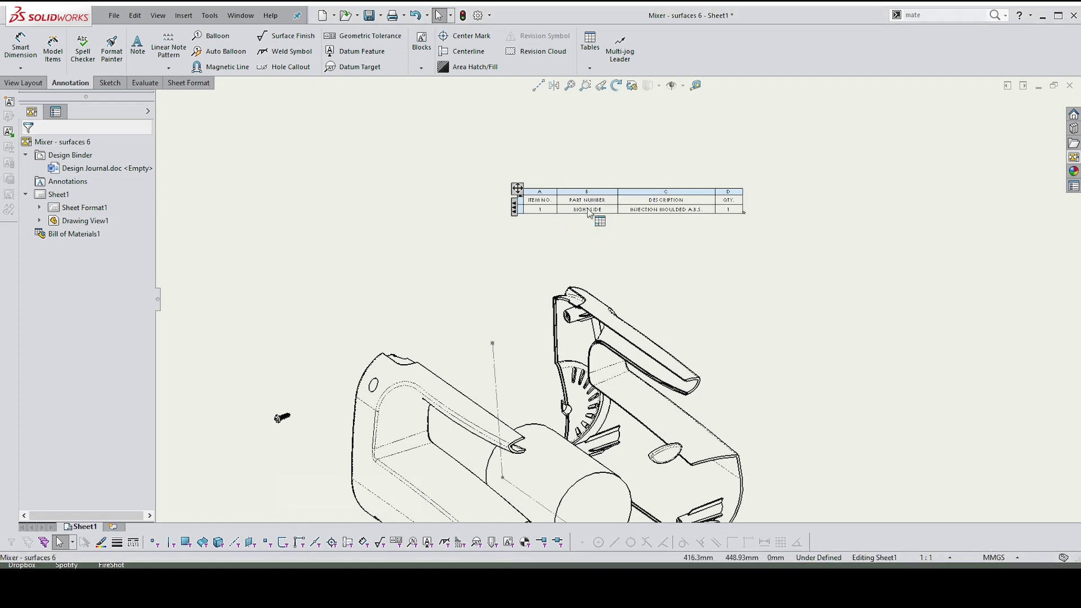
# Shorten the part number of item 1 in the Bill of Materials to RIGHT
pyautogui.doubleClick(588, 210)
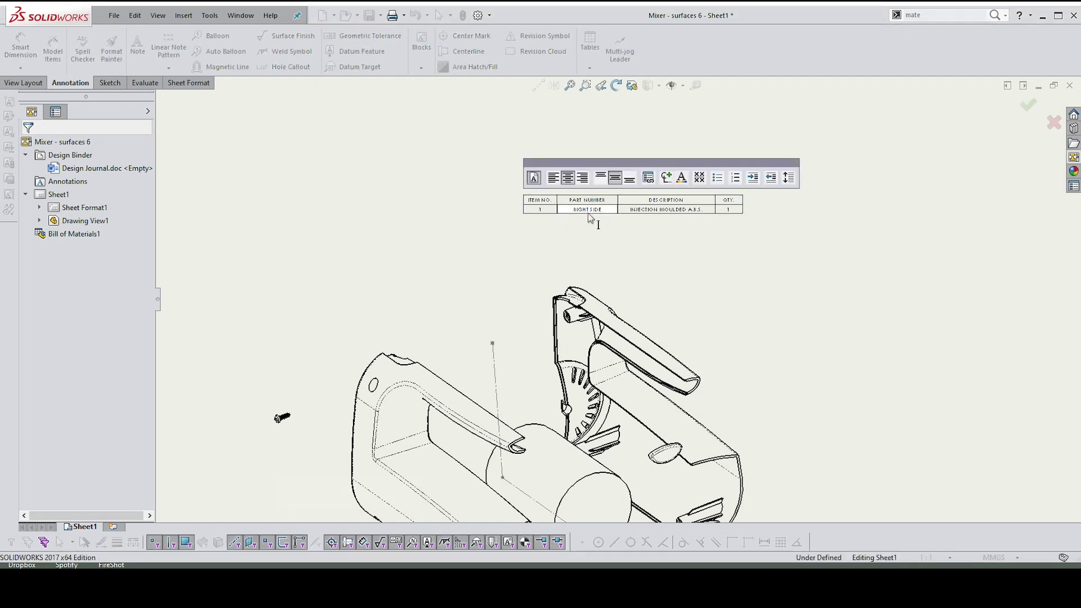
pyautogui.moveTo(590, 209); pyautogui.dragTo(603, 211)
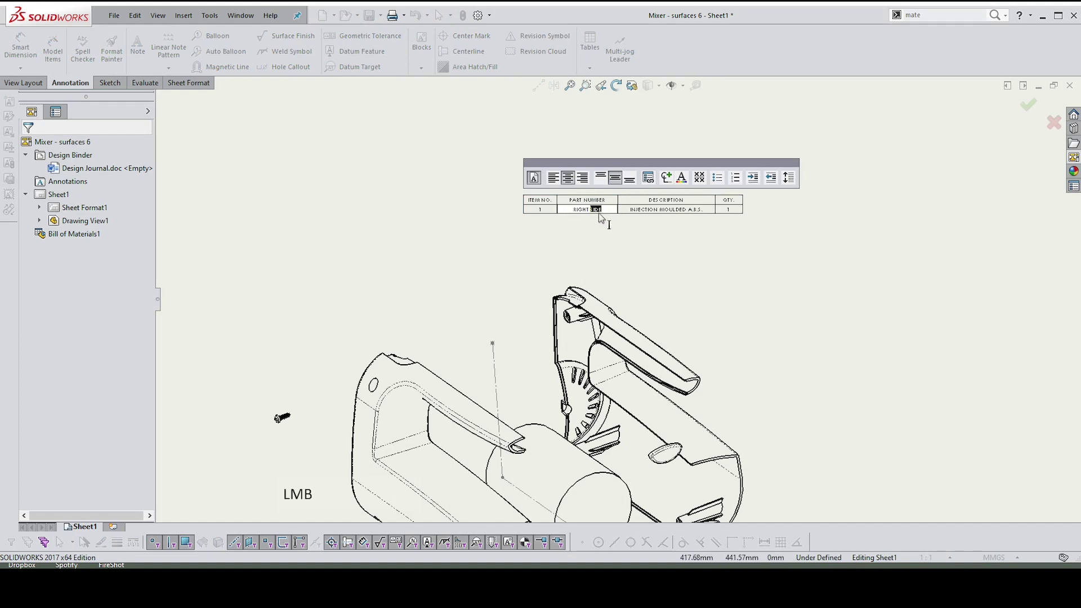
pyautogui.press('Delete')
pyautogui.click(604, 228)
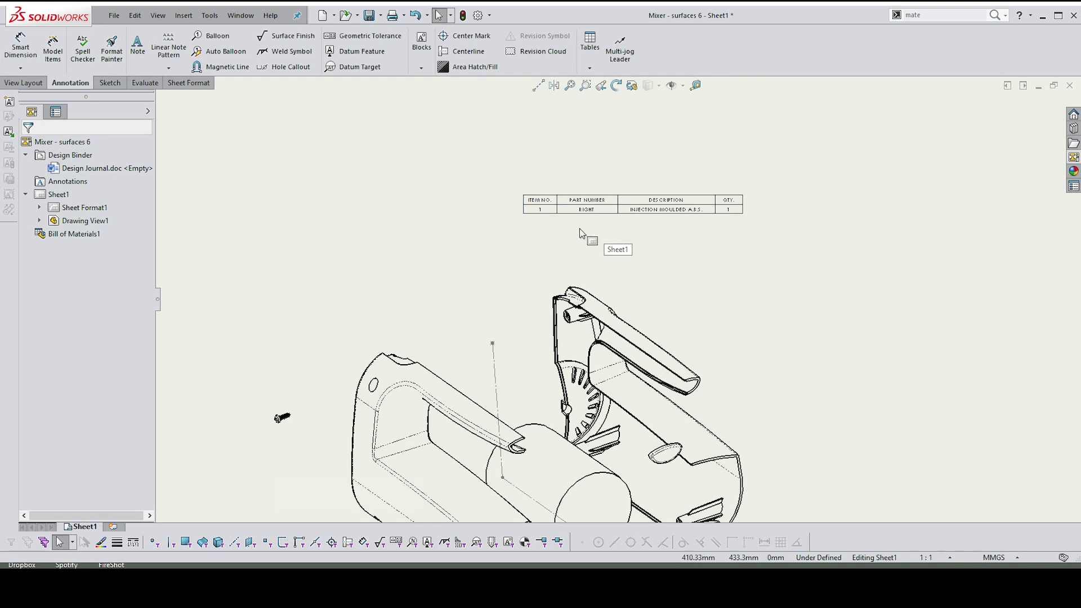
pyautogui.rightClick(519, 209)
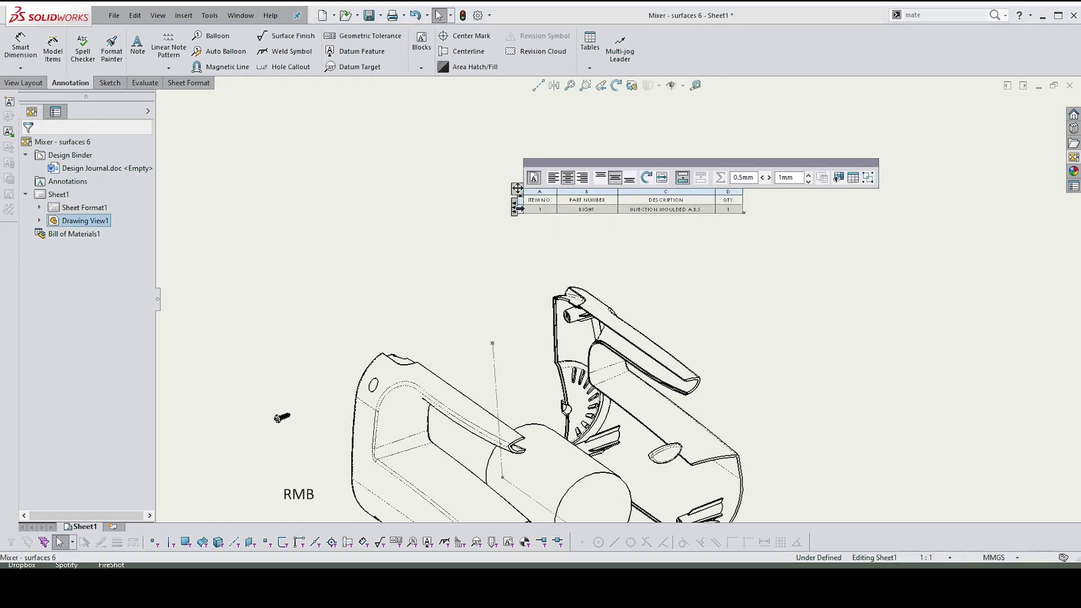
pyautogui.moveTo(561, 280)
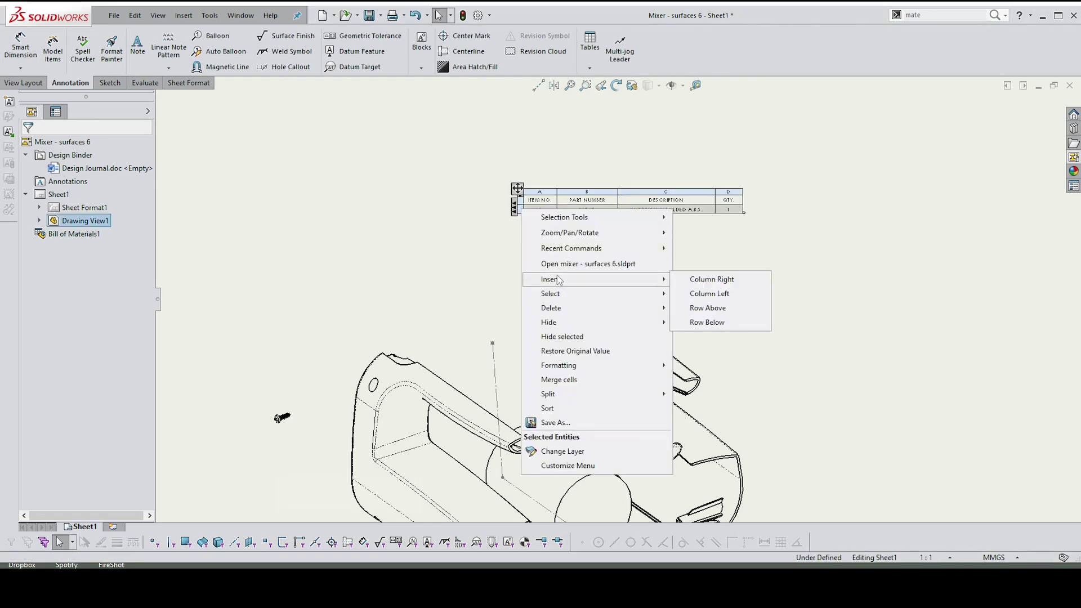
pyautogui.click(751, 244)
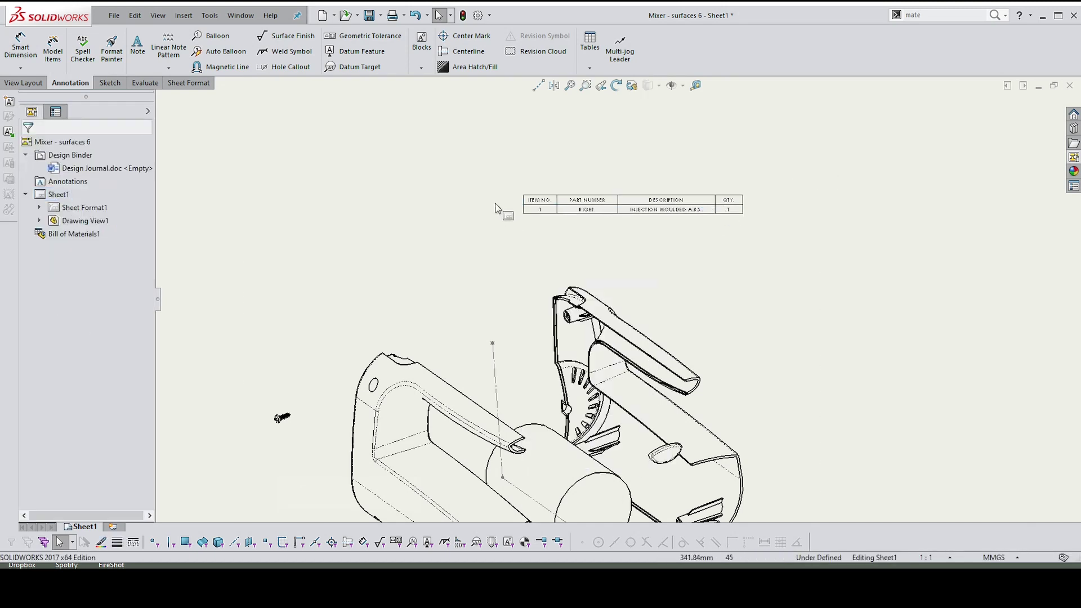
# Delete the Bill of Materials table from the drawing sheet
pyautogui.moveTo(516, 193); pyautogui.dragTo(544, 170)
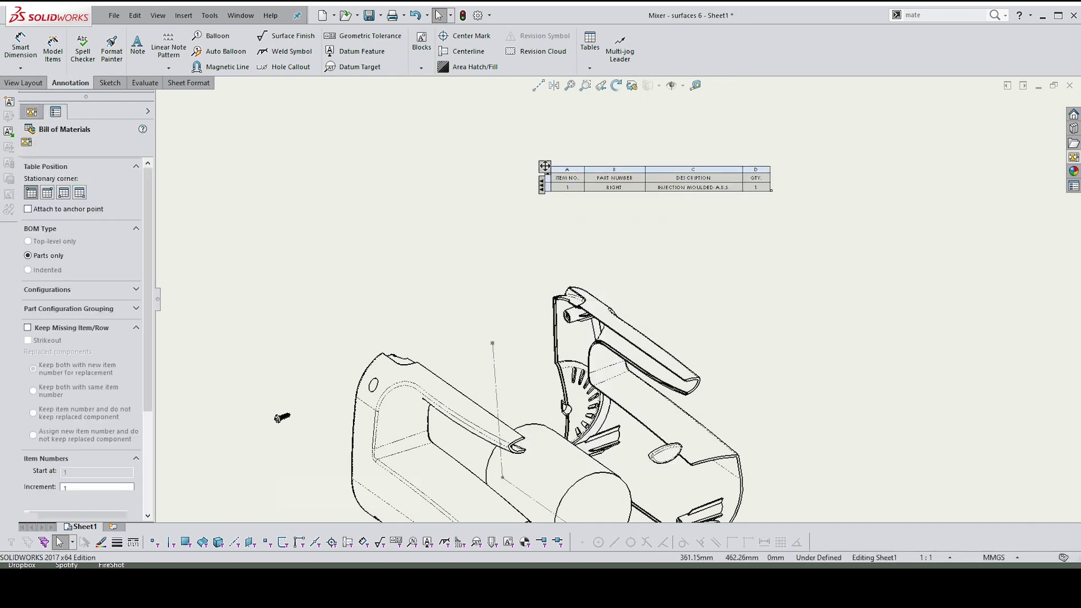
pyautogui.press('Delete')
pyautogui.scroll(-2, 734, 251)
pyautogui.scroll(-3, 734, 251)
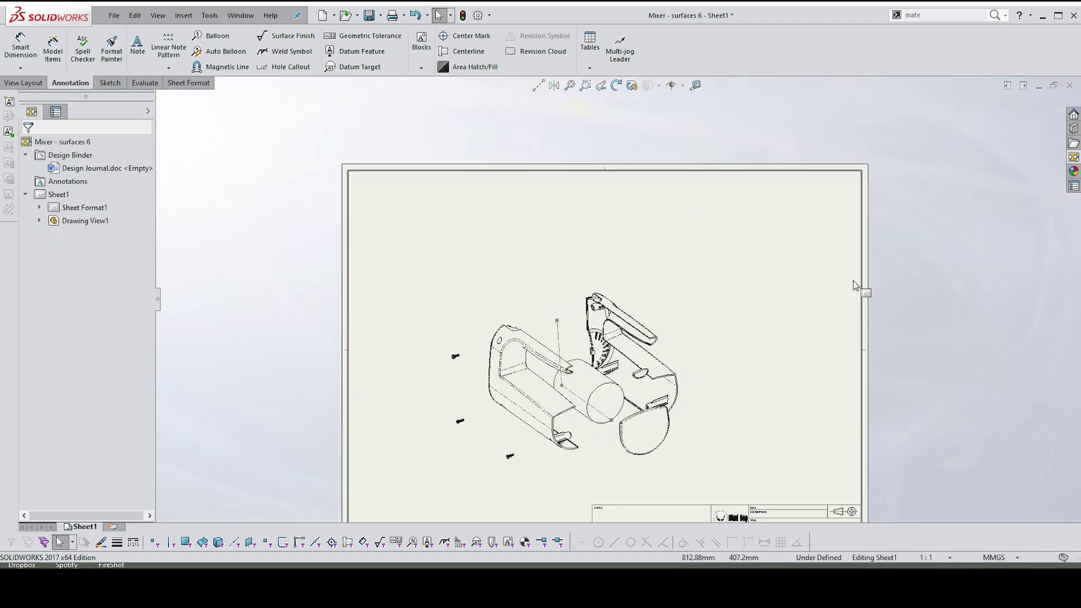
# Switch to the Mixer - surfaces 6 part document and bring up its Weldments commands
pyautogui.moveTo(934, 363); pyautogui.dragTo(731, 349, button='right')
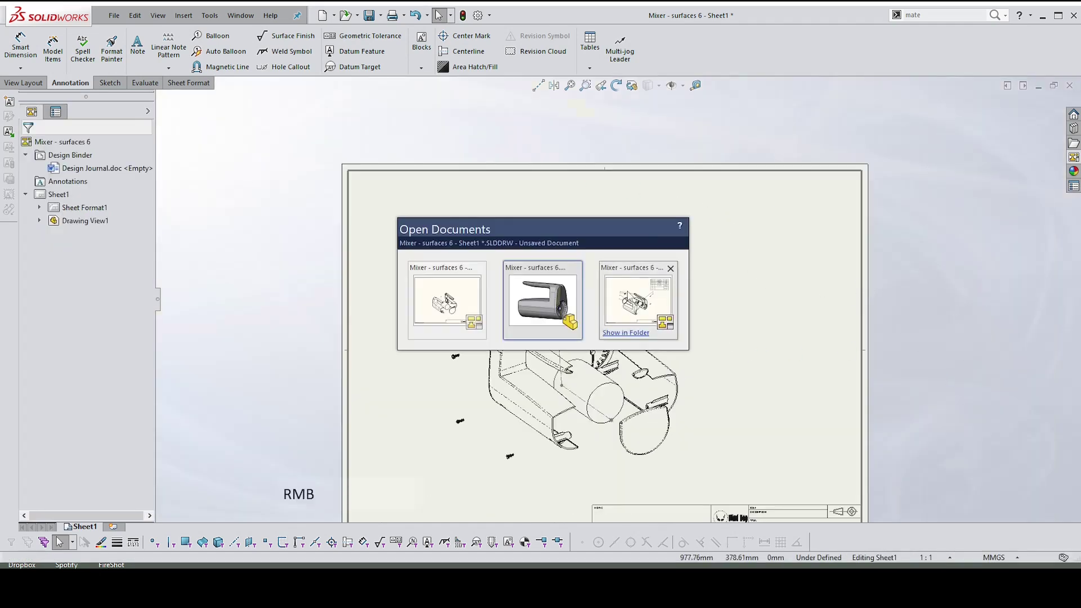
pyautogui.click(544, 301)
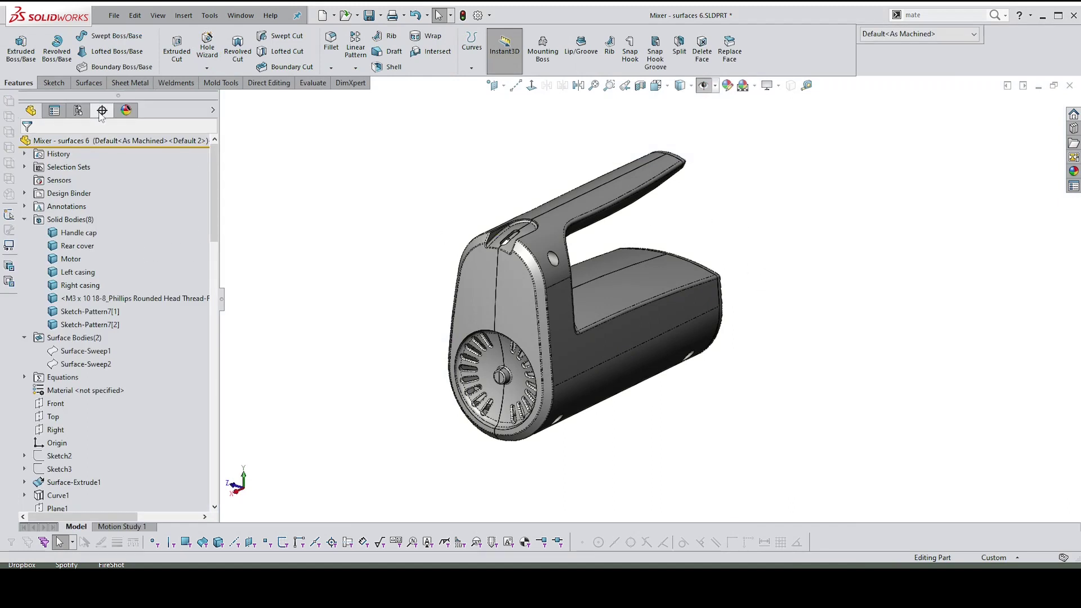
pyautogui.click(174, 83)
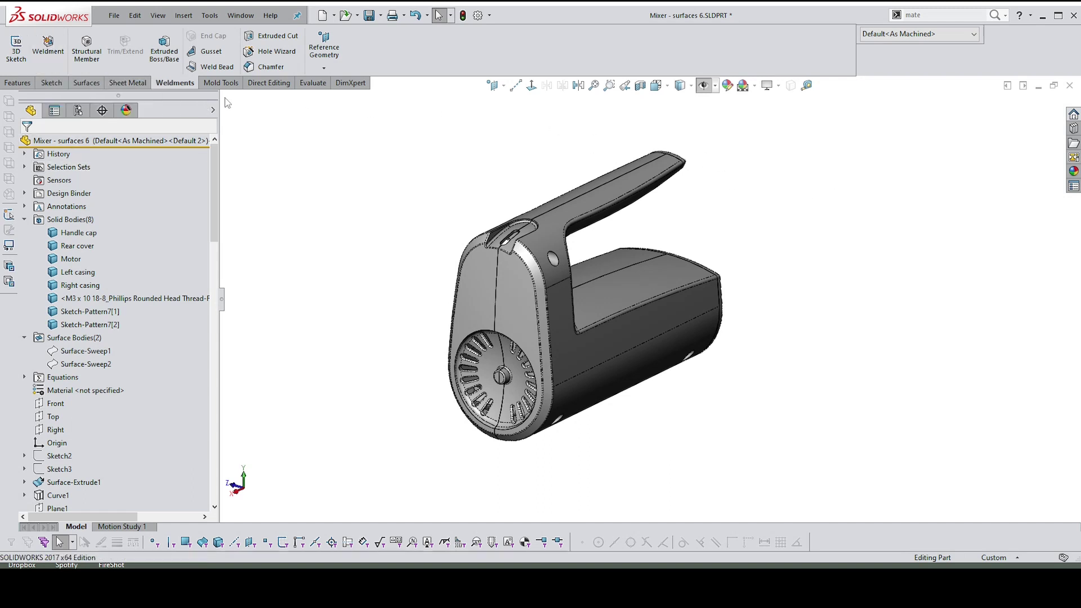
pyautogui.rightClick(479, 38)
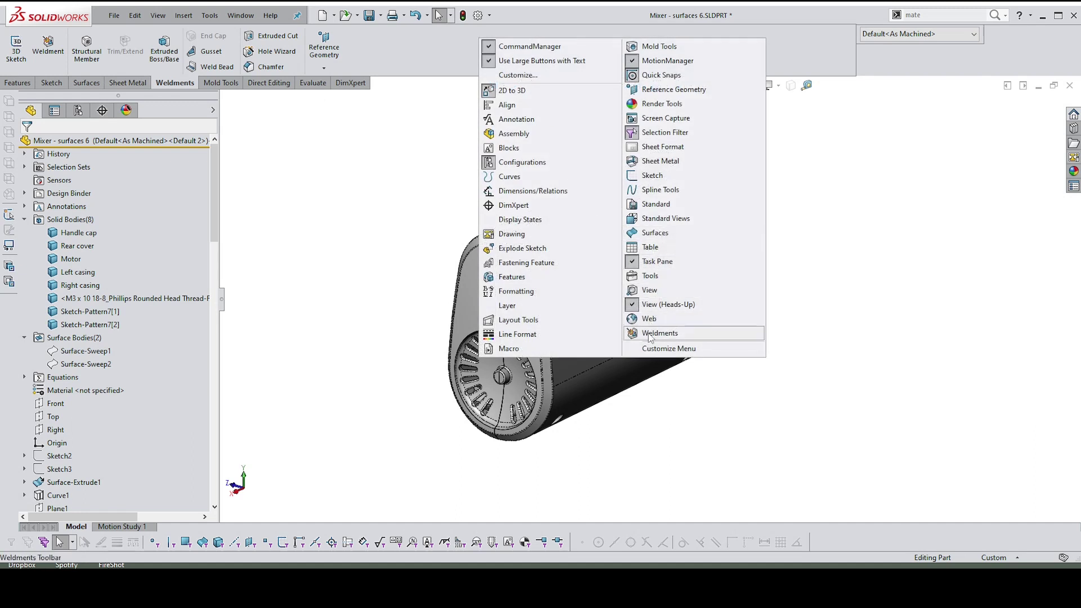
pyautogui.click(898, 115)
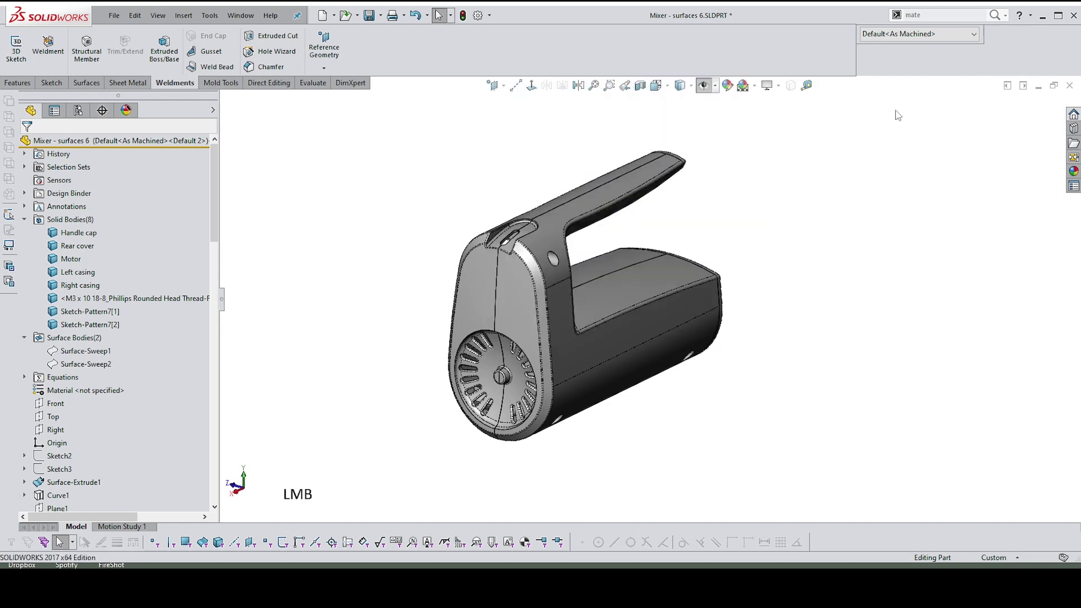
# Search the commands for "wel" and add a Weldment feature to the mixer part
pyautogui.doubleClick(922, 16)
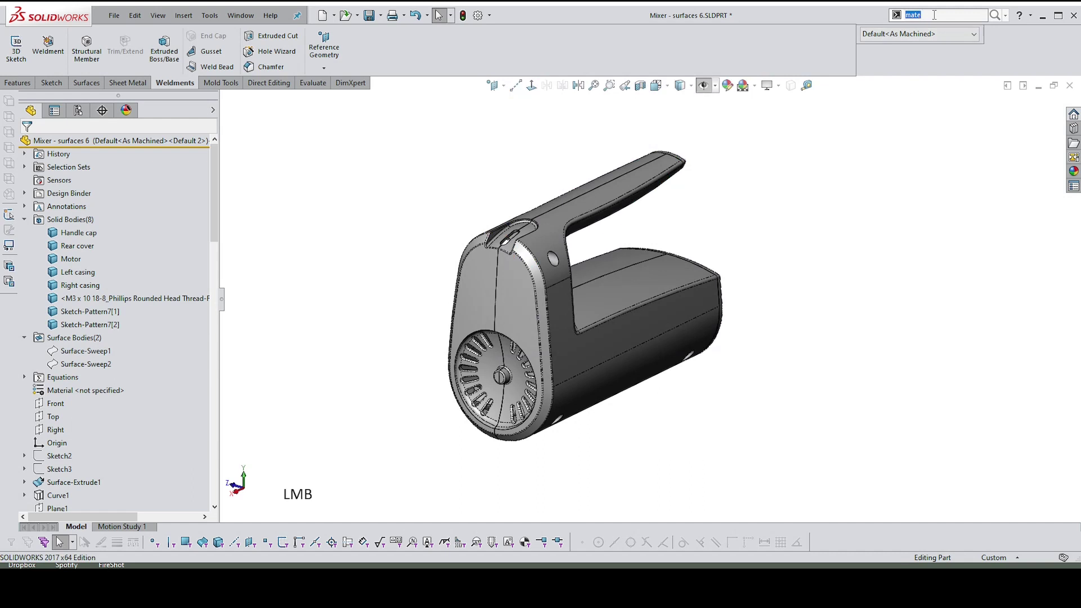
pyautogui.write('wel')
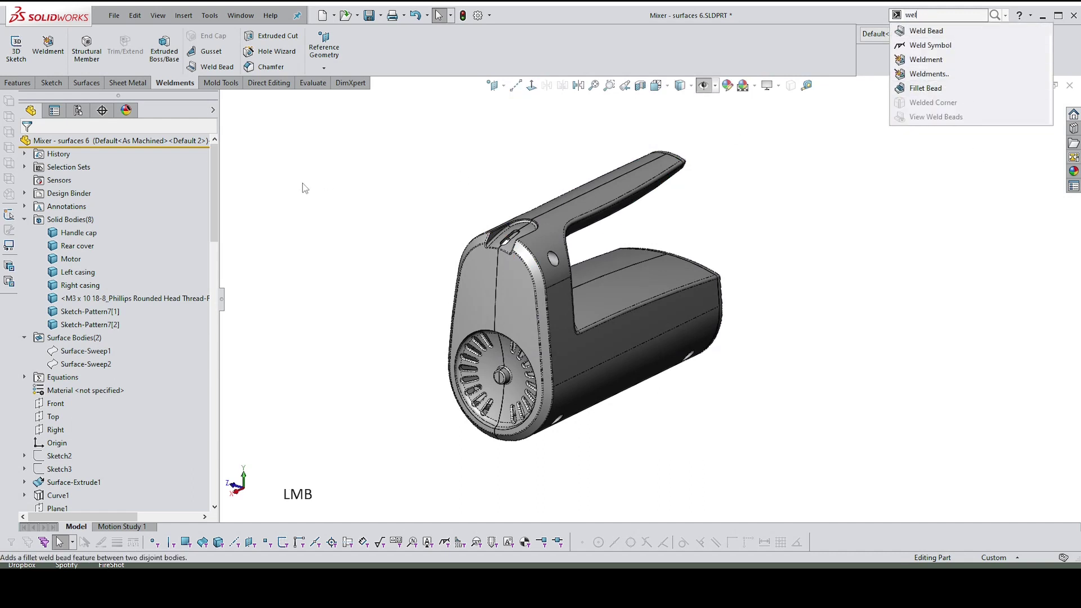
pyautogui.click(49, 44)
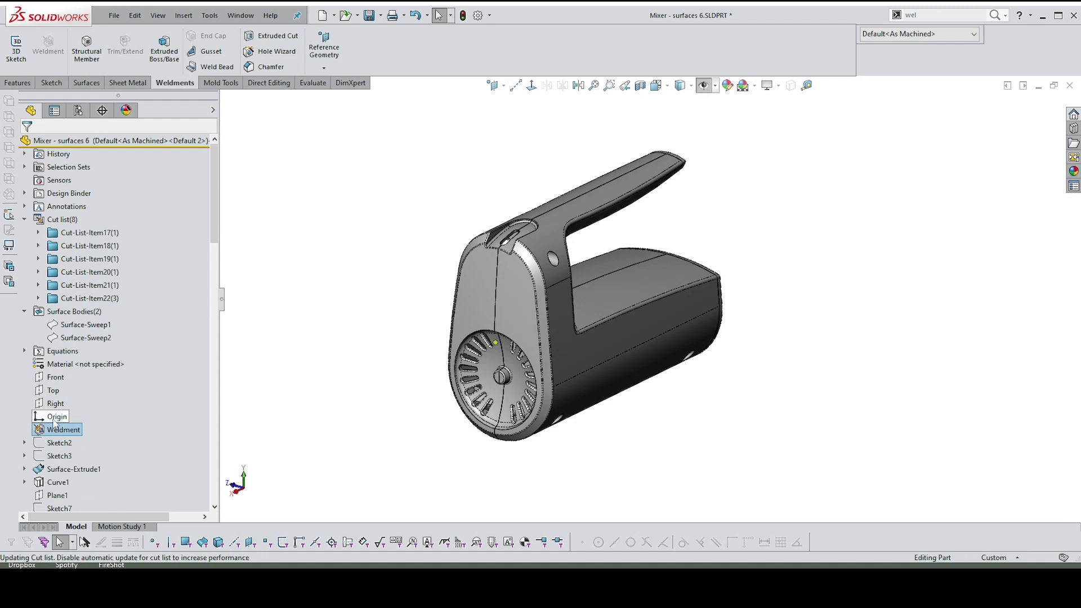
pyautogui.click(37, 432)
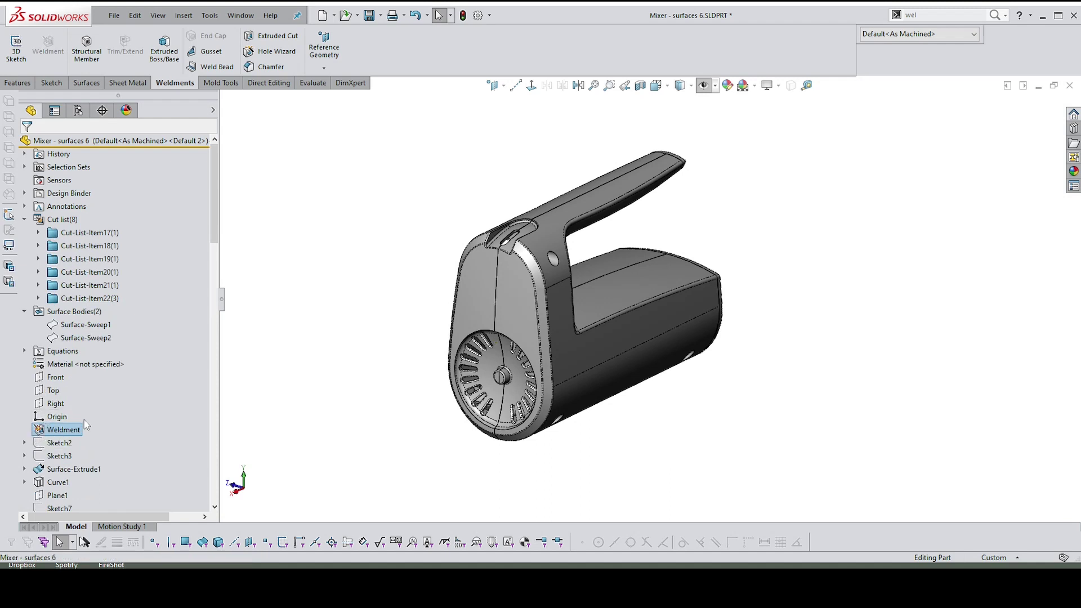
pyautogui.click(61, 419)
pyautogui.keyDown('ctrl'); pyautogui.click(55, 403); pyautogui.keyUp('ctrl')
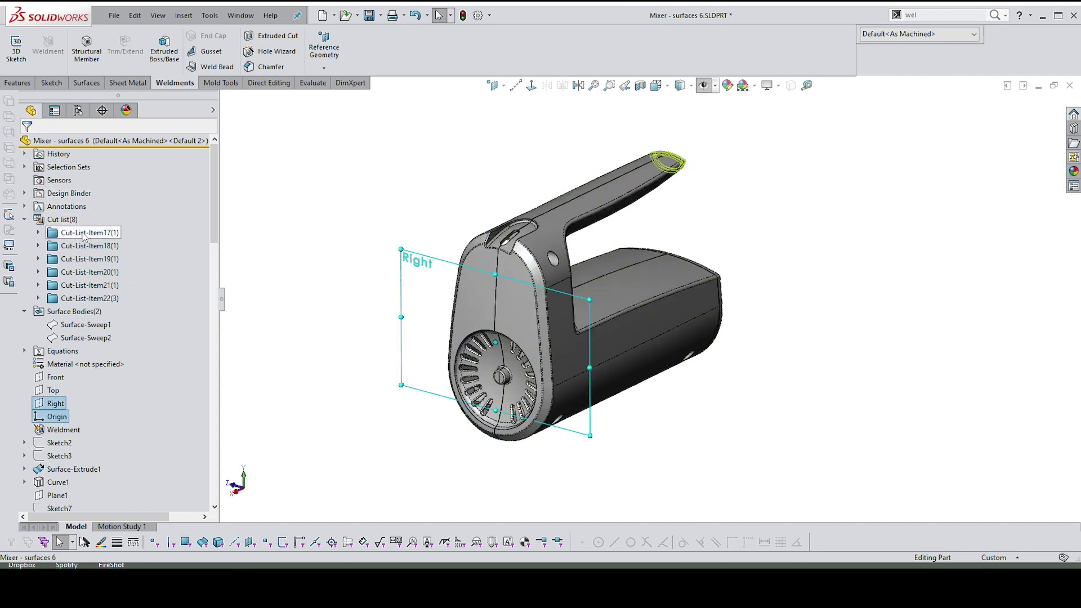
# Expand every item folder in the cut list down to the bodies inside, from the handle cap to the screws
pyautogui.click(38, 232)
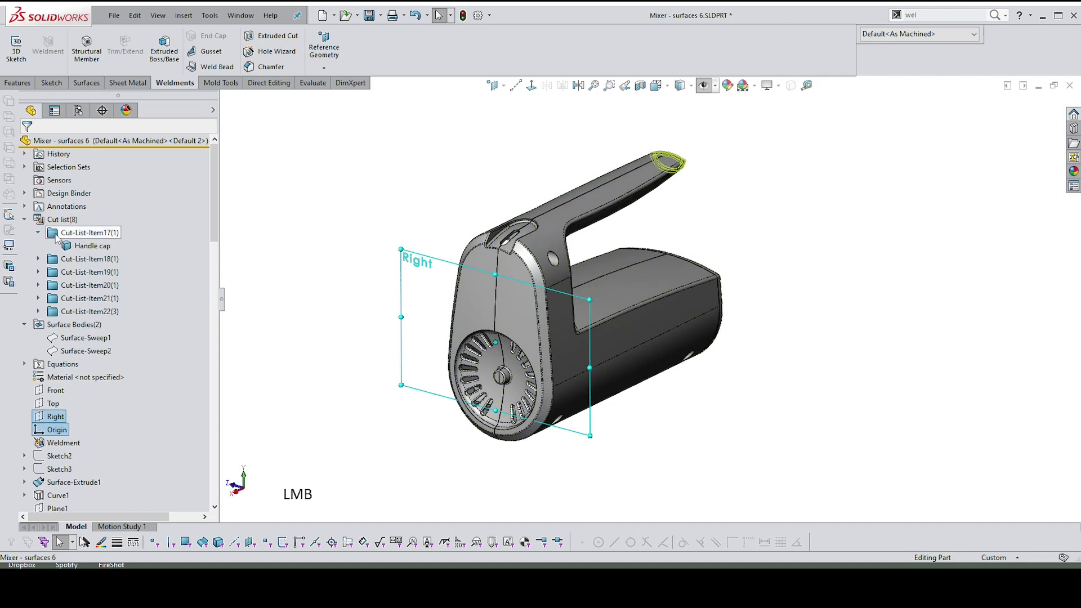
pyautogui.click(38, 260)
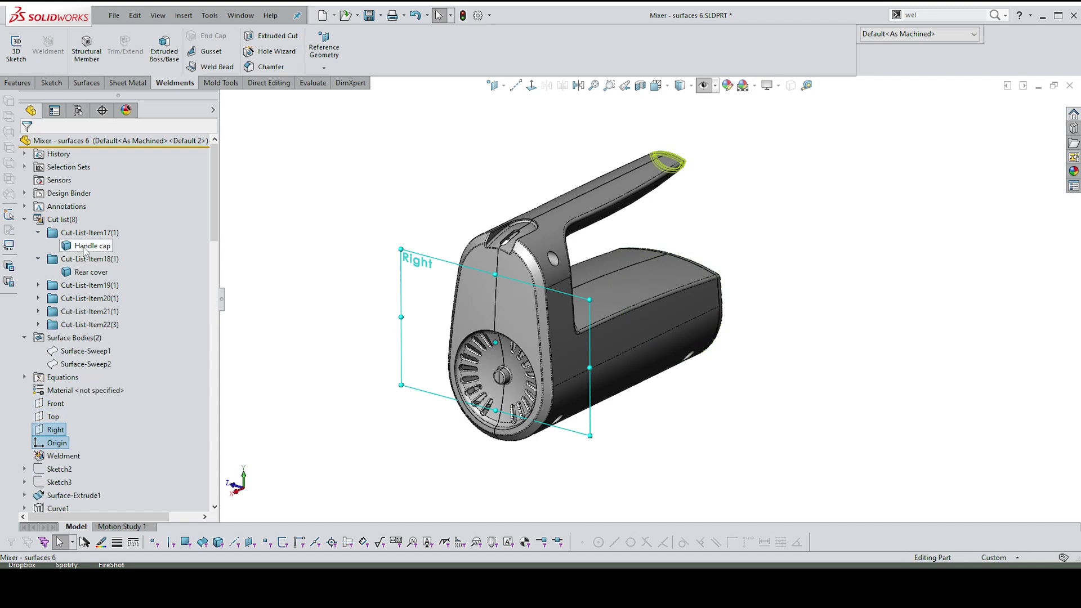
pyautogui.click(38, 285)
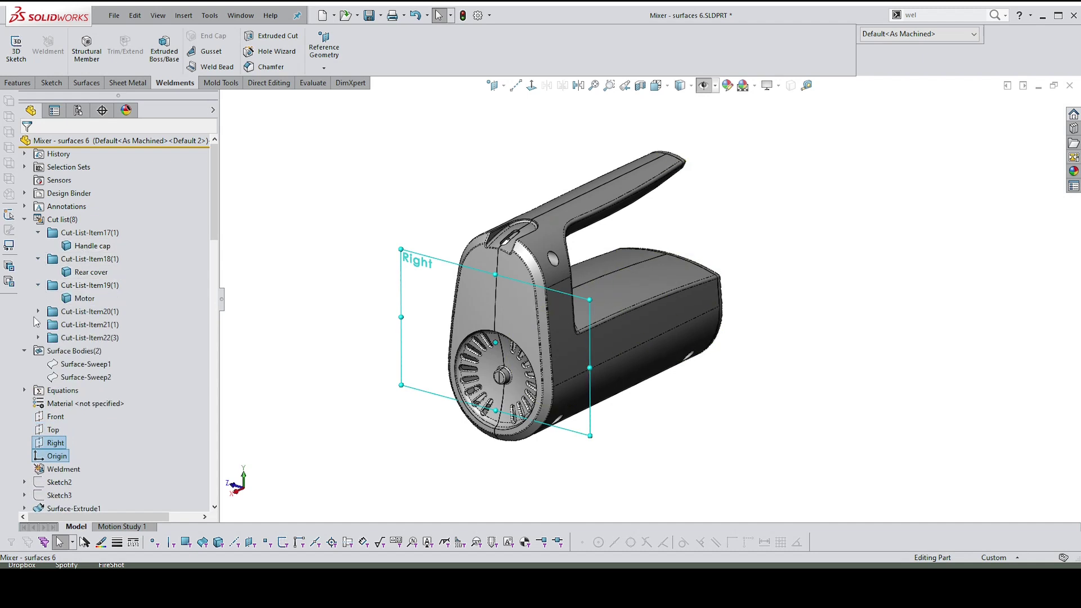
pyautogui.click(38, 311)
pyautogui.click(38, 337)
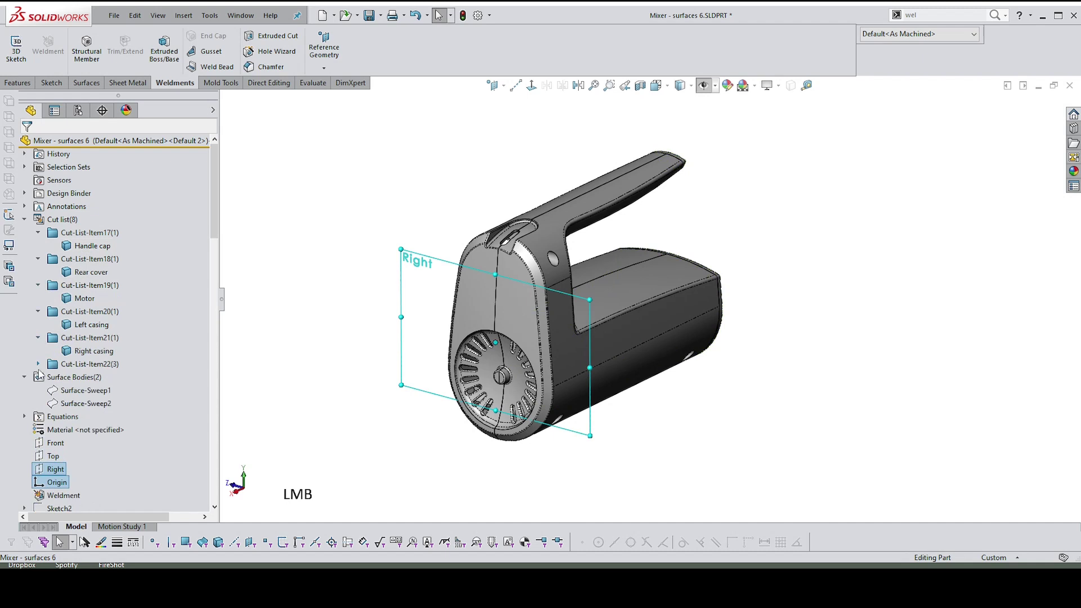
pyautogui.click(38, 364)
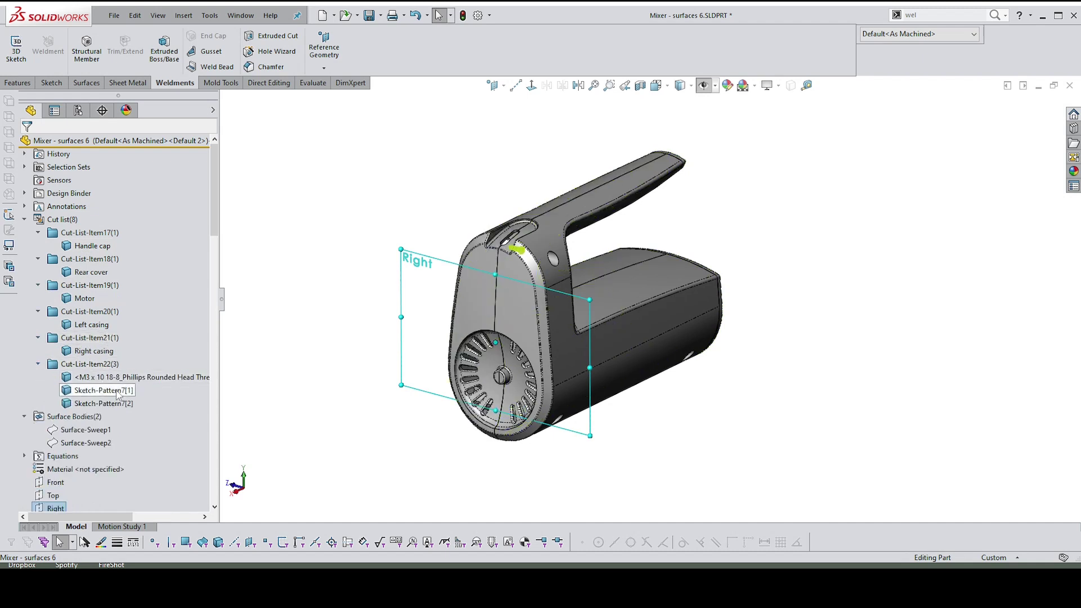
# Review the material and quantity properties of the handle cap's cut-list item, widening the dialog to read the evaluated values
pyautogui.rightClick(89, 235)
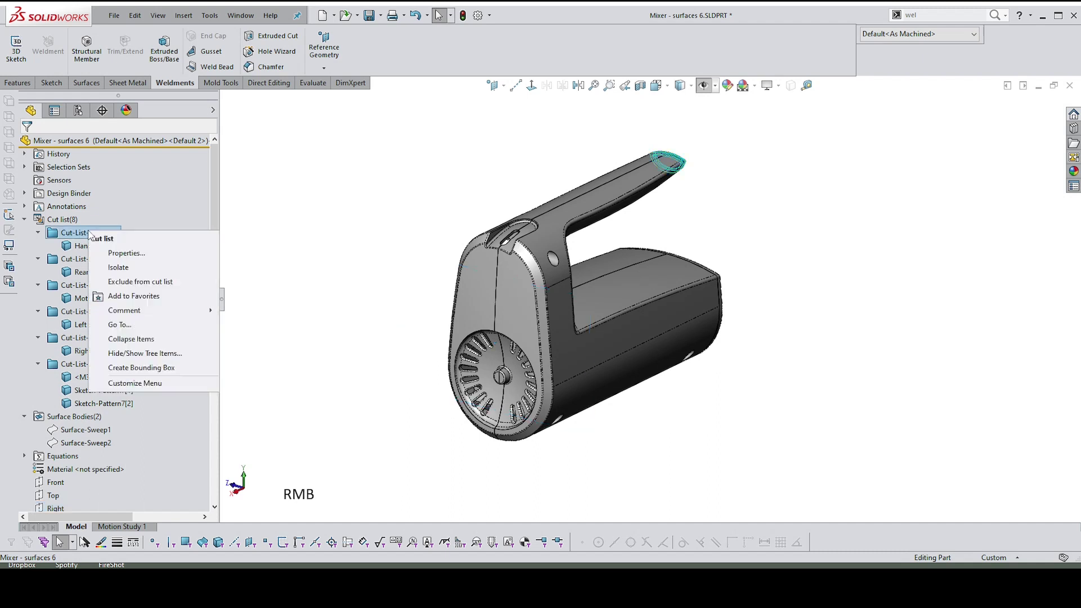
pyautogui.click(127, 253)
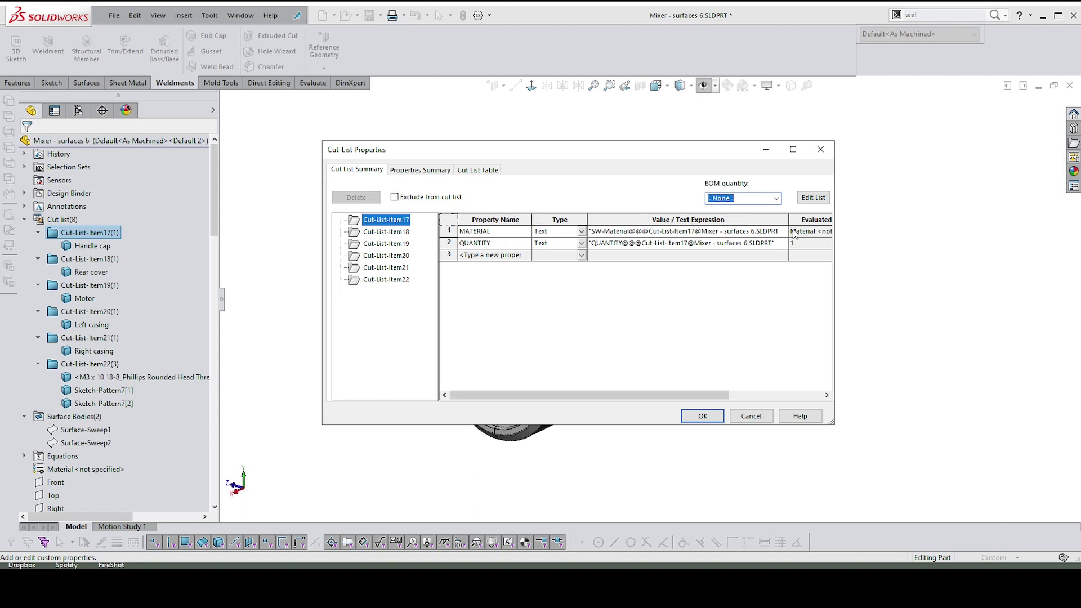
pyautogui.moveTo(834, 280); pyautogui.dragTo(911, 280)
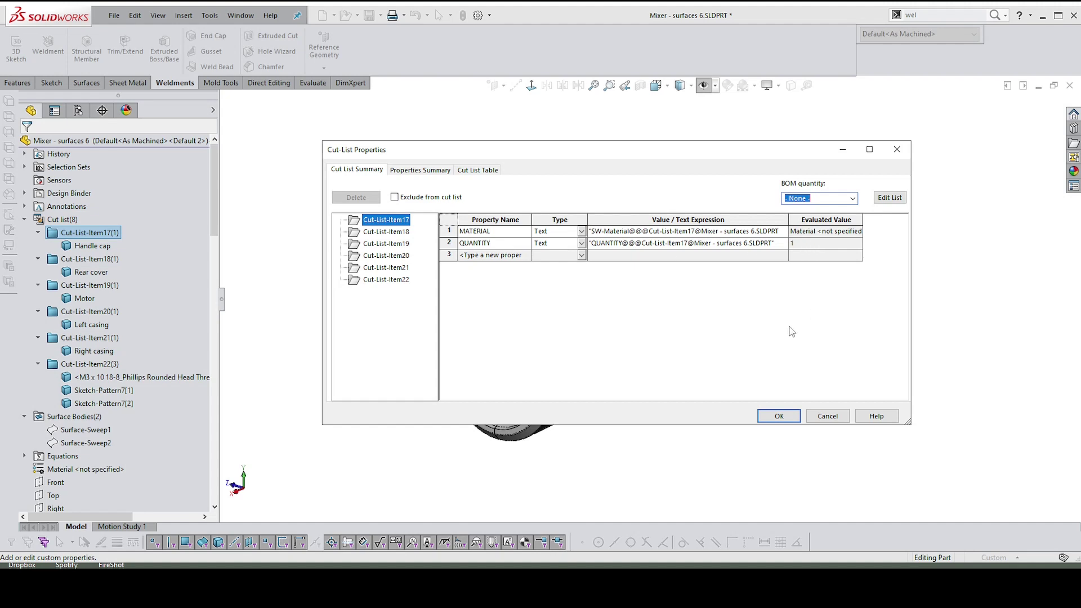
pyautogui.click(779, 416)
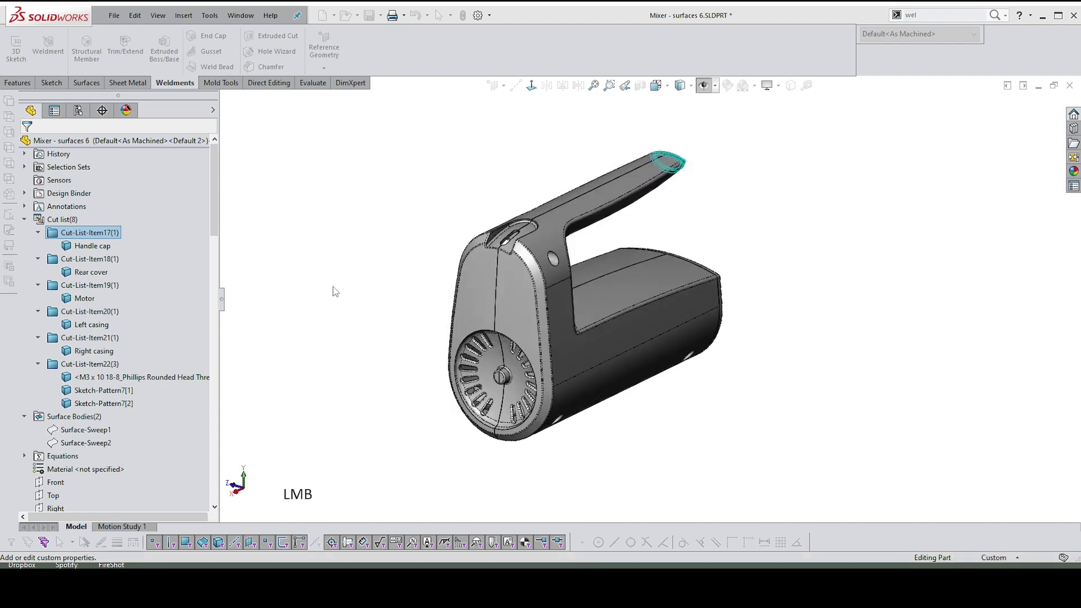
# Assign ABS to the Handle cap and Rear cover bodies, and 1.4122 (X39CrMo17-1) to the Motor body
pyautogui.click(82, 248)
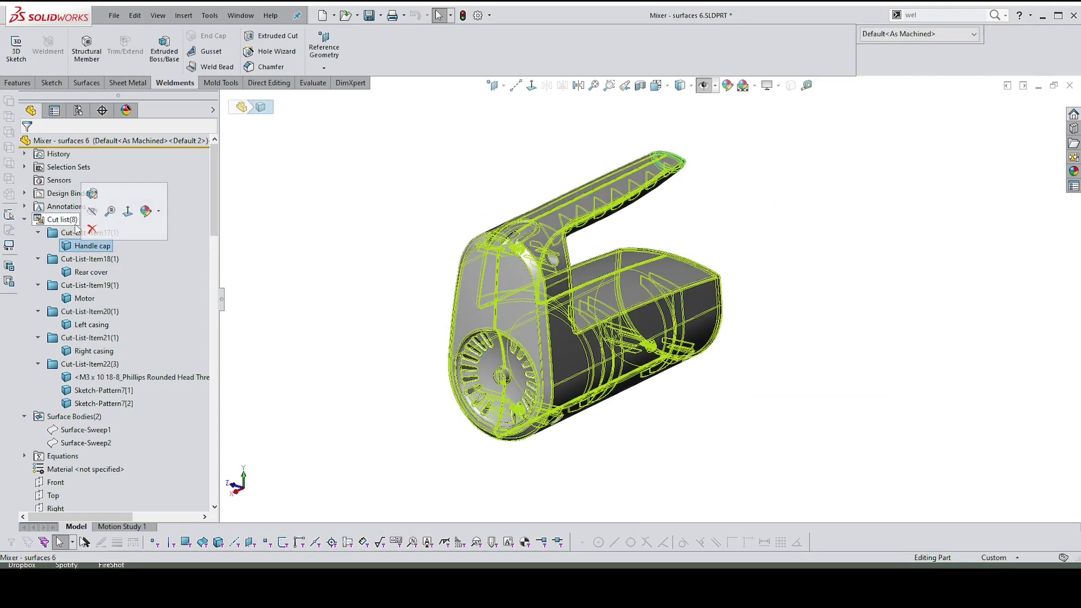
pyautogui.rightClick(89, 248)
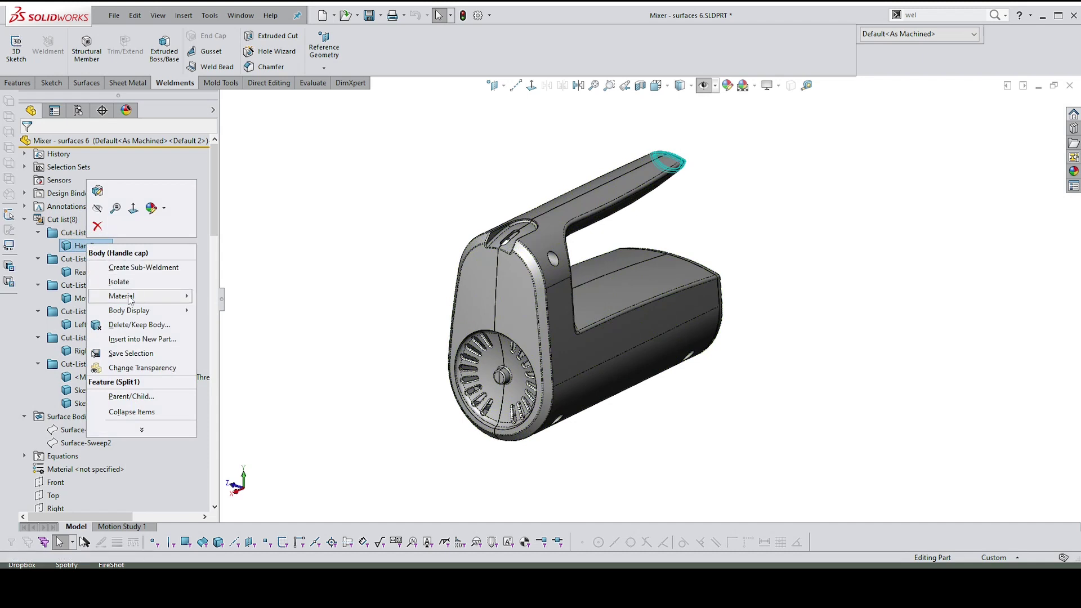
pyautogui.moveTo(132, 296)
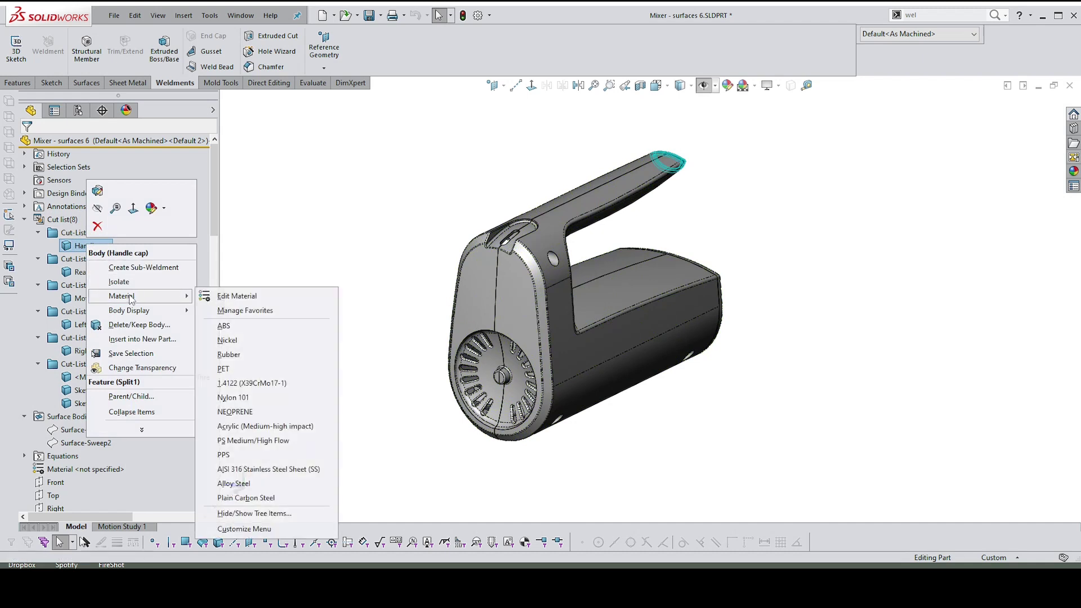
pyautogui.click(241, 329)
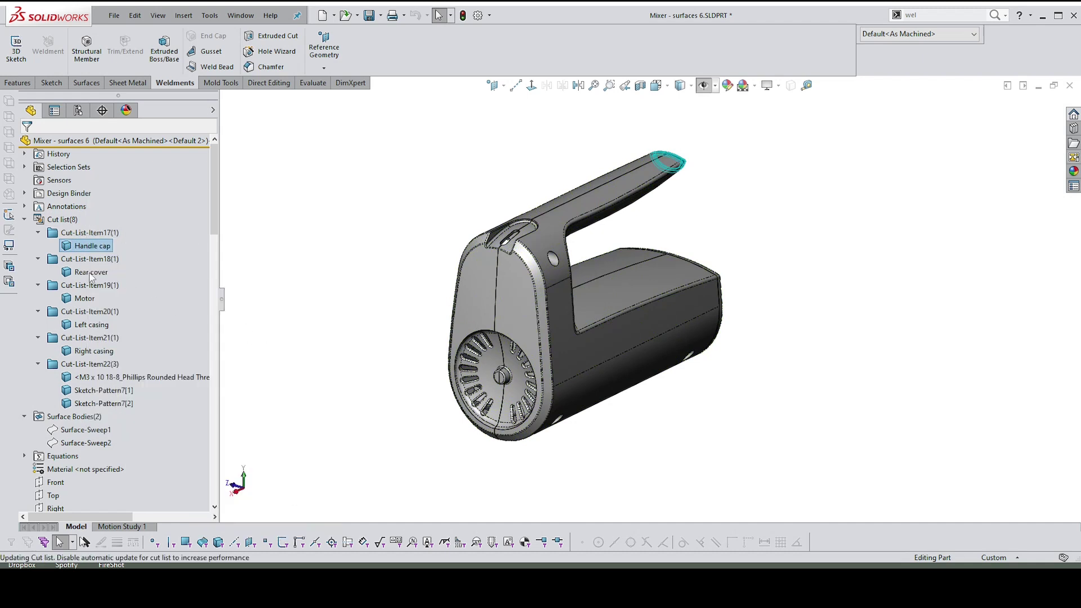
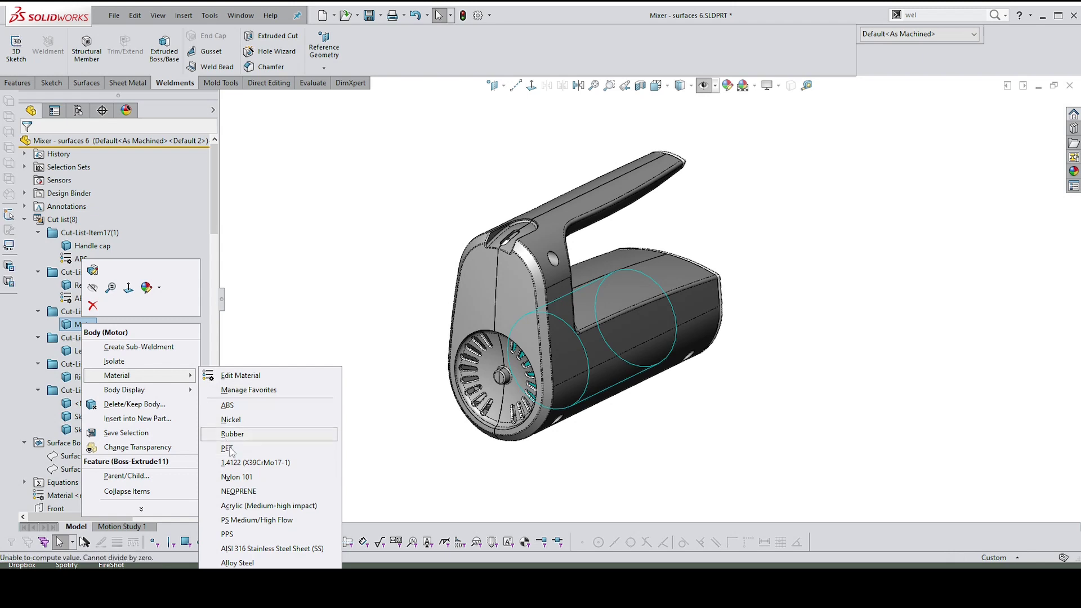
pyautogui.click(241, 463)
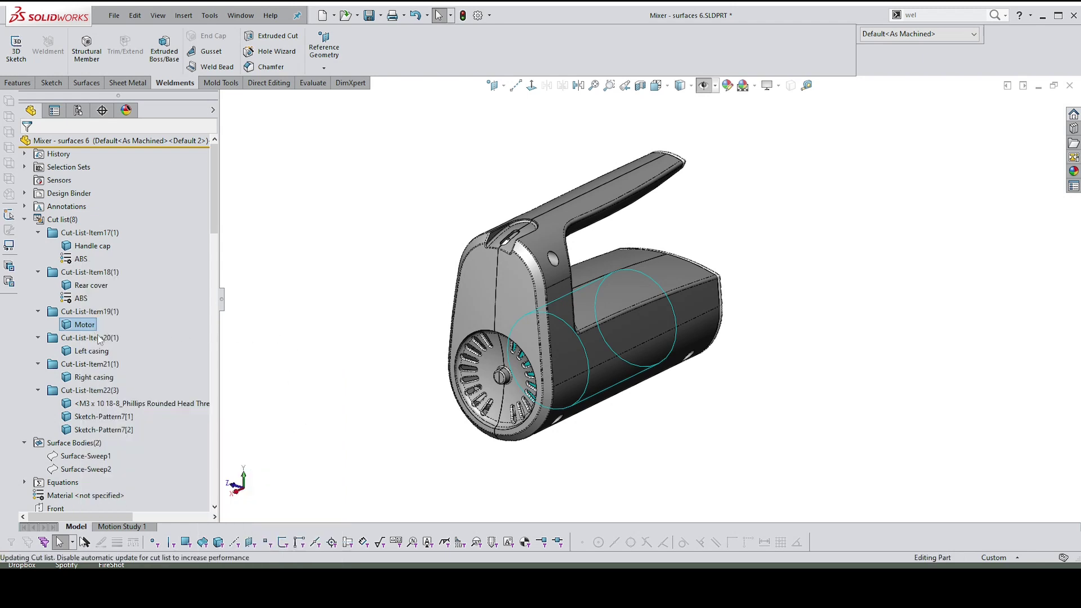
# Assign ABS as the material of the Left casing and Right casing bodies
pyautogui.click(83, 366)
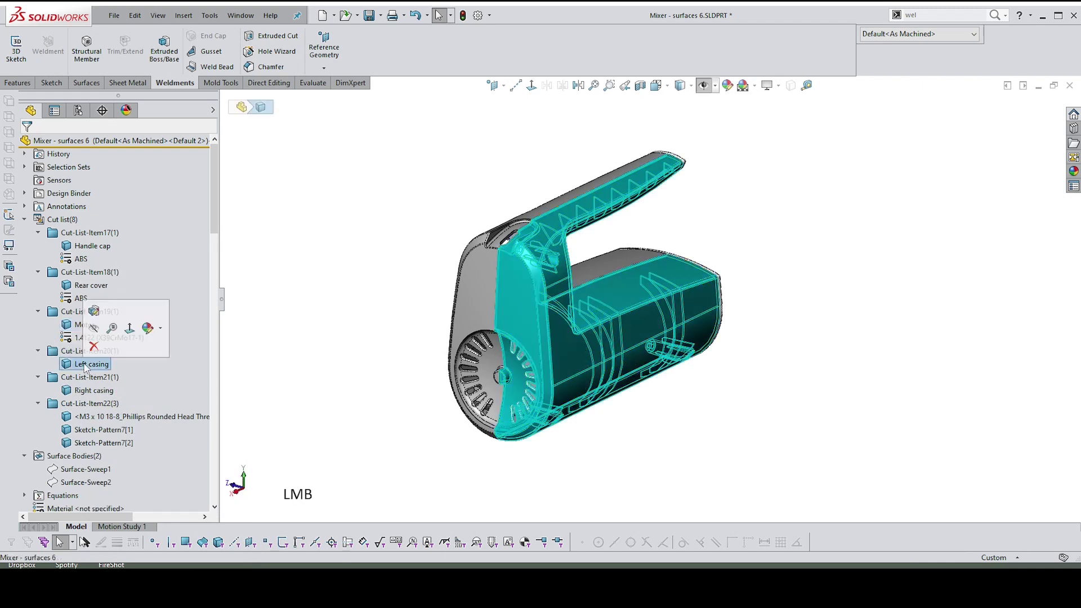
pyautogui.rightClick(85, 366)
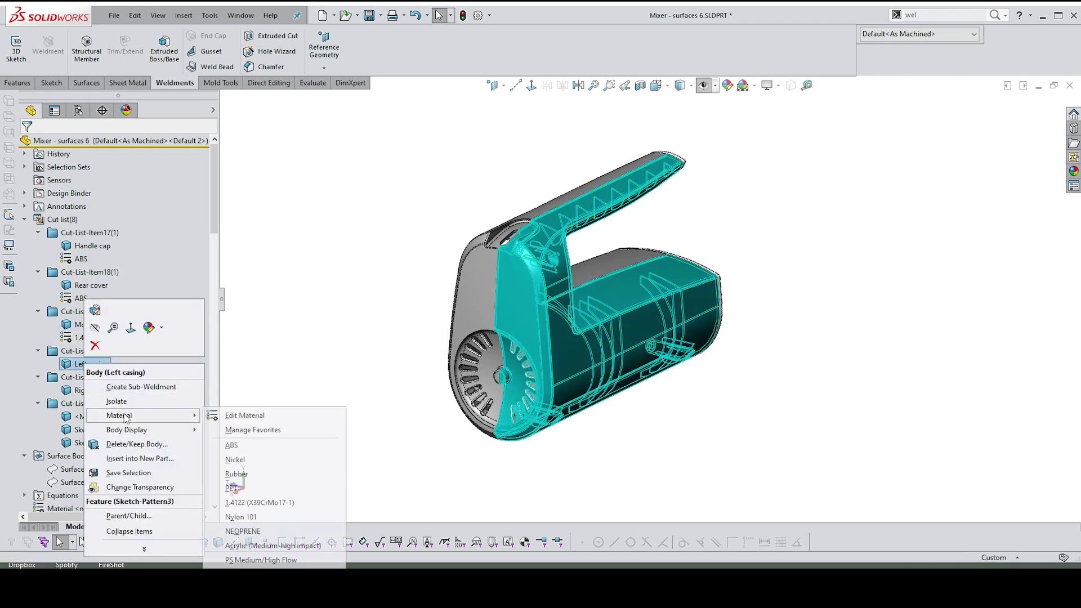
pyautogui.click(237, 445)
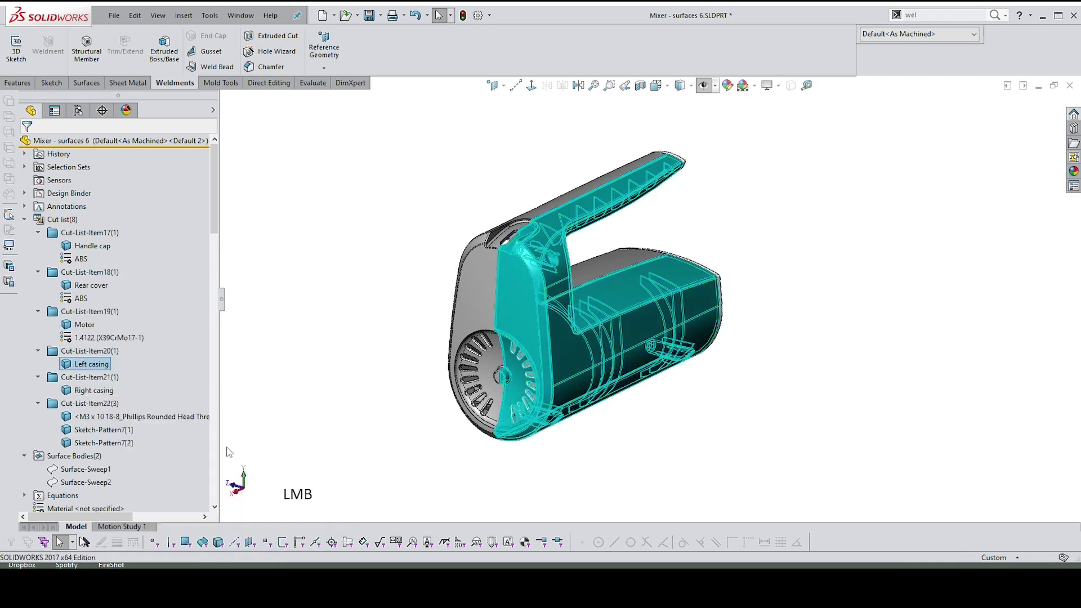
pyautogui.click(96, 391)
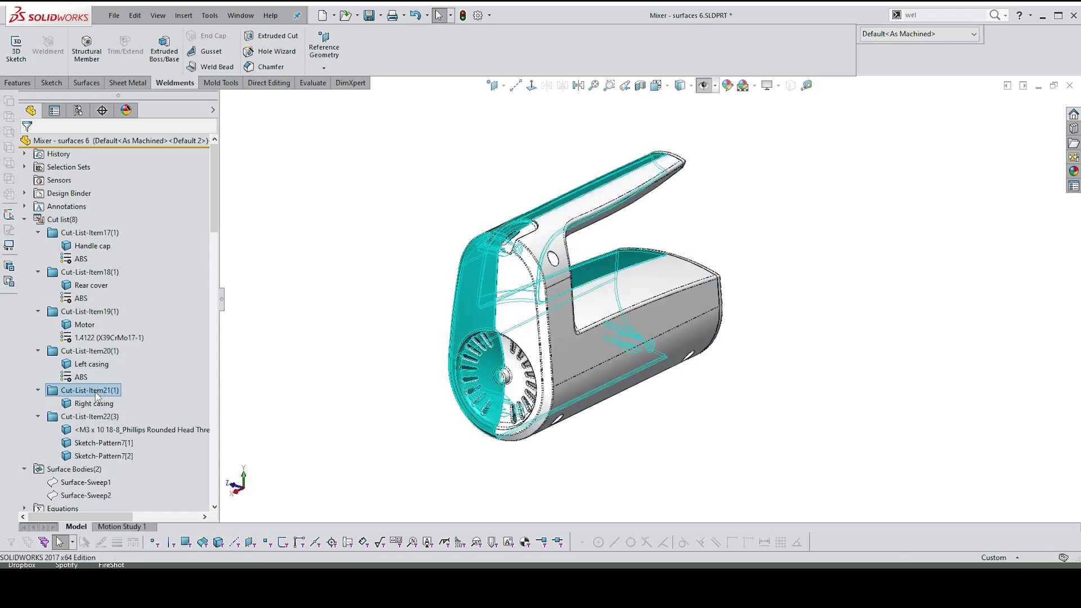
pyautogui.click(94, 405)
pyautogui.rightClick(93, 405)
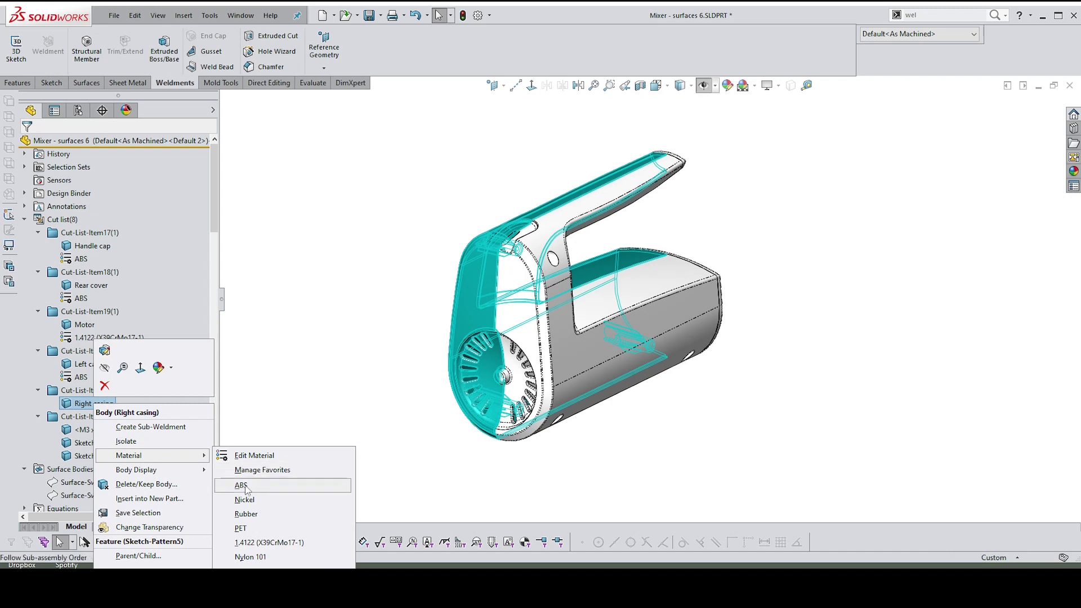
pyautogui.click(246, 485)
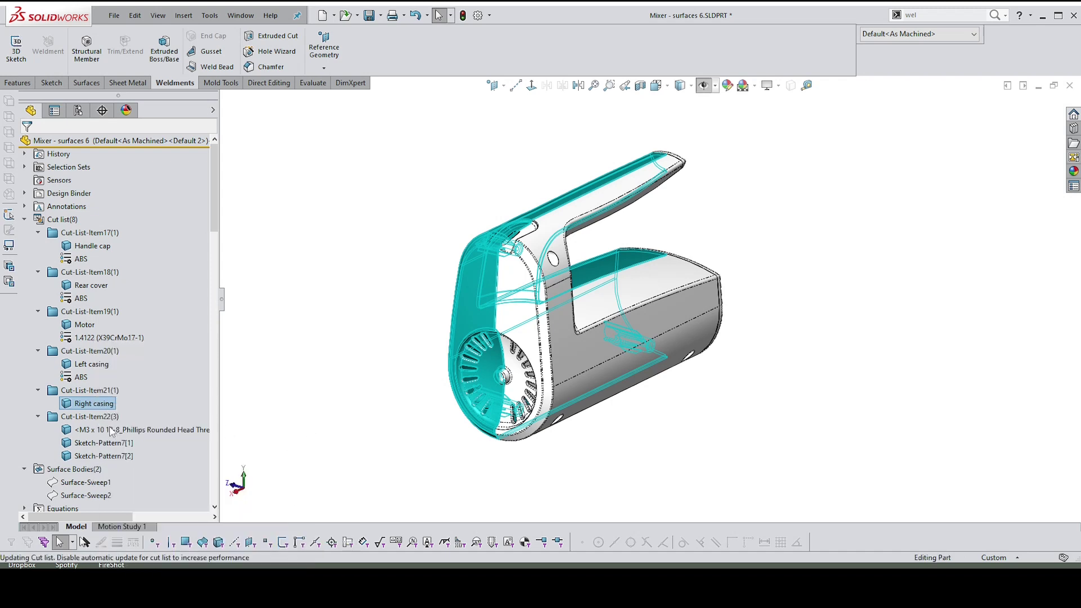
pyautogui.click(106, 444)
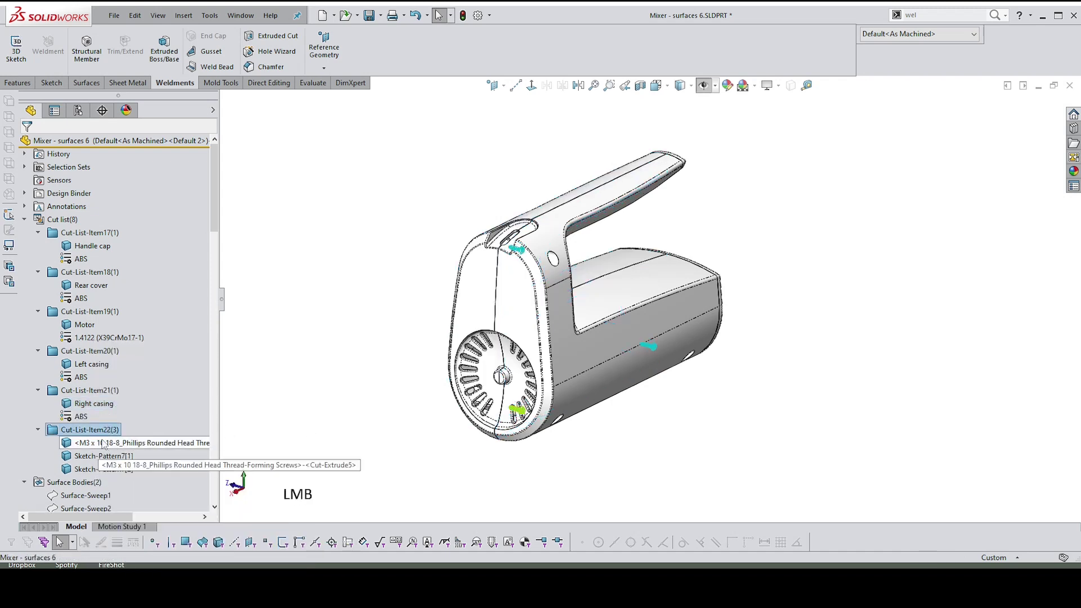
pyautogui.rightClick(105, 444)
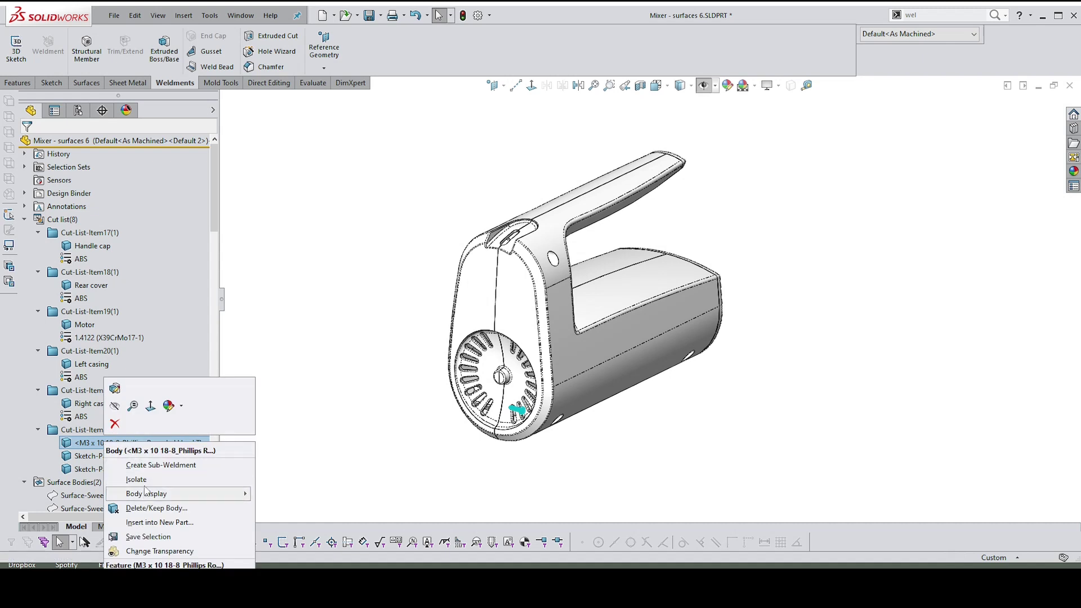
pyautogui.click(112, 458)
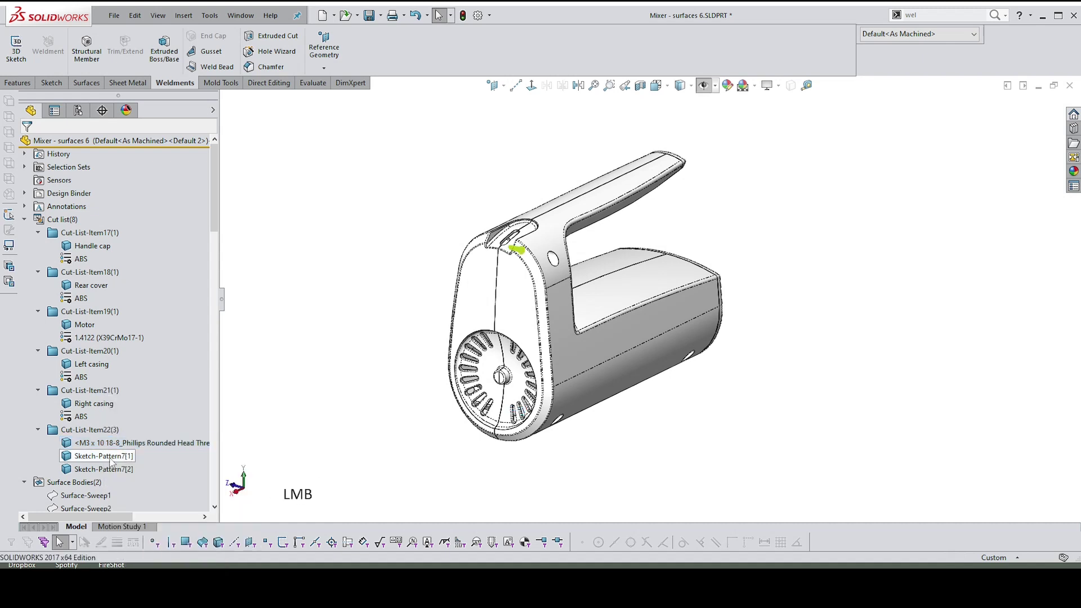
# Assign Alloy Steel to the patterned screw bodies Sketch-Pattern7[1] and Sketch-Pattern7[2], and expand their cut-list item
pyautogui.rightClick(112, 461)
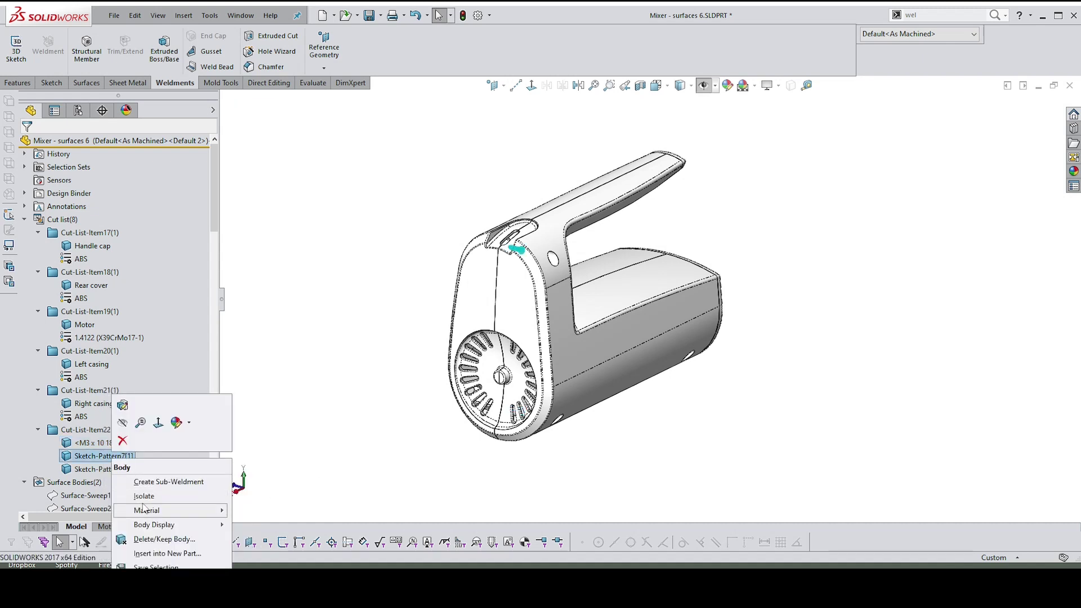
pyautogui.moveTo(149, 513)
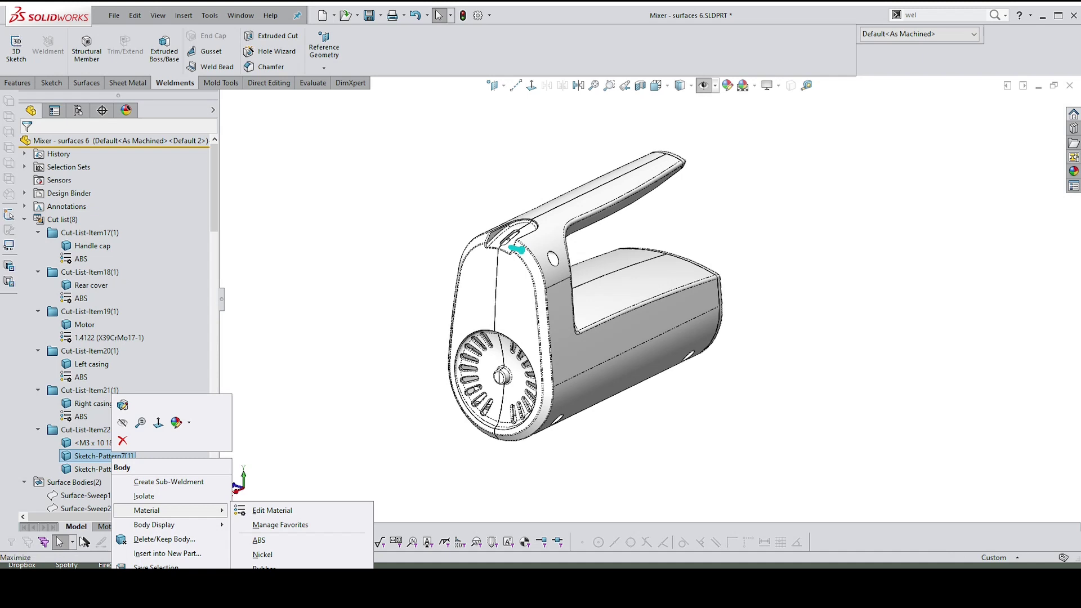
pyautogui.click(278, 483)
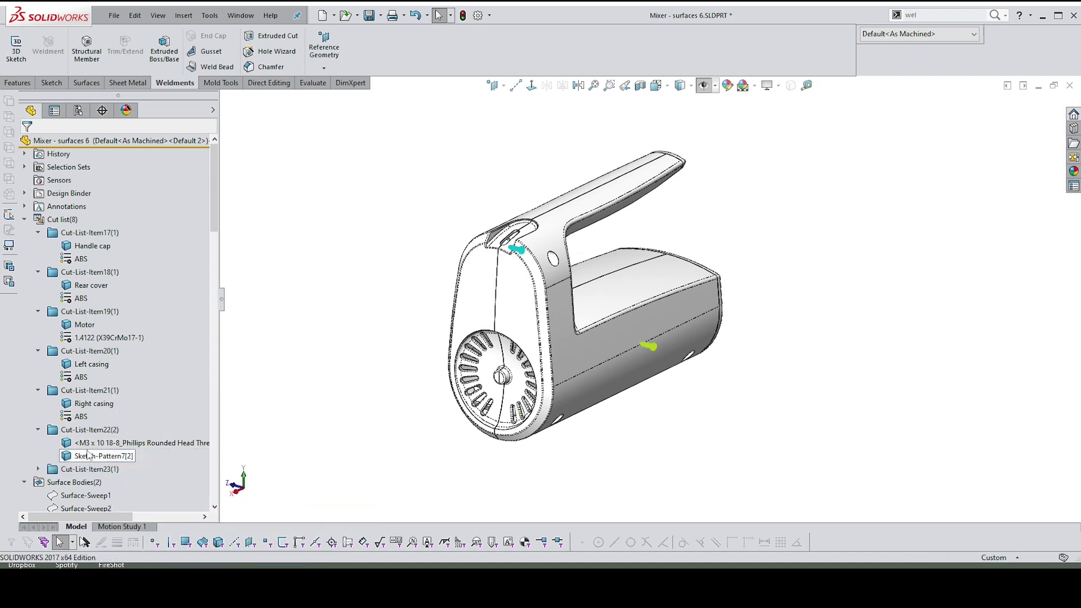
pyautogui.click(88, 459)
pyautogui.rightClick(88, 458)
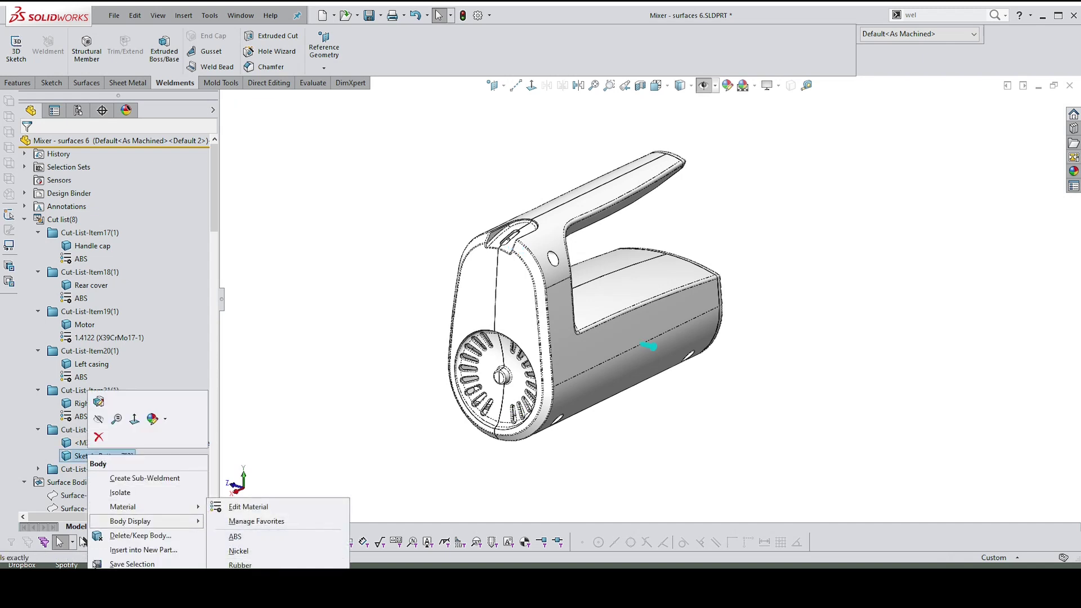
pyautogui.click(109, 460)
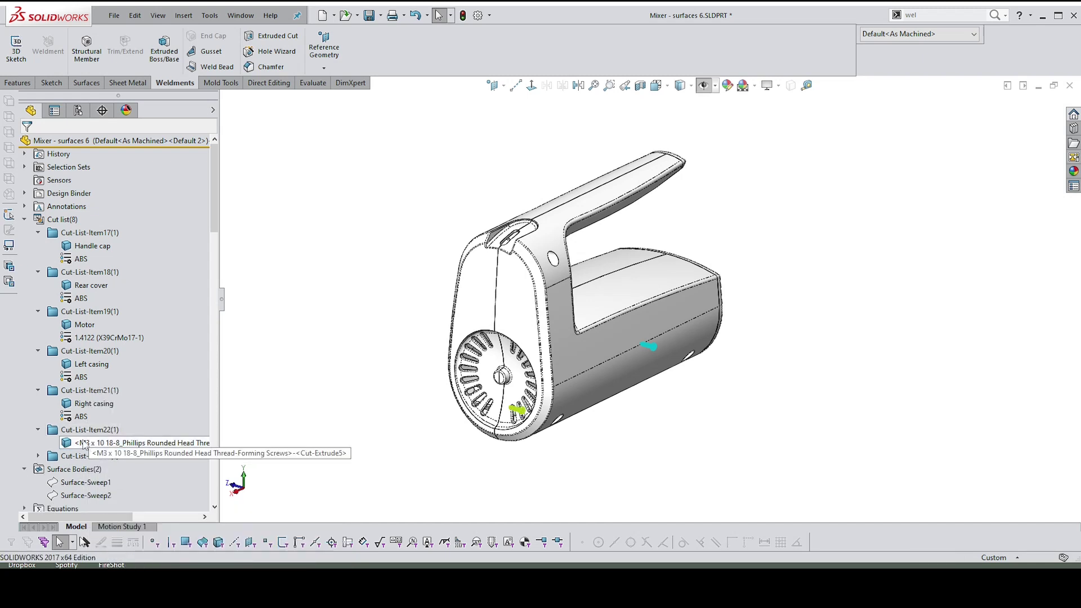
pyautogui.click(38, 456)
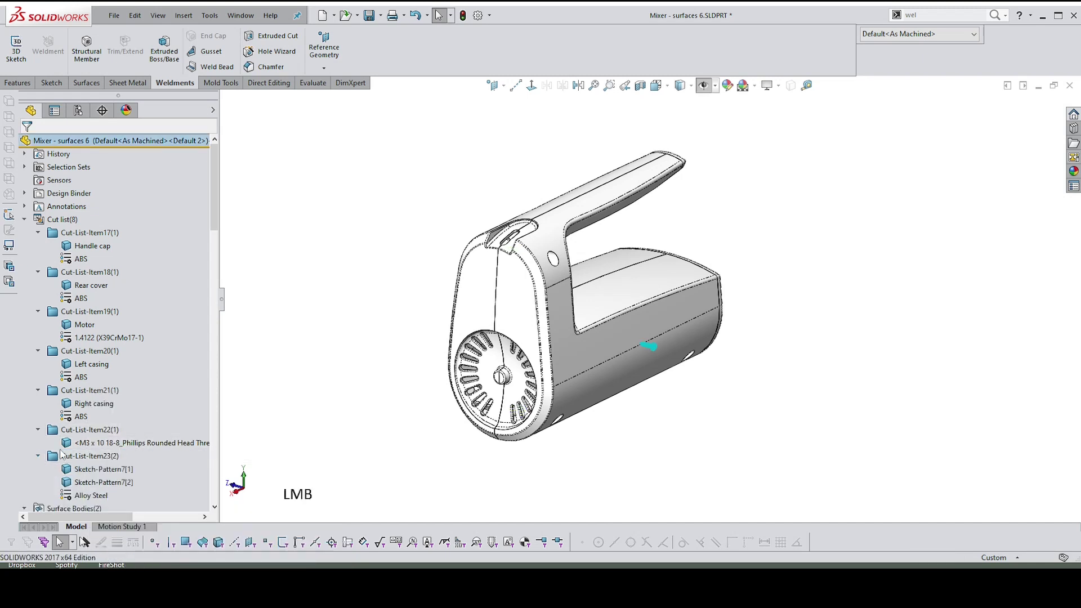
pyautogui.click(104, 444)
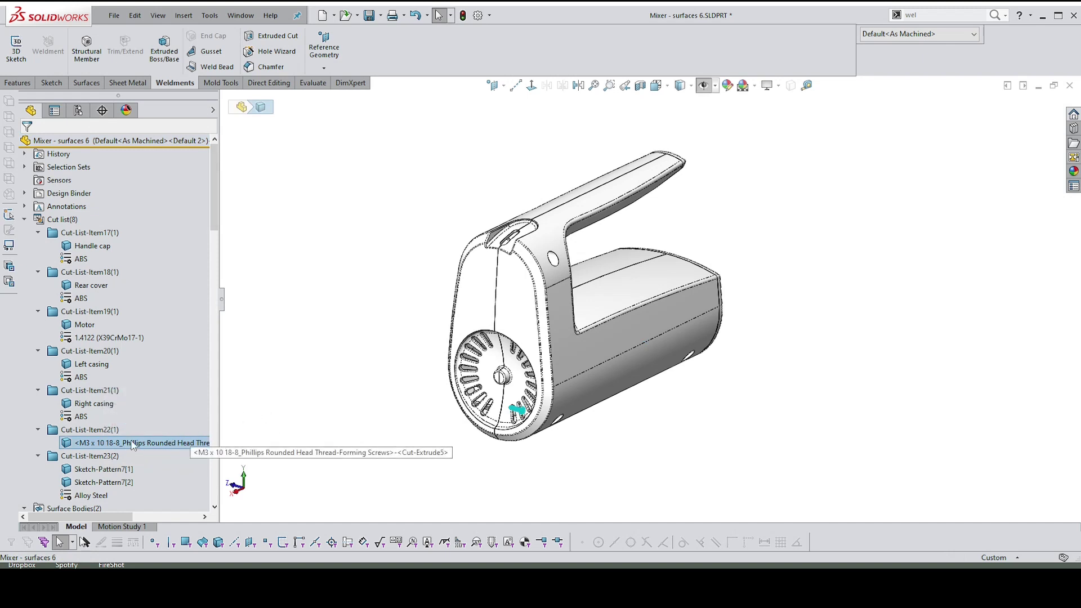
pyautogui.click(297, 402)
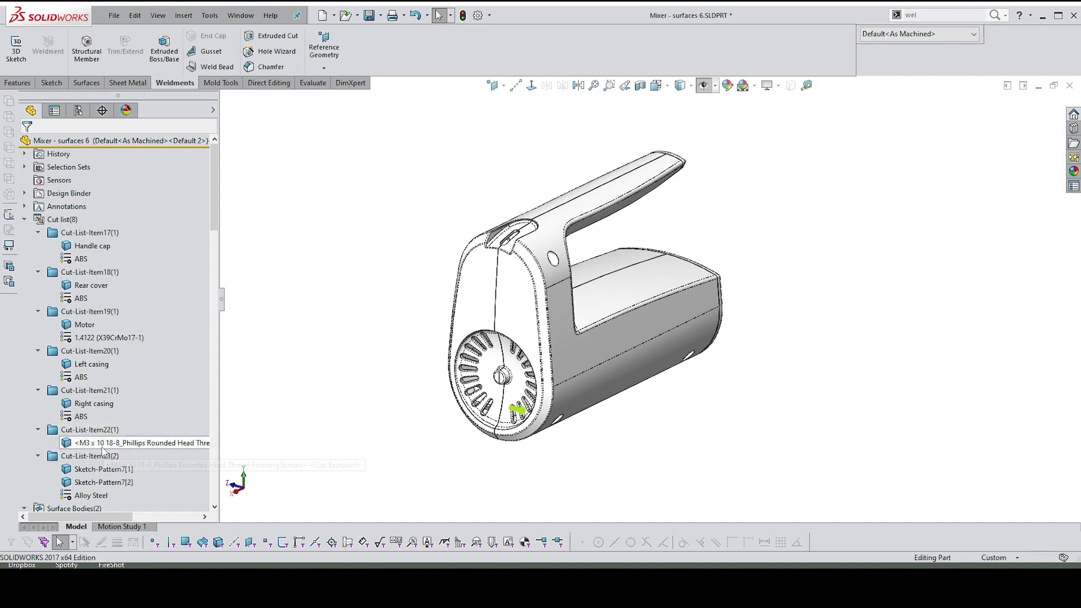
pyautogui.click(310, 412)
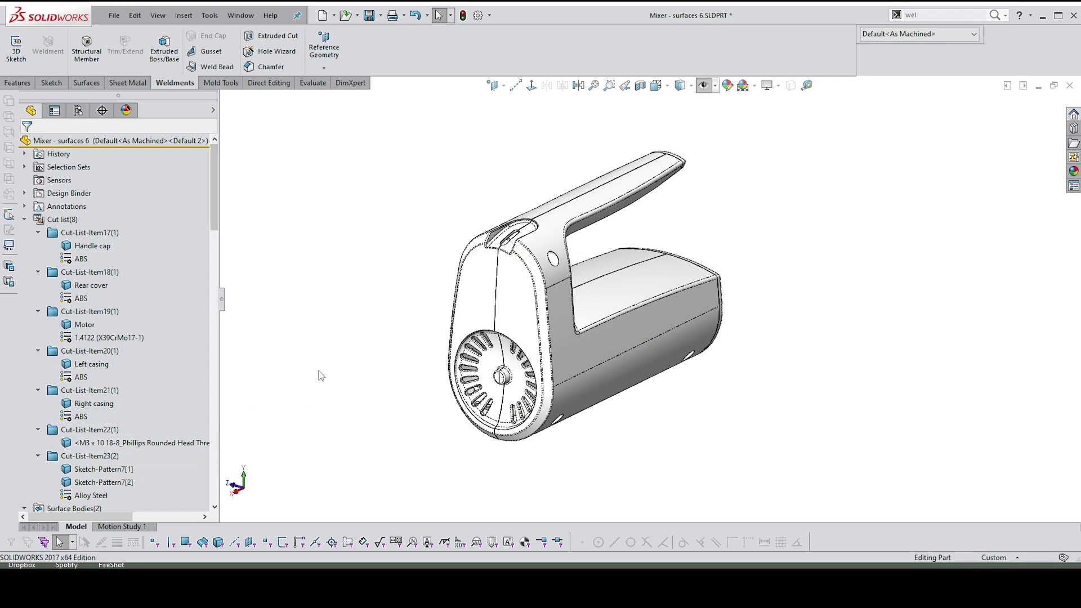
# Open the cut-list properties and add a DESCRIPTION property with the value HANDLE CAP to Cut-List-Item17
pyautogui.rightClick(99, 233)
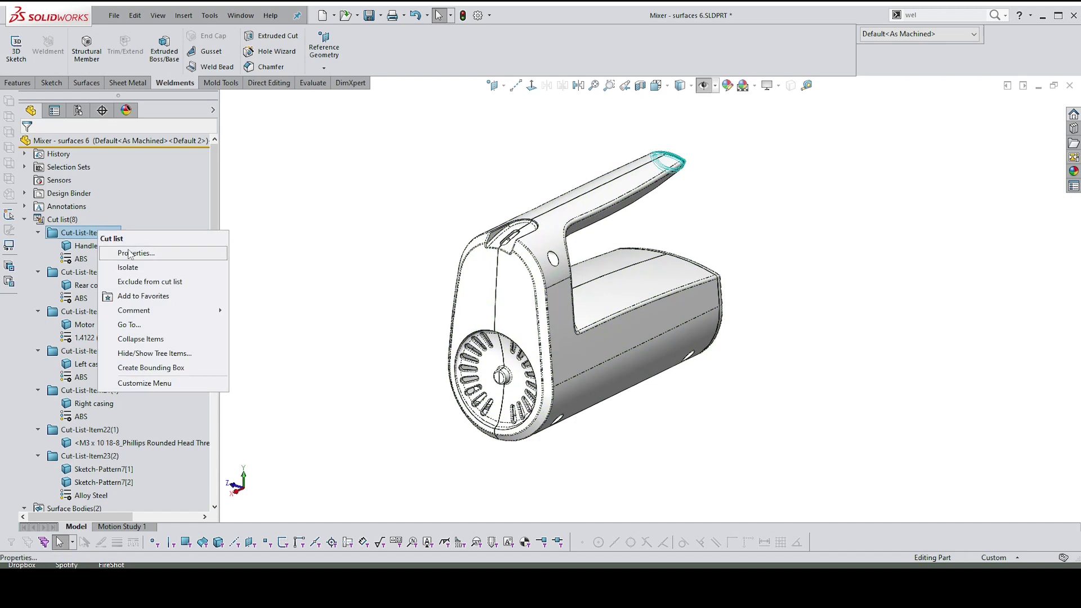
pyautogui.click(136, 252)
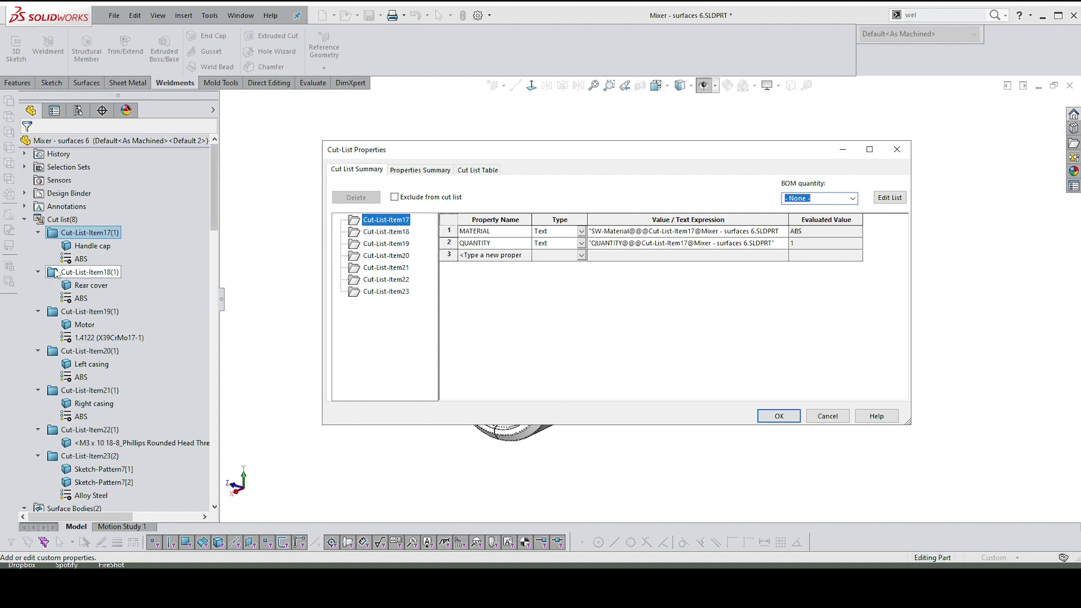
pyautogui.click(373, 233)
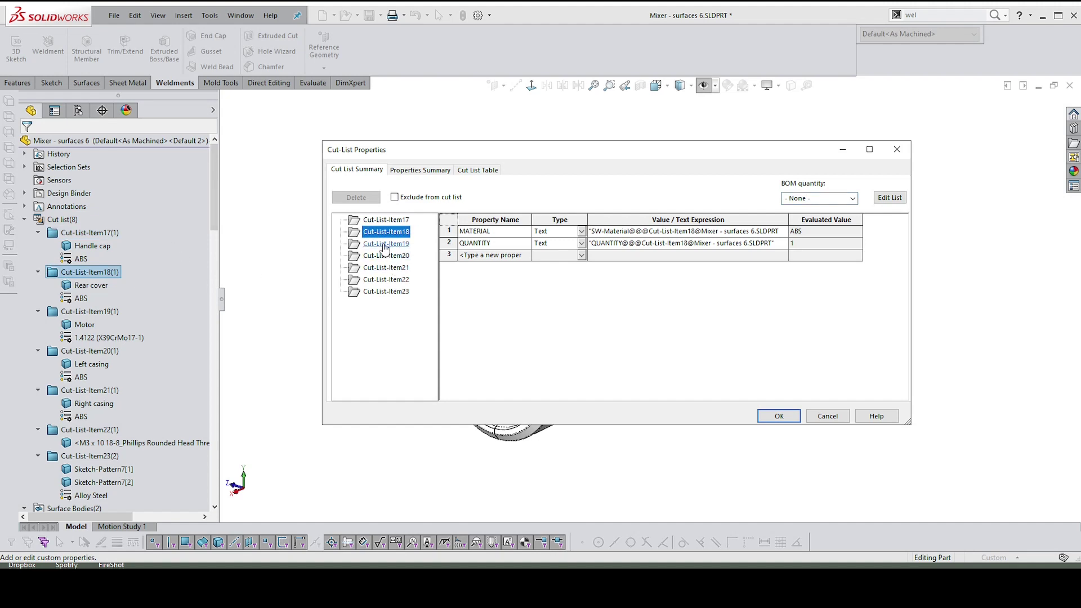
pyautogui.click(403, 221)
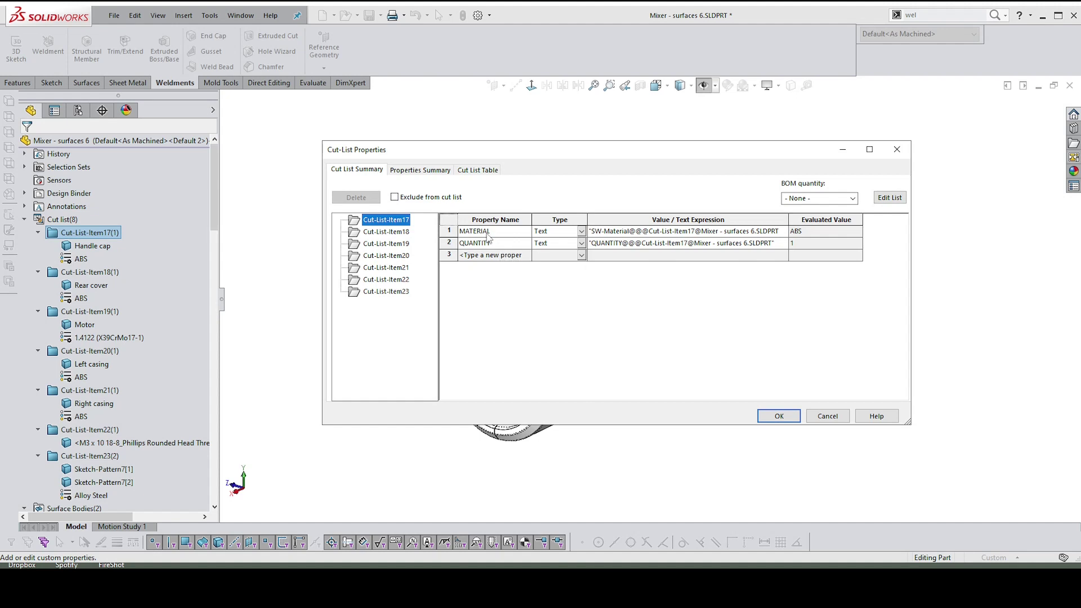
pyautogui.click(507, 255)
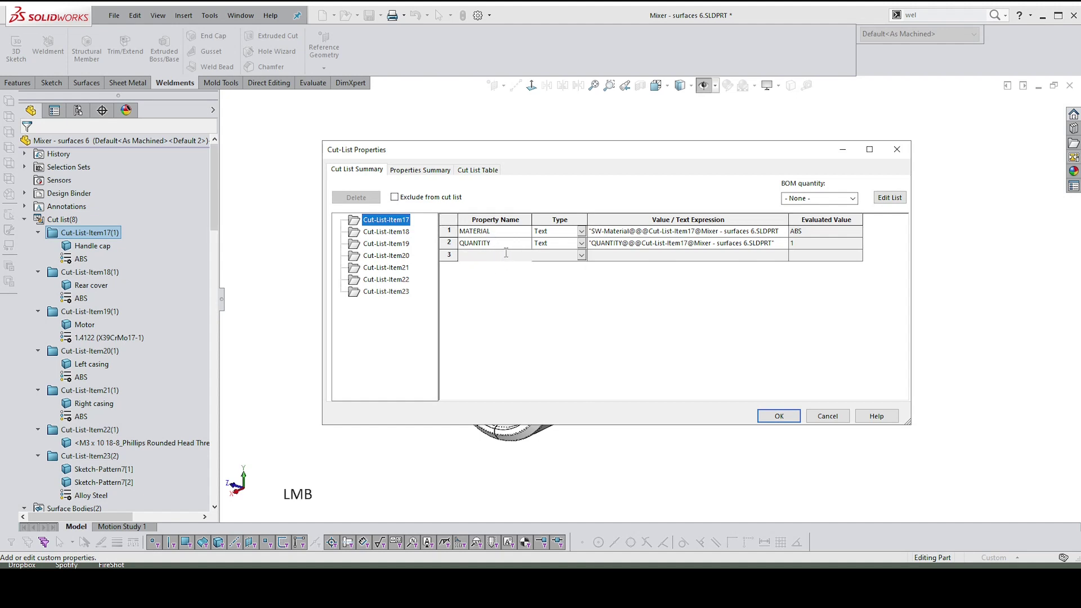
pyautogui.click(526, 255)
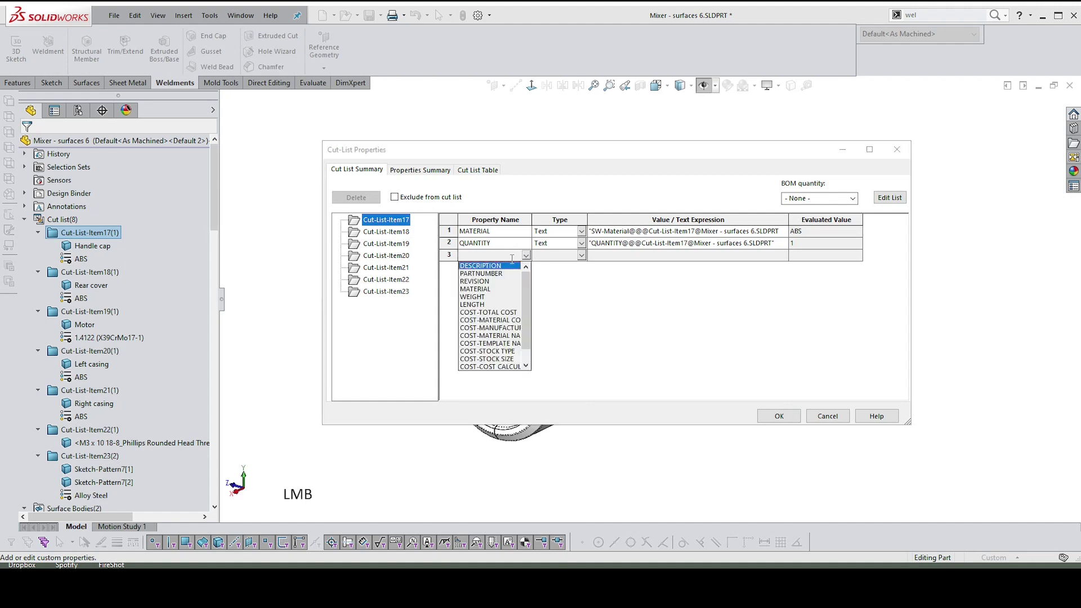
pyautogui.click(482, 267)
pyautogui.click(604, 257)
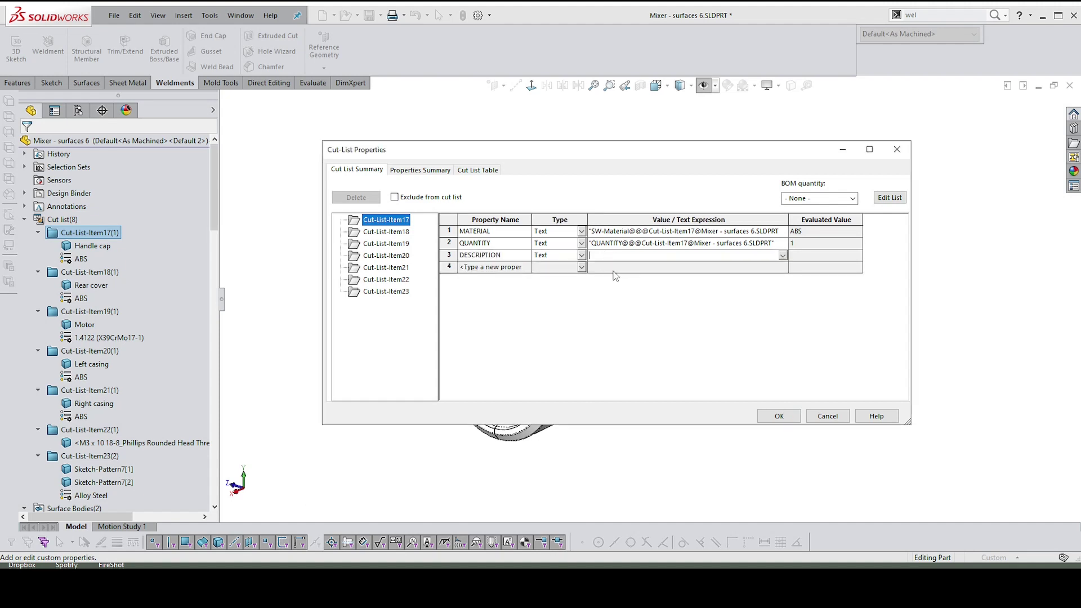
pyautogui.write('H')
pyautogui.press('capslock')
pyautogui.write('ANDLE CAP')
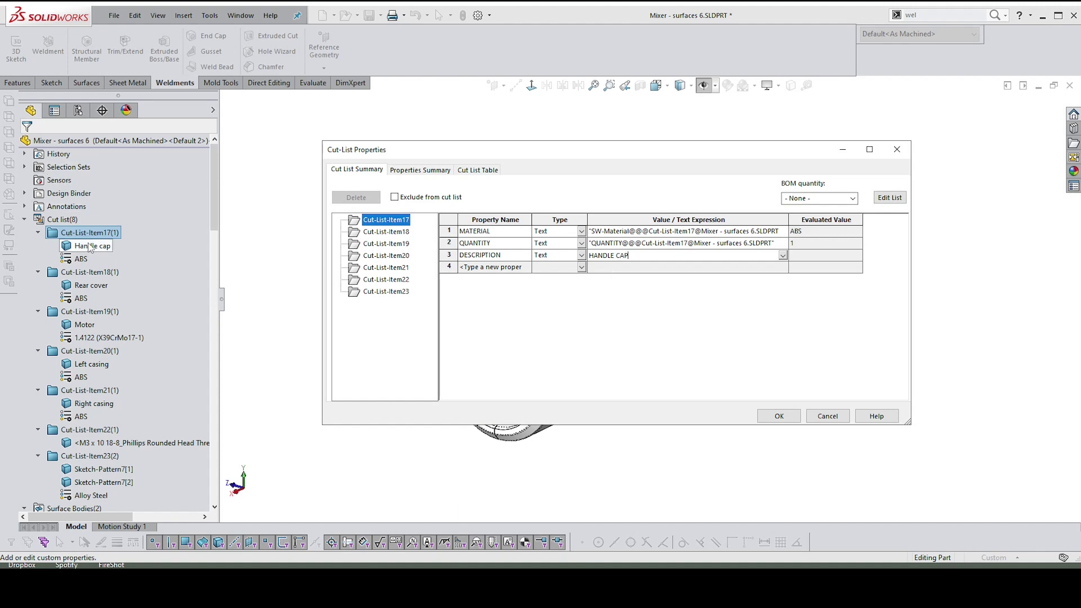
pyautogui.click(541, 305)
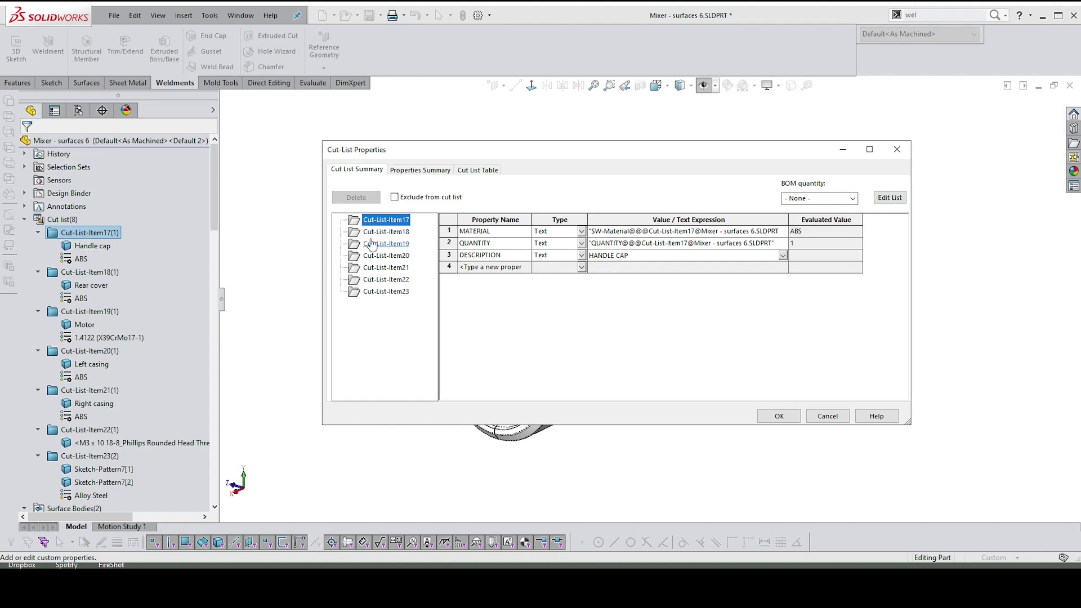
# Add a DESCRIPTION property to Cut-List-Item18 and set its value to REAR COVER
pyautogui.click(387, 231)
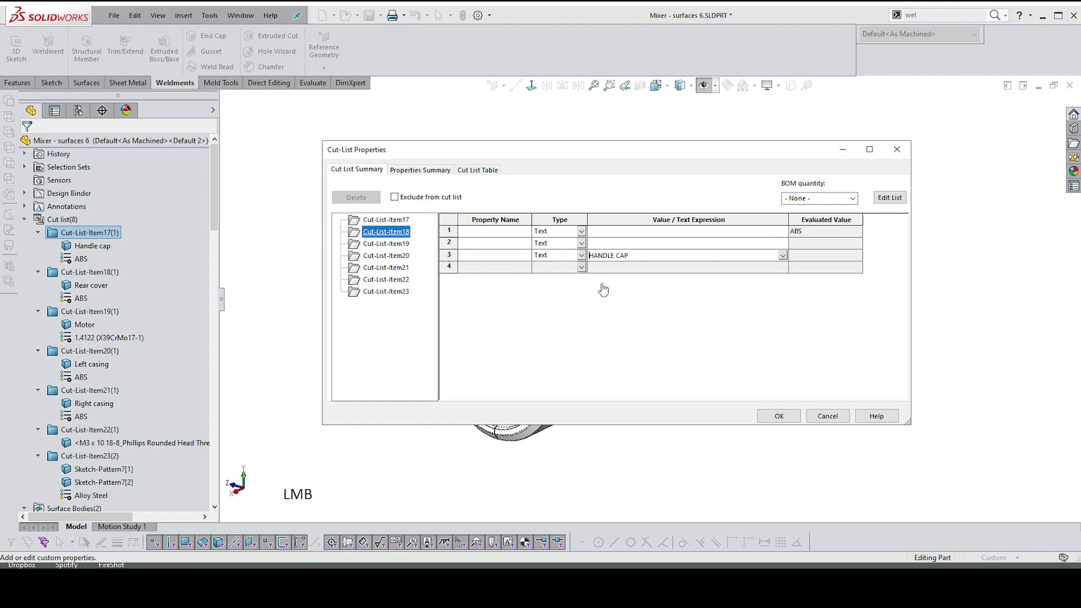
pyautogui.click(519, 257)
pyautogui.click(527, 255)
pyautogui.click(487, 269)
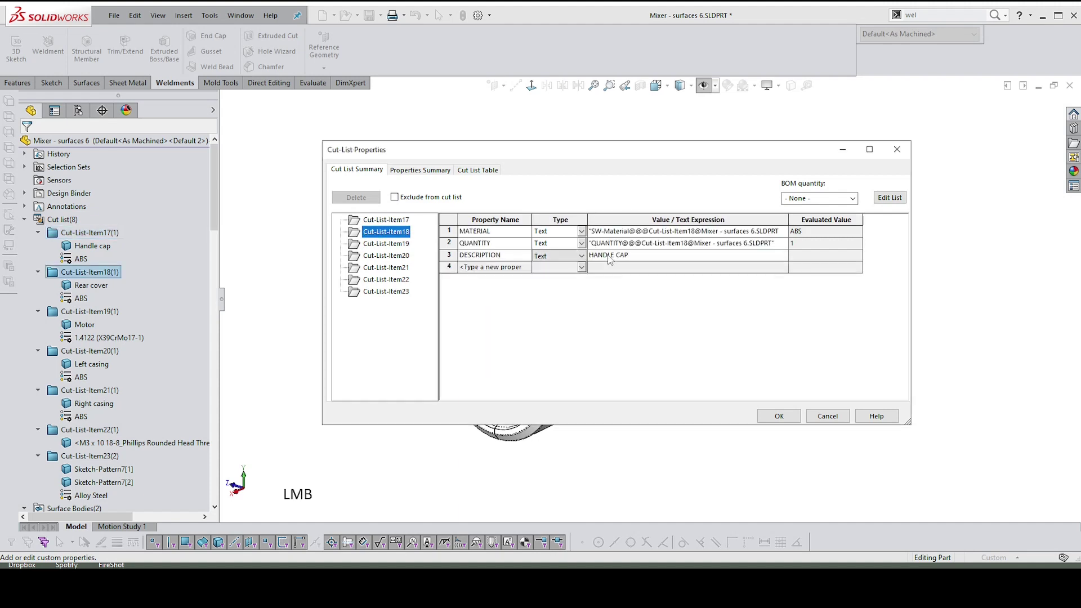
pyautogui.click(634, 255)
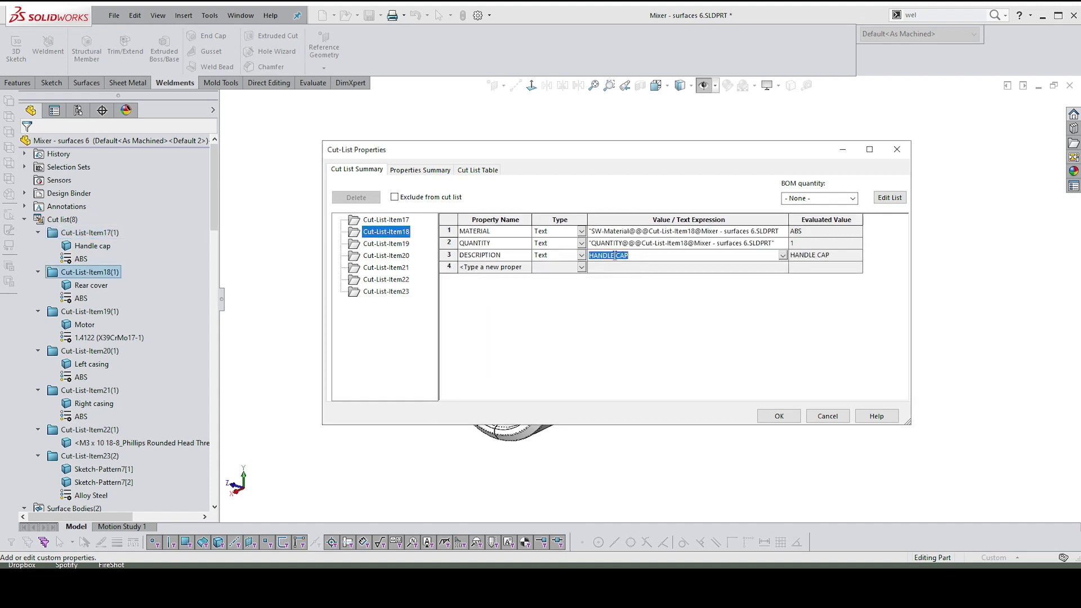
pyautogui.click(635, 254)
pyautogui.write('REAR')
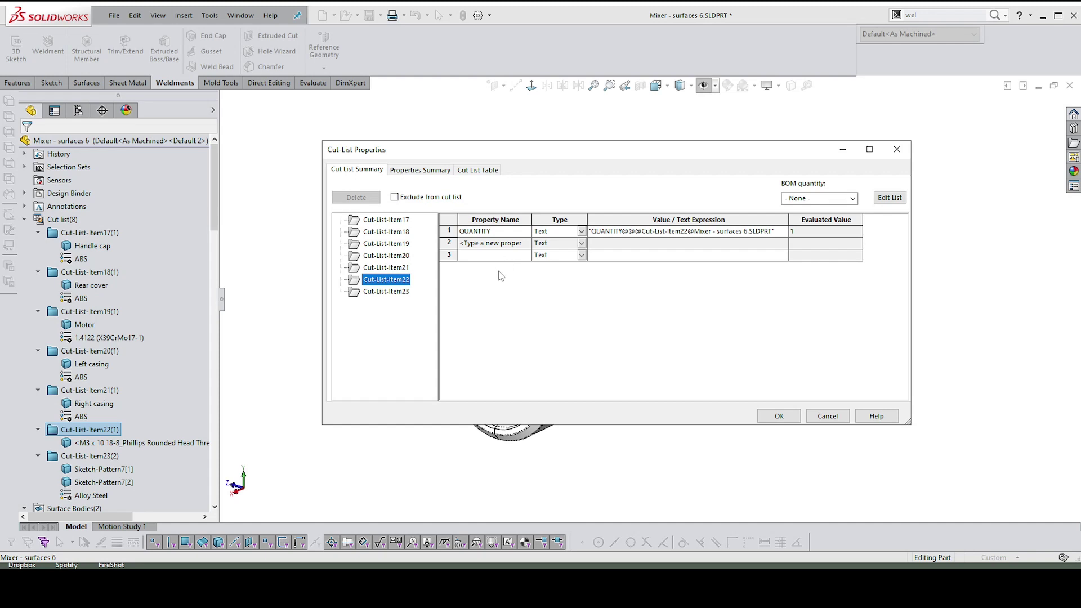
# Add a MATERIAL property to Cut-List-Item22, the single M3 screw, and link its value to the body's Material
pyautogui.click(514, 244)
pyautogui.click(527, 243)
pyautogui.click(481, 277)
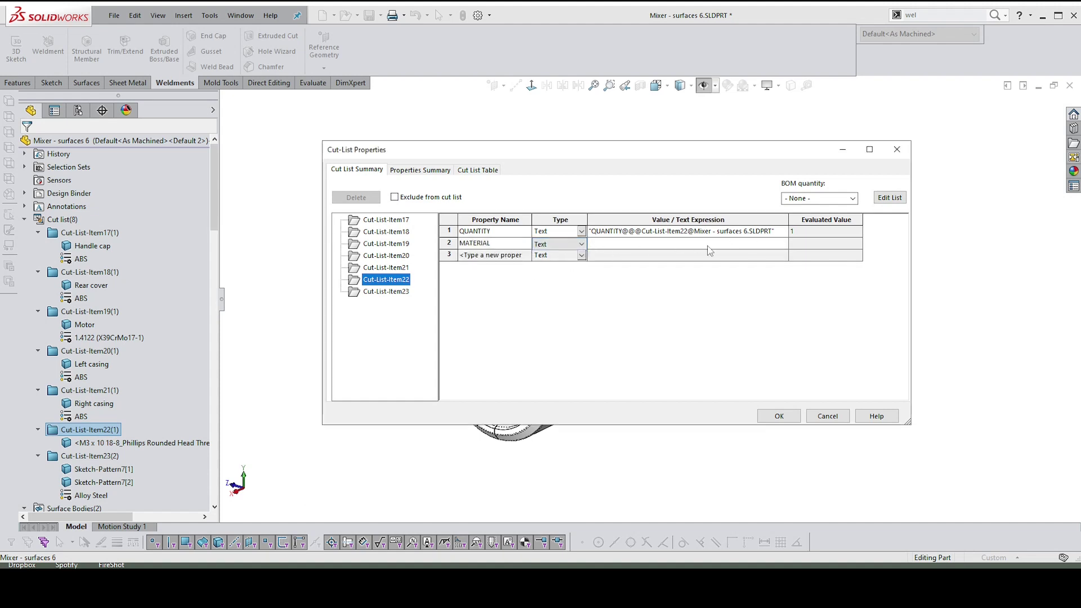
pyautogui.click(779, 247)
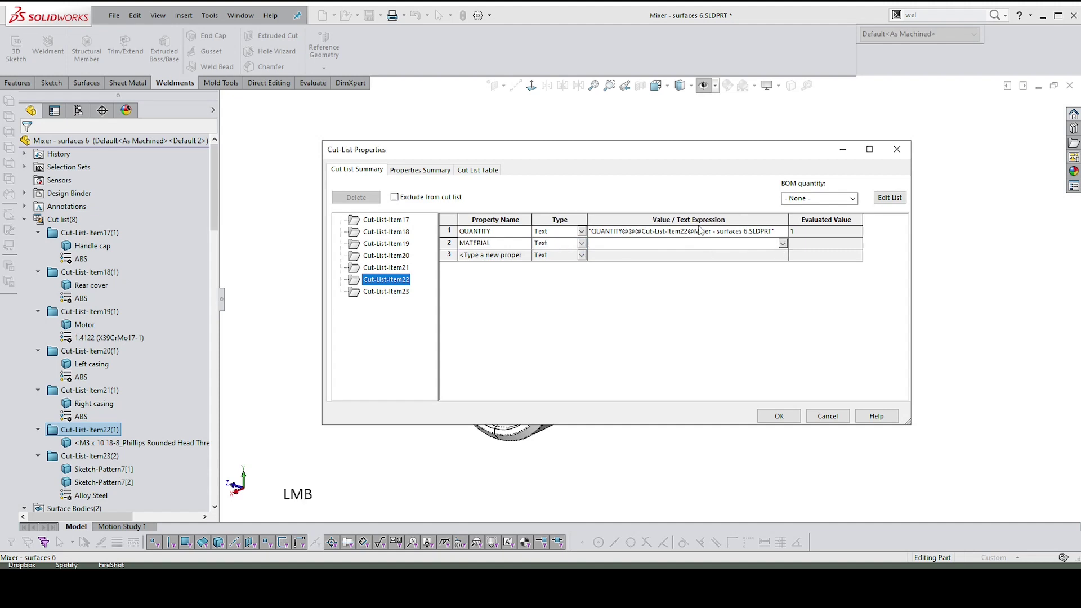
pyautogui.click(783, 244)
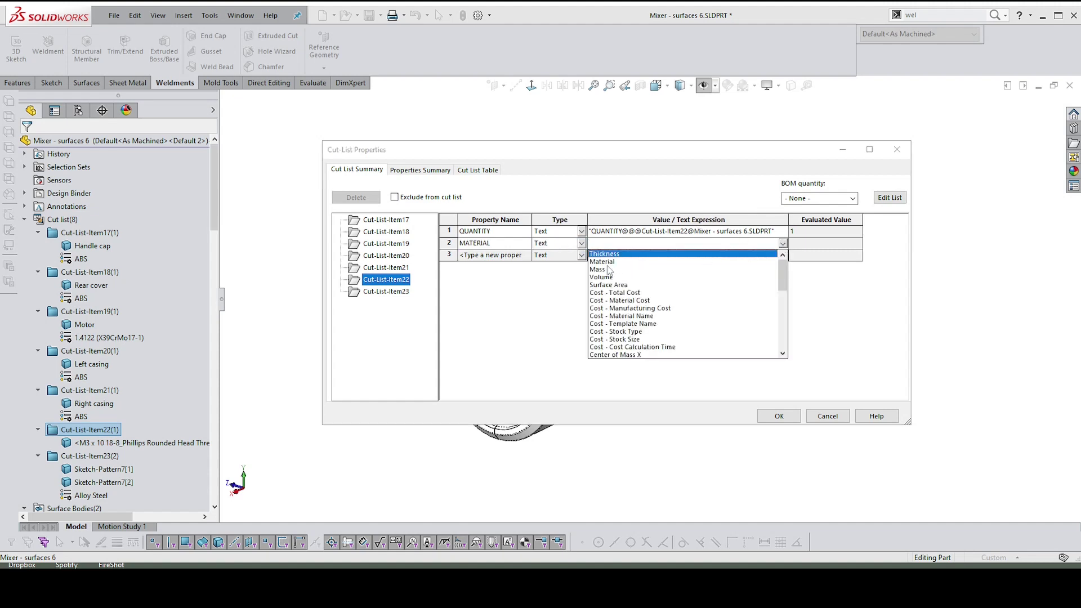
pyautogui.click(605, 263)
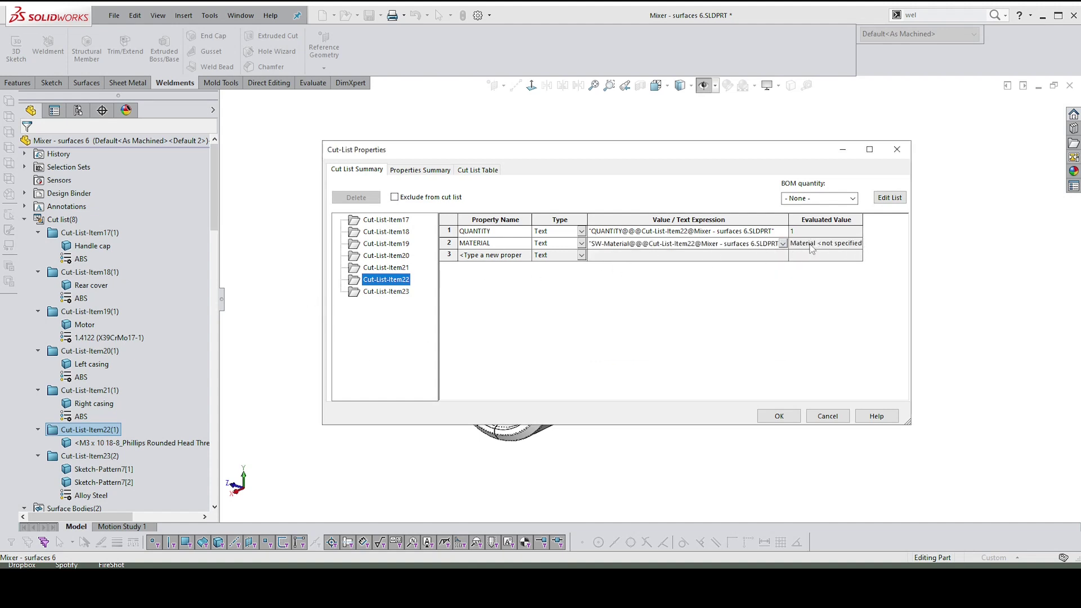
# Add a MATERIAL property to Cut-List-Item23, the two patterned screws, with its value linked to Material
pyautogui.click(380, 294)
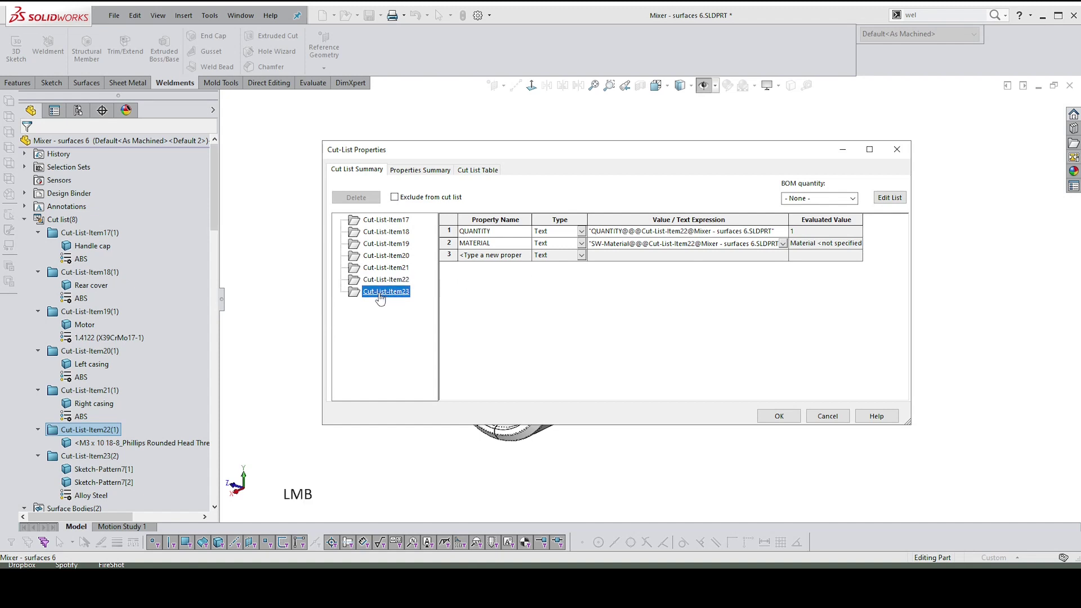
pyautogui.click(493, 243)
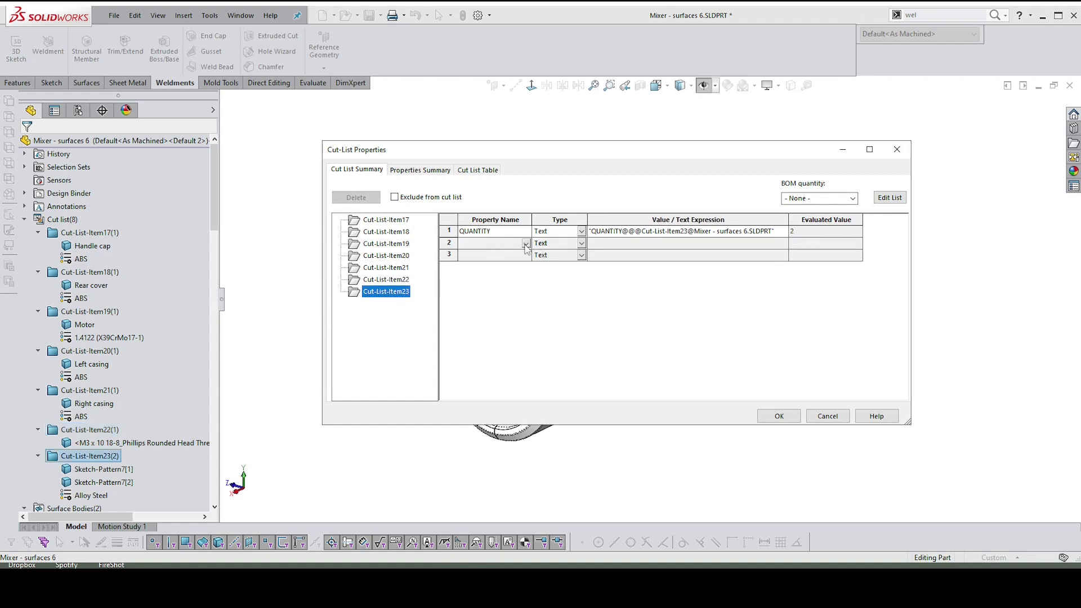
pyautogui.click(526, 244)
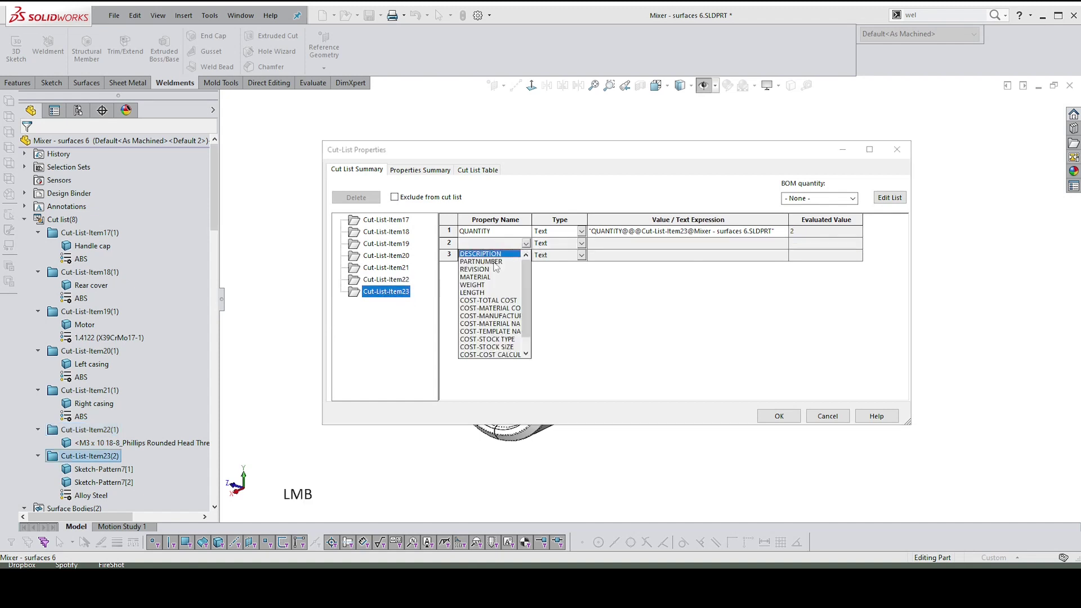
pyautogui.click(476, 277)
pyautogui.click(766, 244)
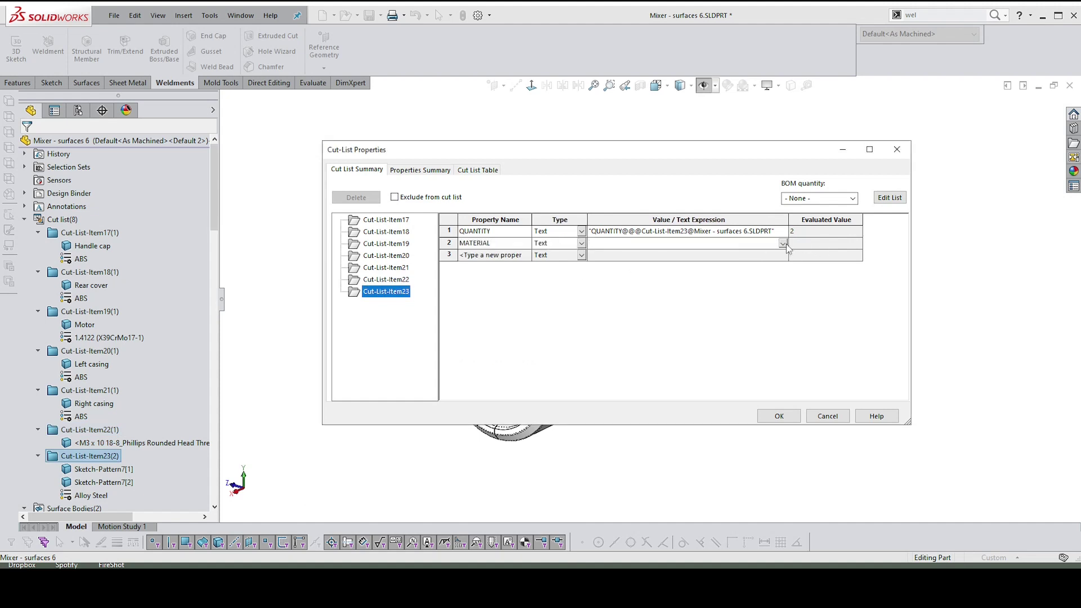
pyautogui.click(783, 243)
pyautogui.click(605, 262)
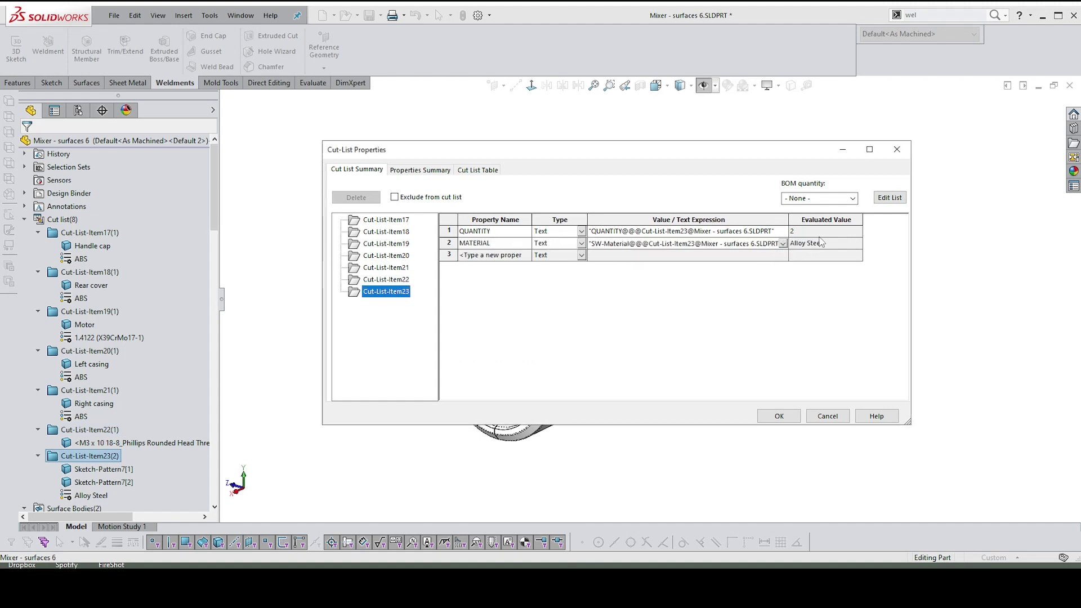
# Give Cut-List-Item22 a DESCRIPTION property with the value M3 SCREW
pyautogui.click(387, 279)
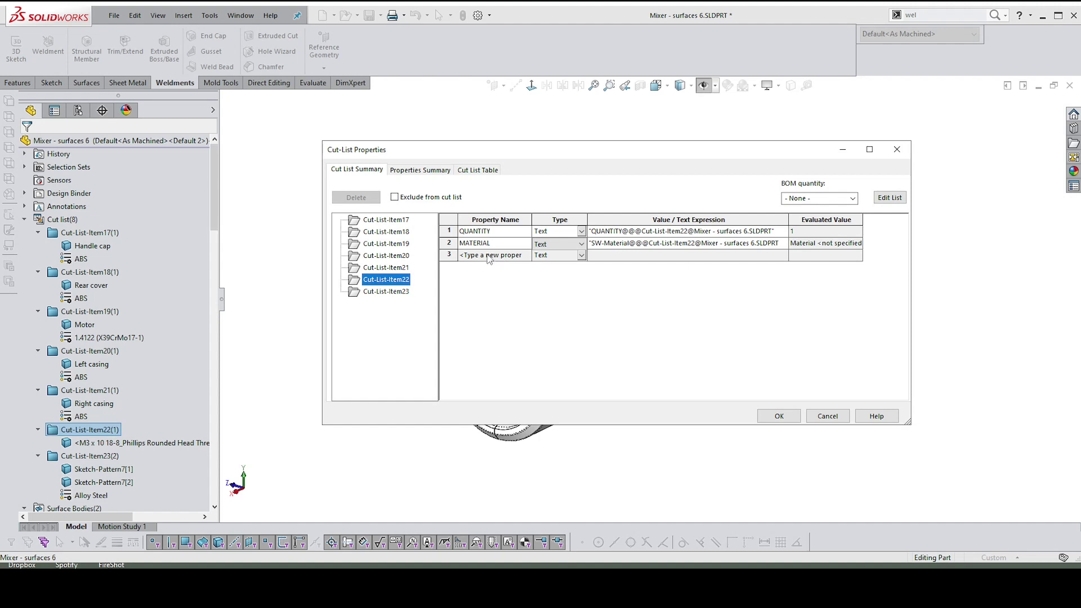
pyautogui.click(484, 259)
pyautogui.click(526, 255)
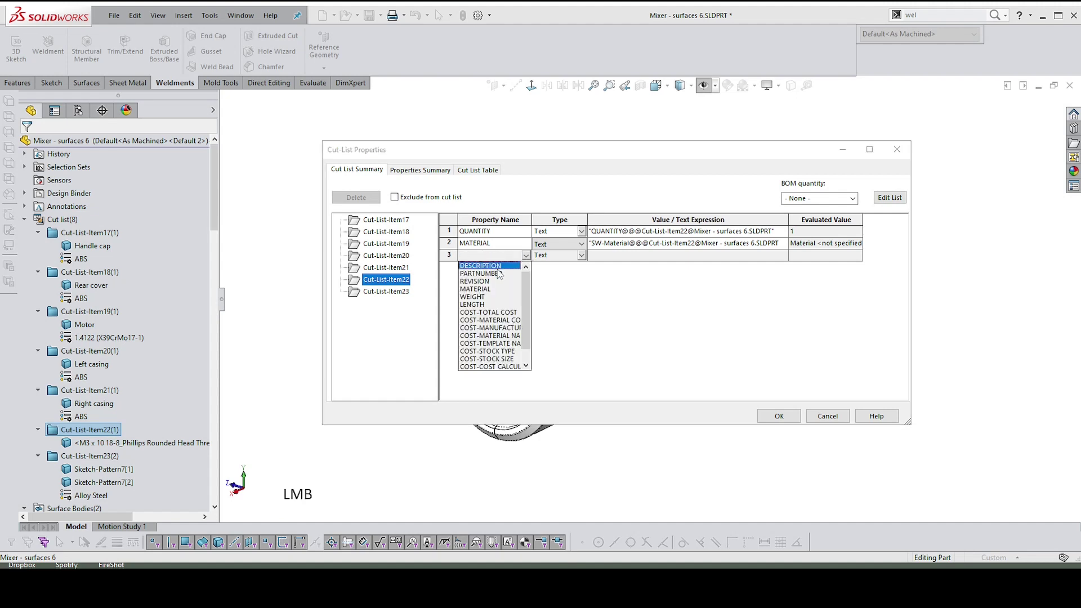
pyautogui.click(488, 267)
pyautogui.click(602, 256)
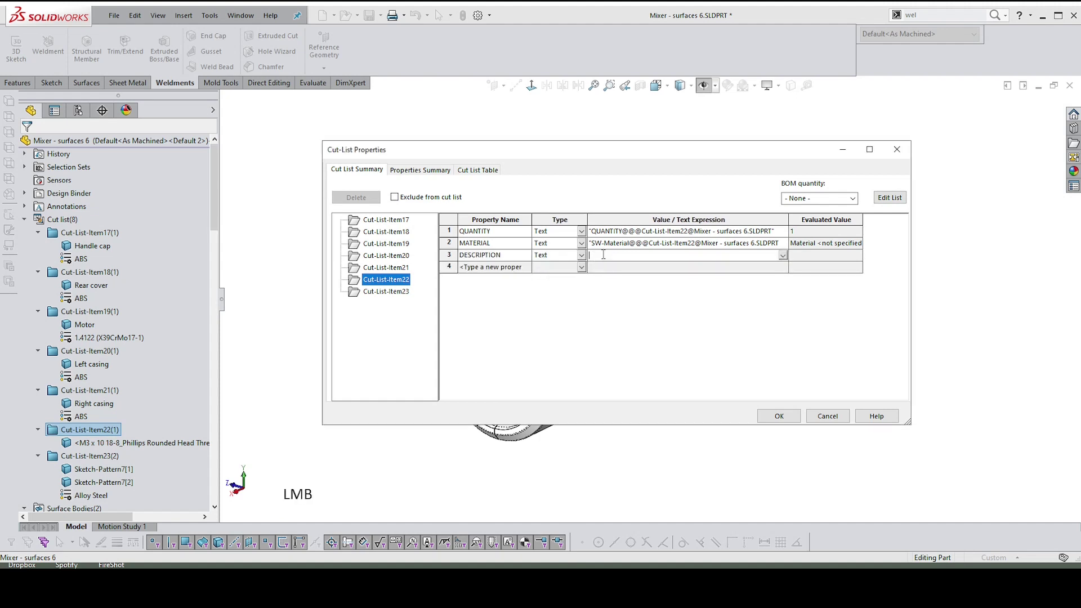
pyautogui.write('M3 SC')
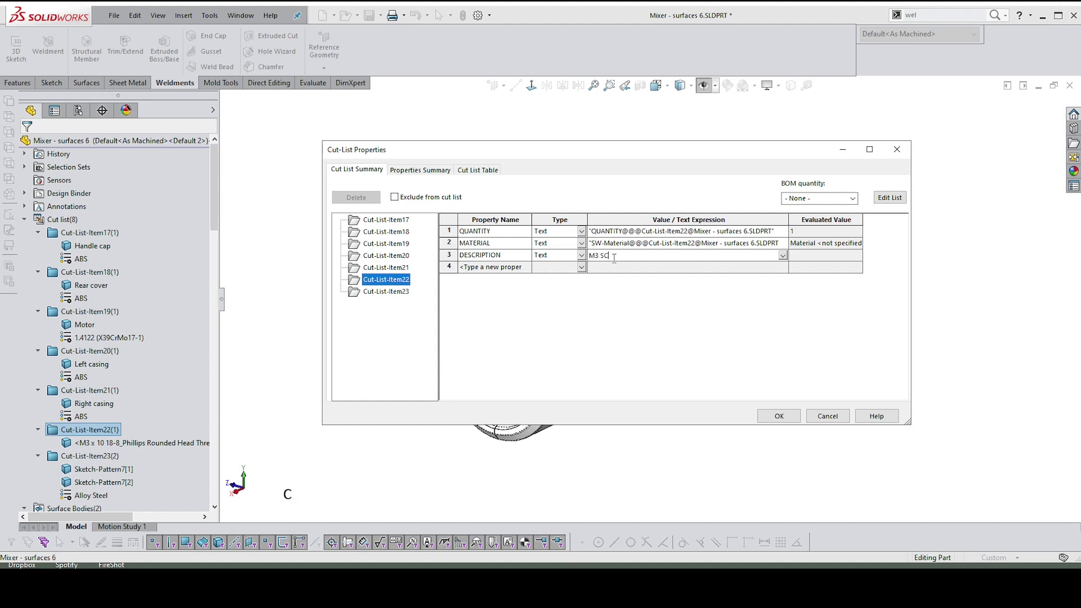
pyautogui.write('REW')
# Try to add a DESCRIPTION property with the value M3 SCREW to Cut-List-Item23
pyautogui.click(386, 291)
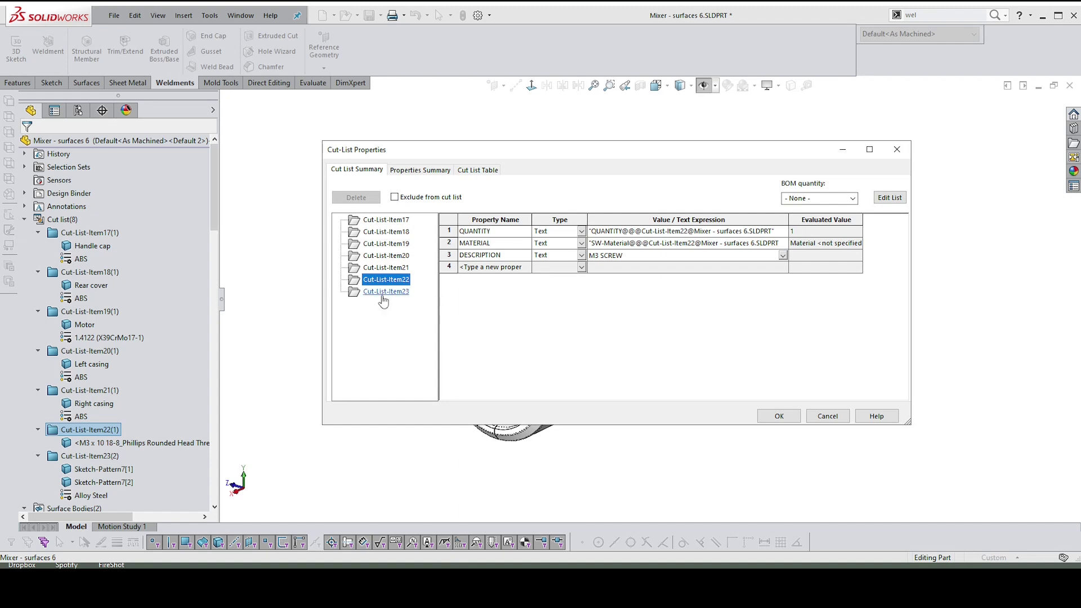
pyautogui.click(531, 258)
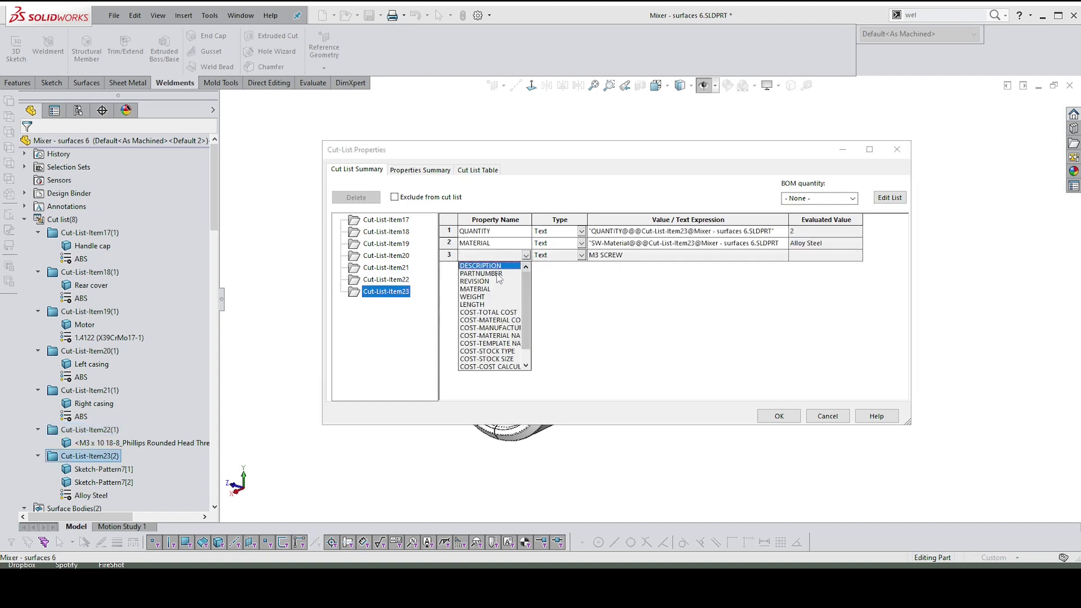
pyautogui.click(527, 268)
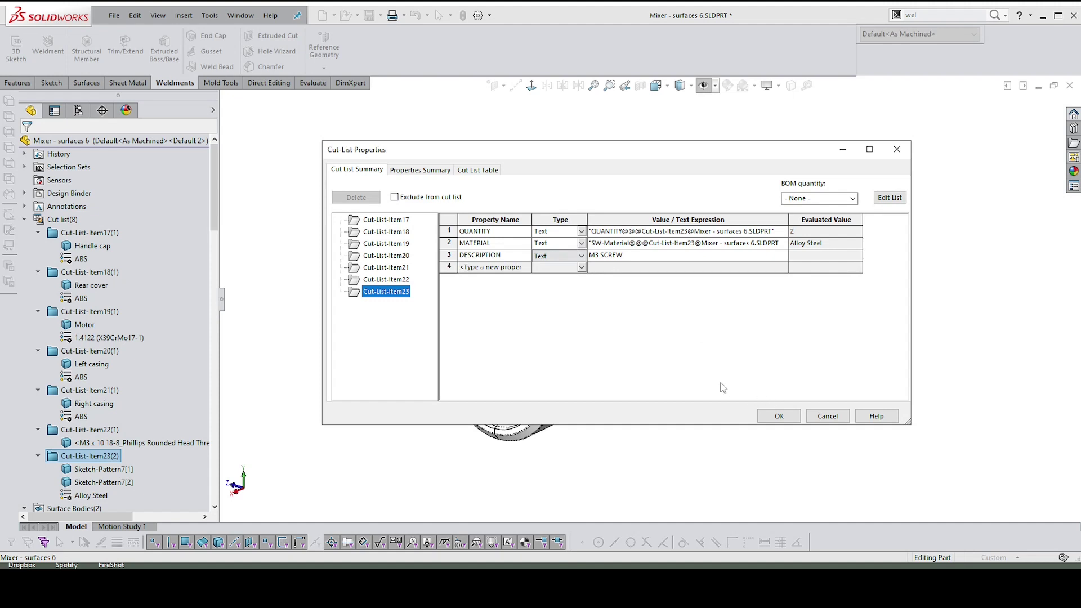
pyautogui.click(740, 322)
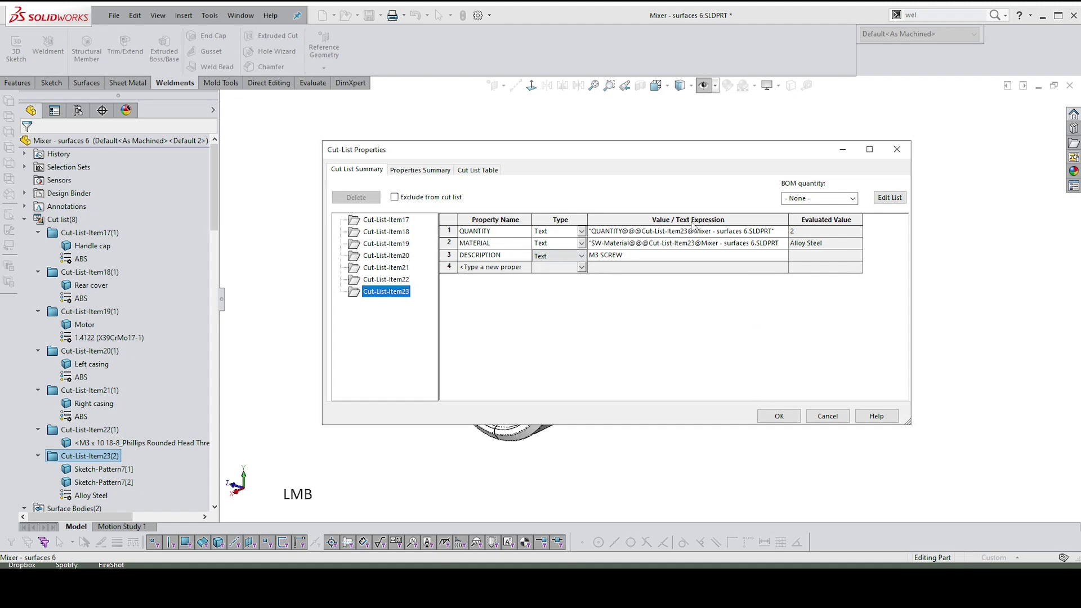
# Review the materials of all cut-list items in the properties summary, and preview the cut-list table
pyautogui.click(419, 170)
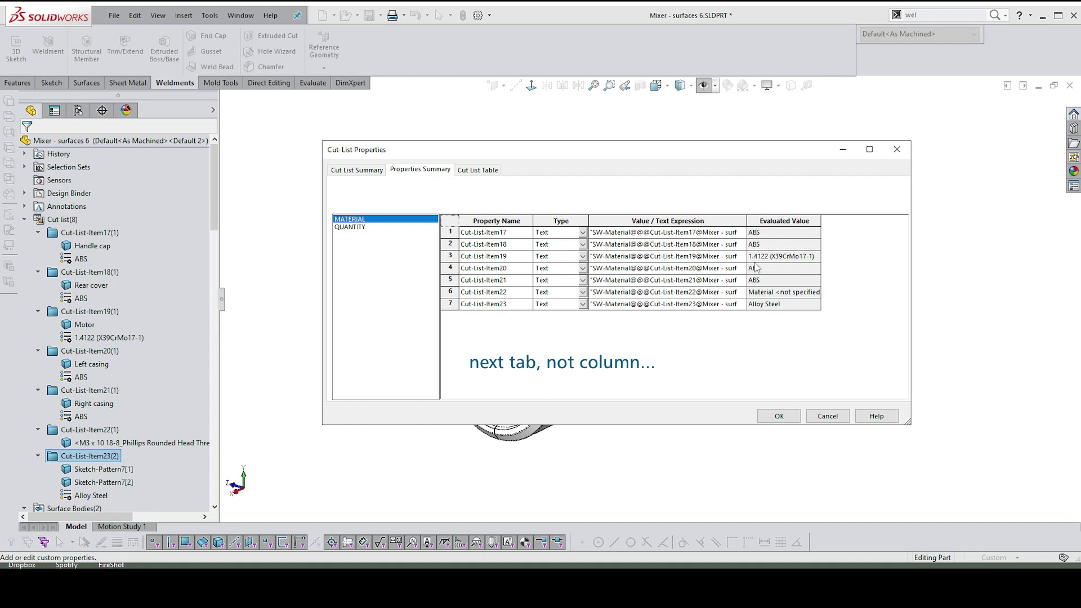
pyautogui.click(474, 171)
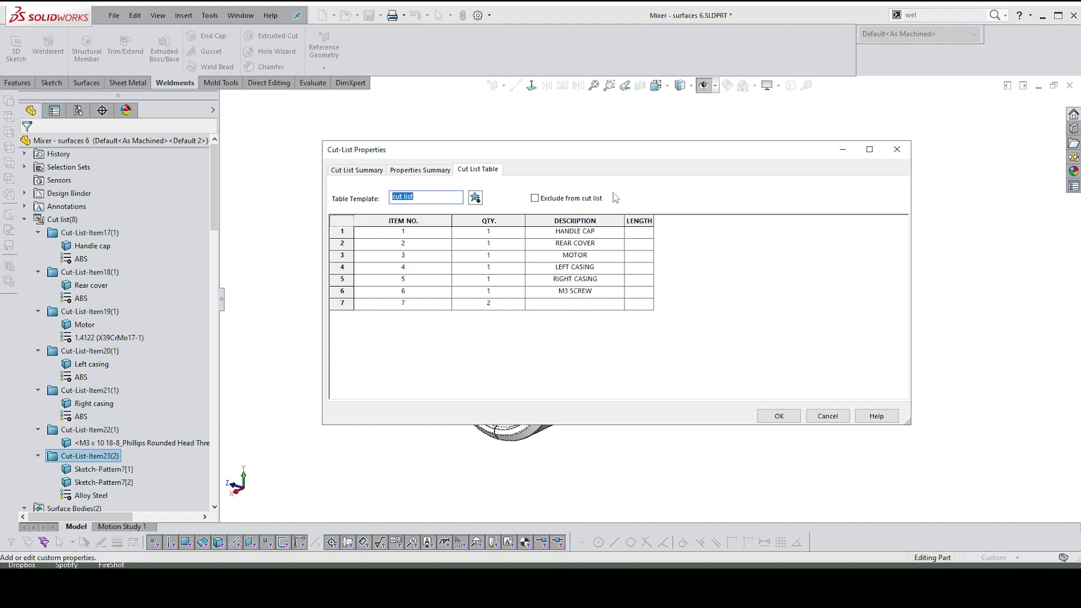
# Accept the cut-list properties and switch to the newer exploded-view drawing of the mixer, updating its out-of-date sheets
pyautogui.click(781, 419)
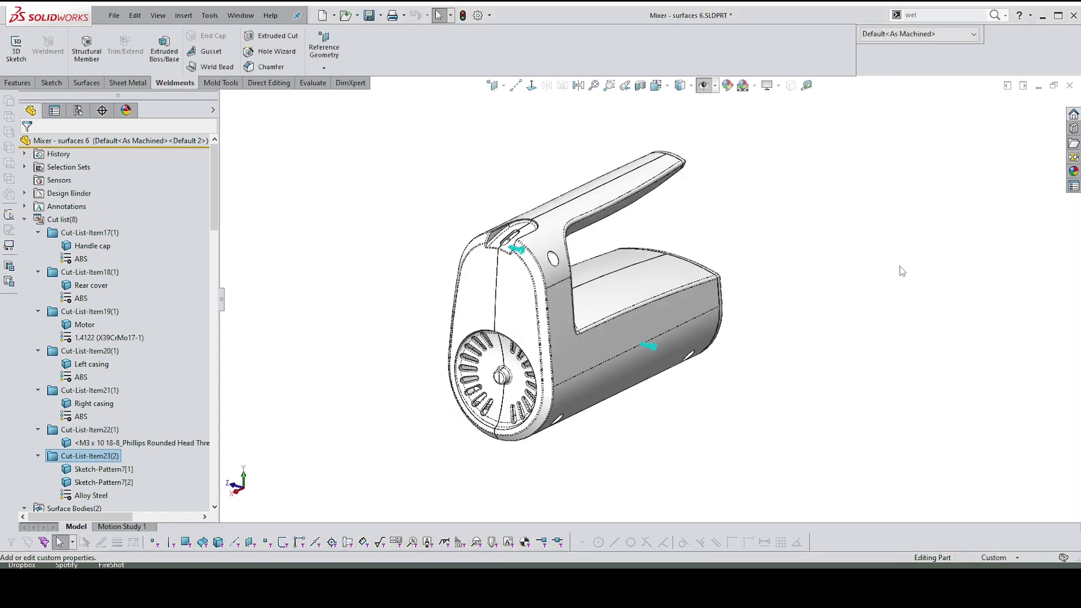
pyautogui.moveTo(902, 271); pyautogui.dragTo(845, 367, button='right')
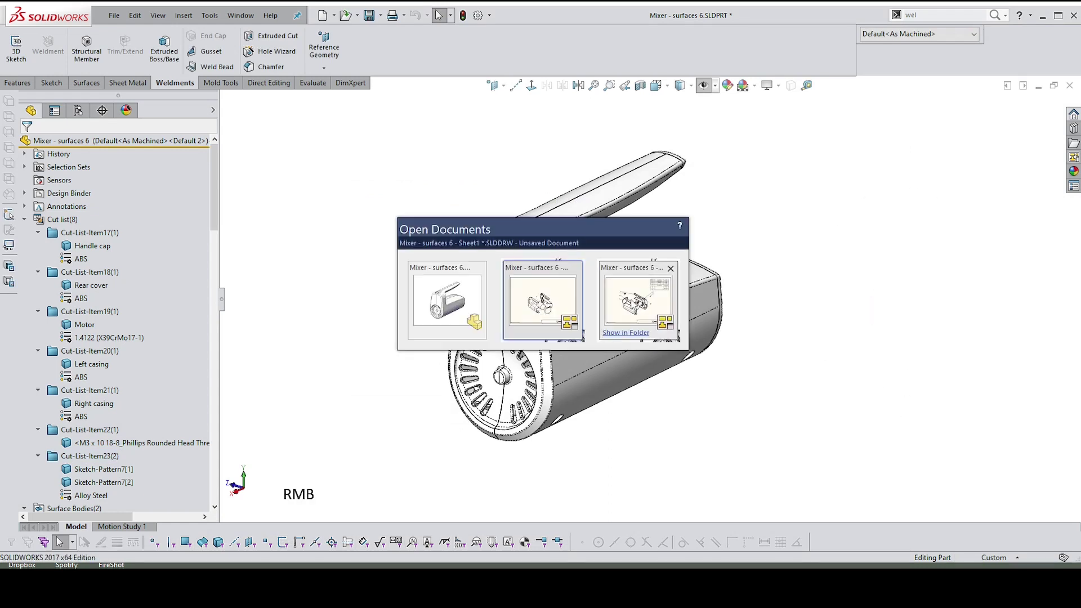
pyautogui.click(542, 301)
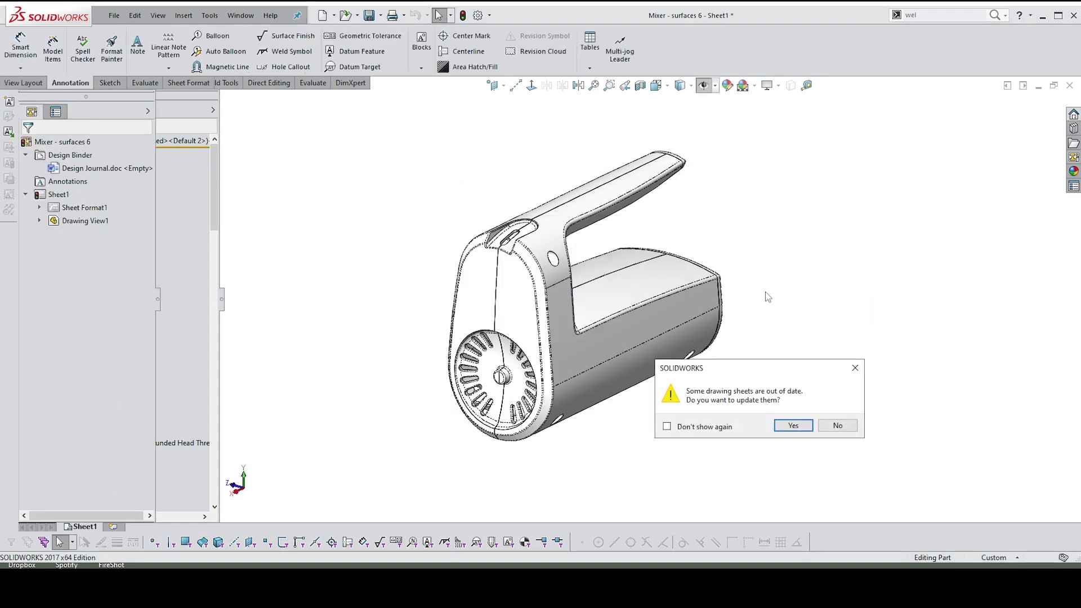
pyautogui.click(777, 426)
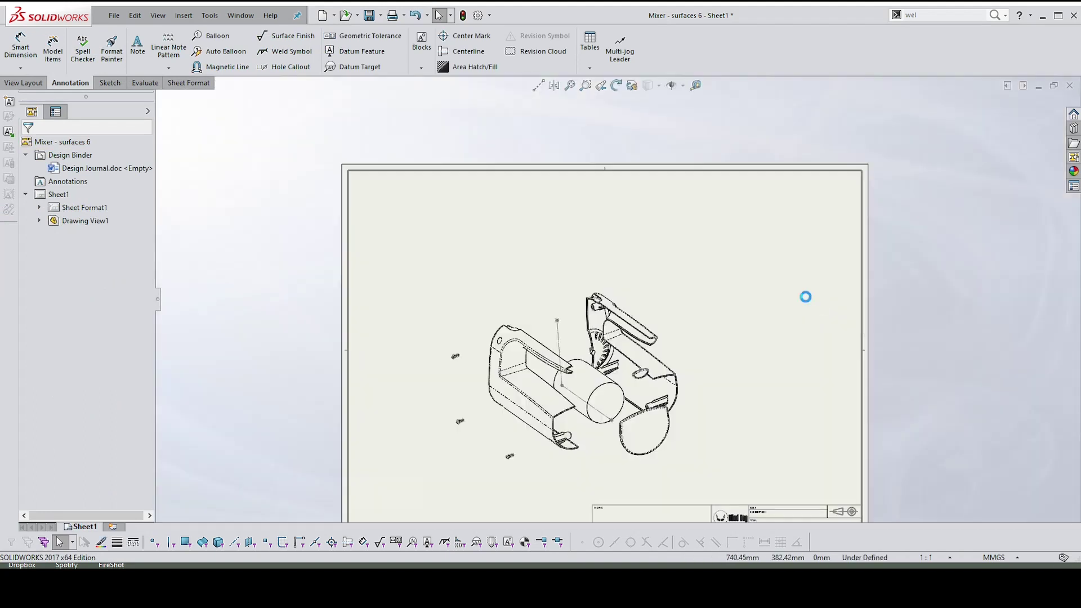
# Add a circular item-number balloon to the small oval piece on the far casing half, placing it beside the exploded view
pyautogui.click(654, 279)
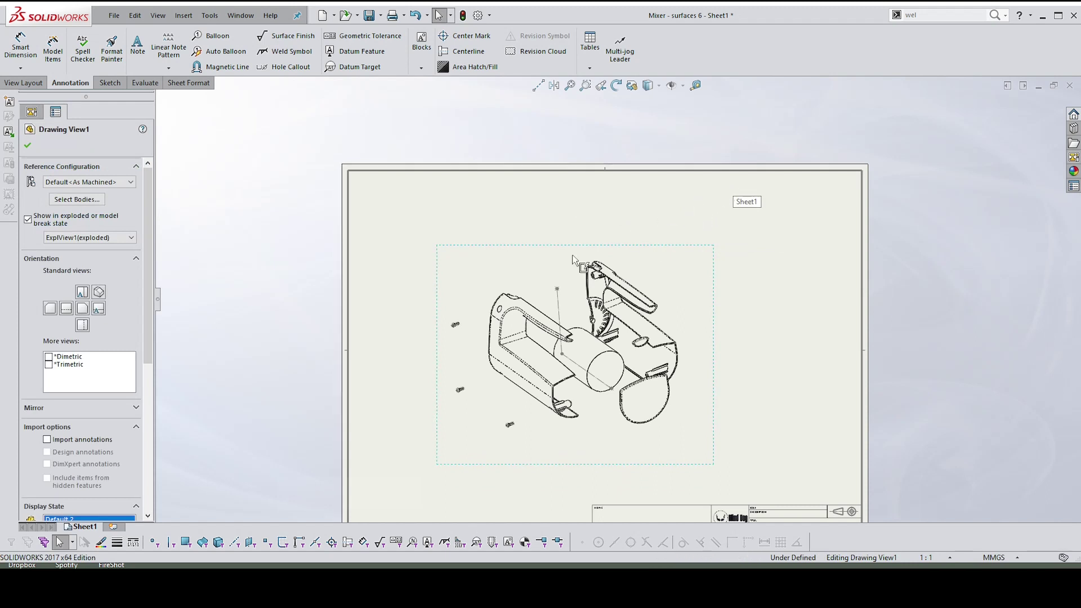
pyautogui.click(219, 37)
pyautogui.scroll(1, 532, 307)
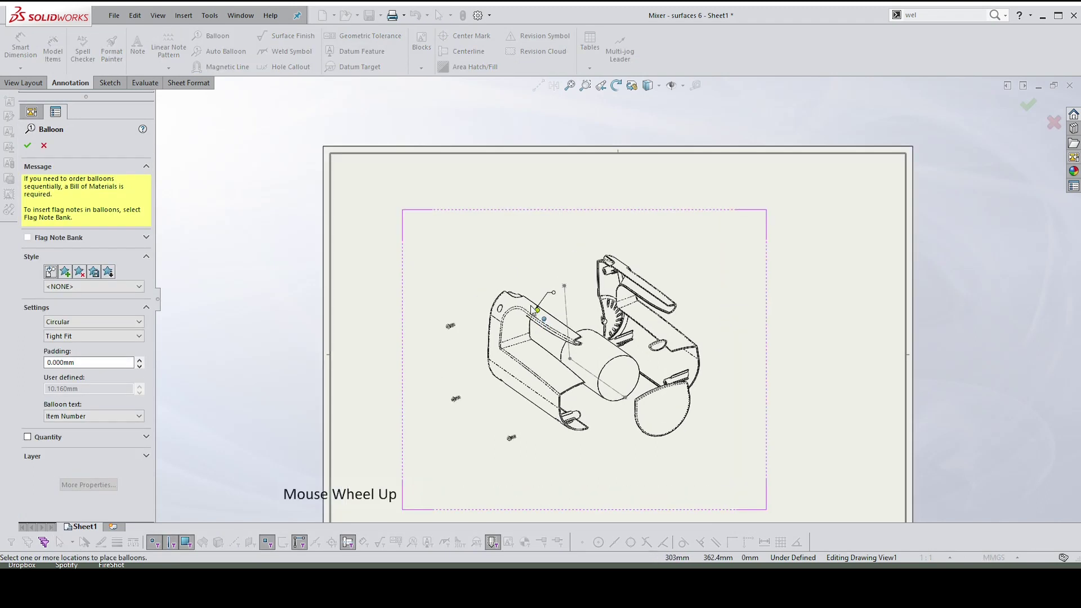
pyautogui.scroll(1, 531, 307)
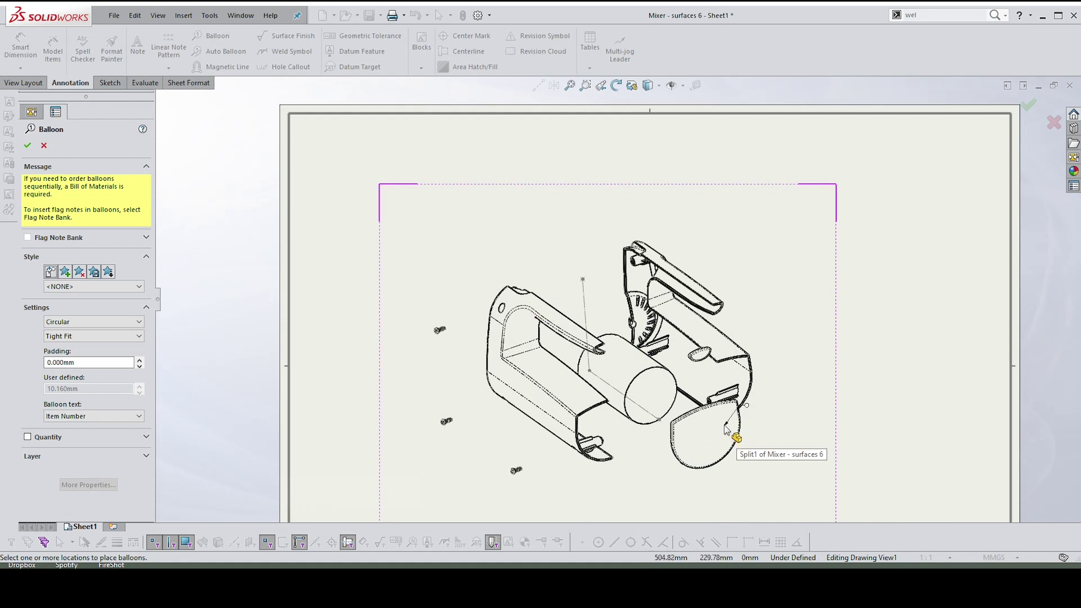
pyautogui.click(701, 359)
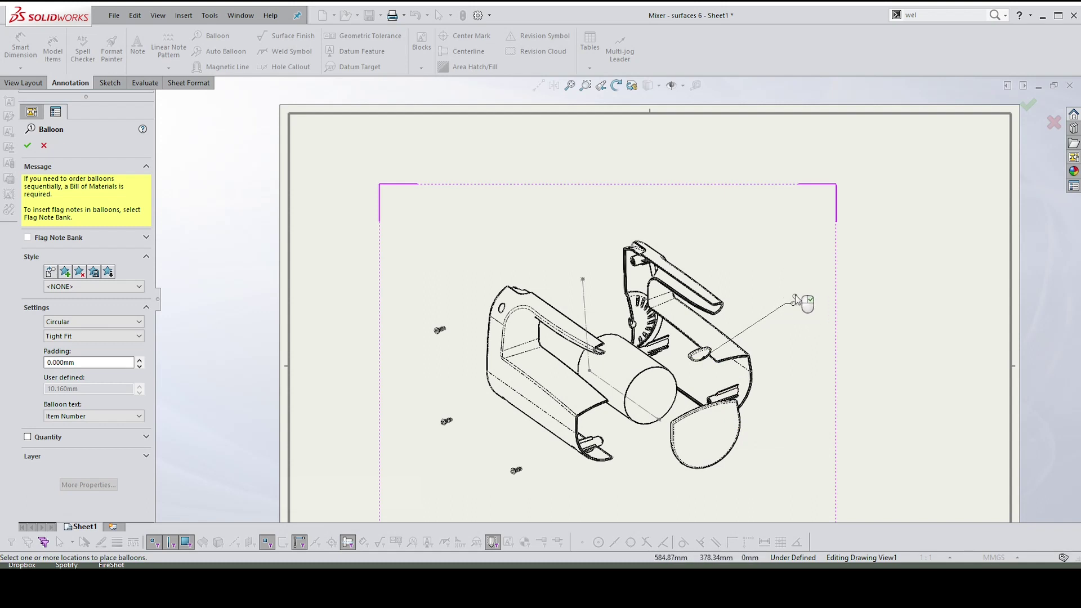
pyautogui.click(797, 309)
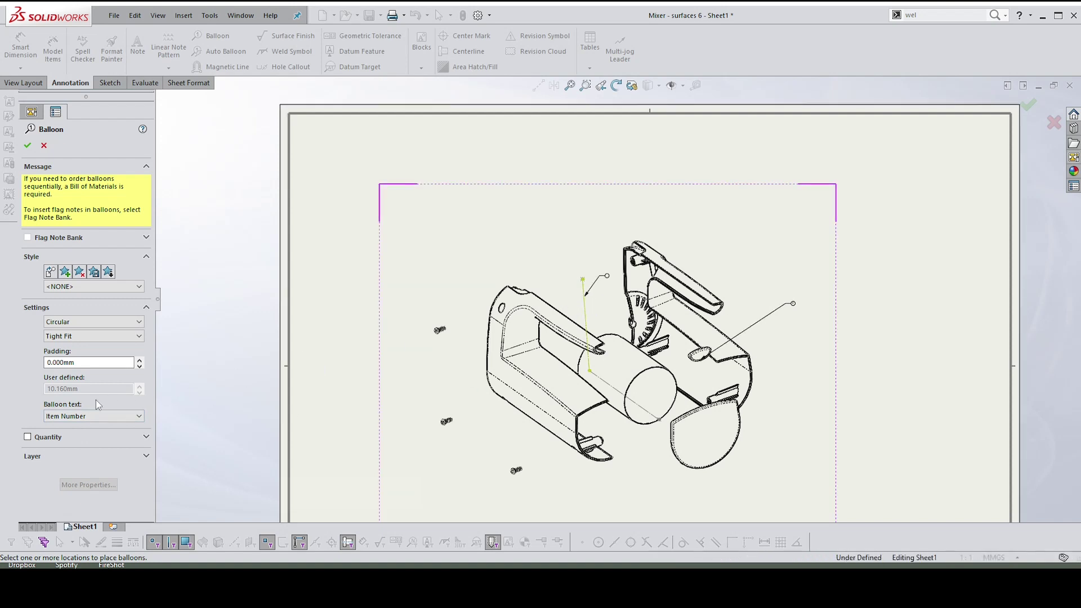
# Switch the balloon content to custom text 2 and place that balloon on the near casing half with the handle
pyautogui.click(88, 416)
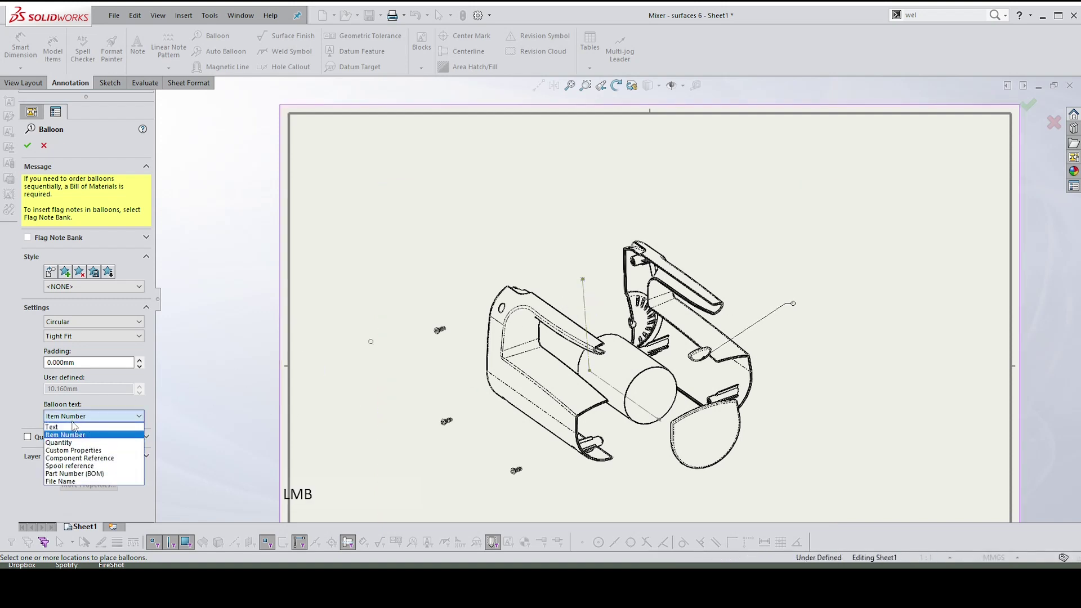
pyautogui.click(52, 428)
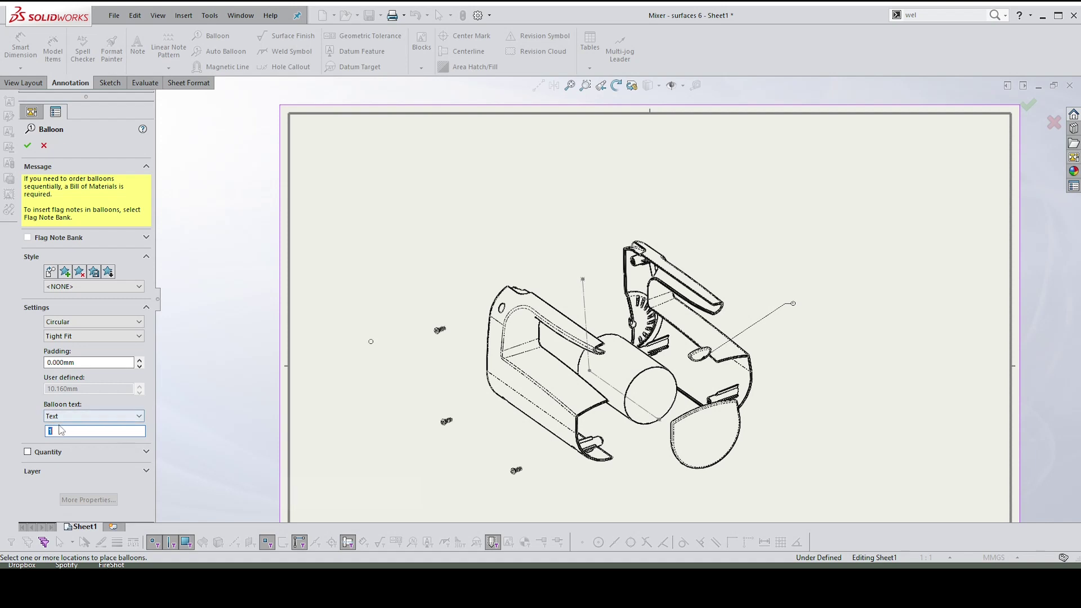
pyautogui.write('2')
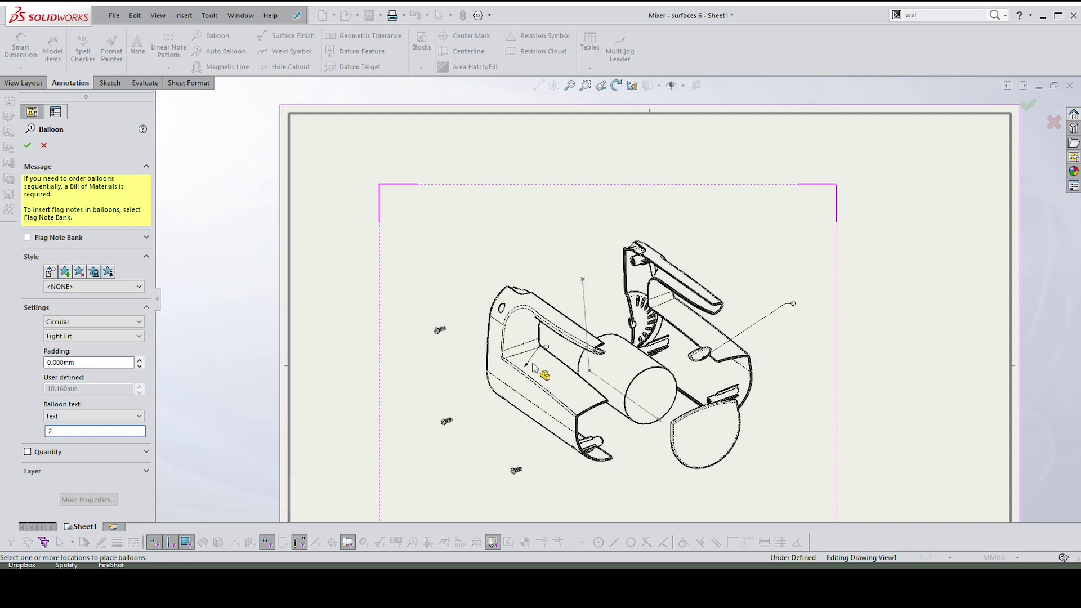
pyautogui.click(518, 345)
pyautogui.click(394, 345)
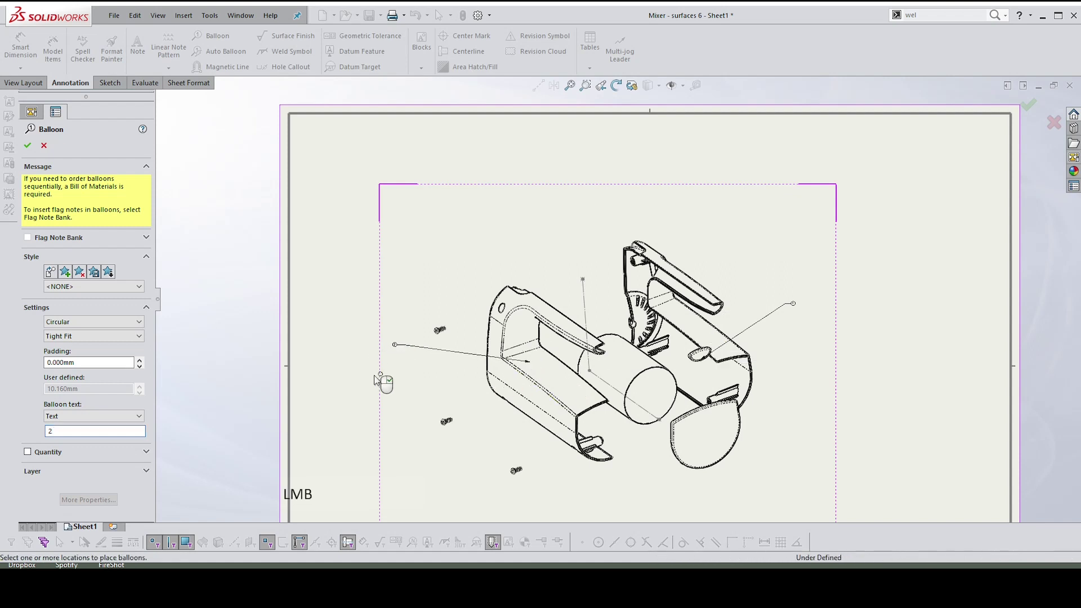
# Add a text balloon 3 to the far casing half and a text balloon 4 to the rounded end cover
pyautogui.doubleClick(62, 429)
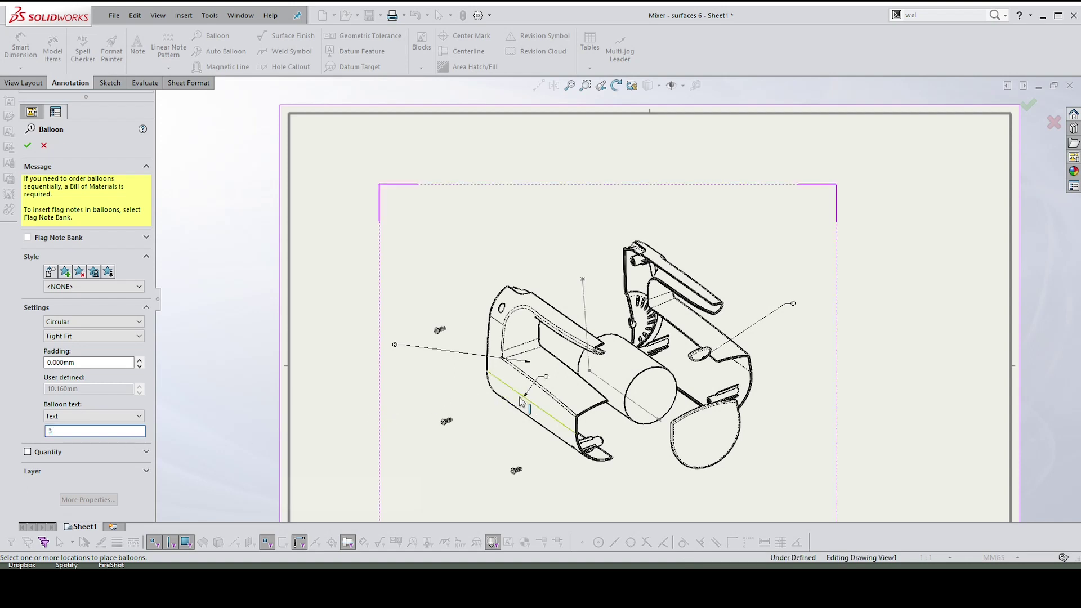
pyautogui.click(714, 330)
pyautogui.click(792, 274)
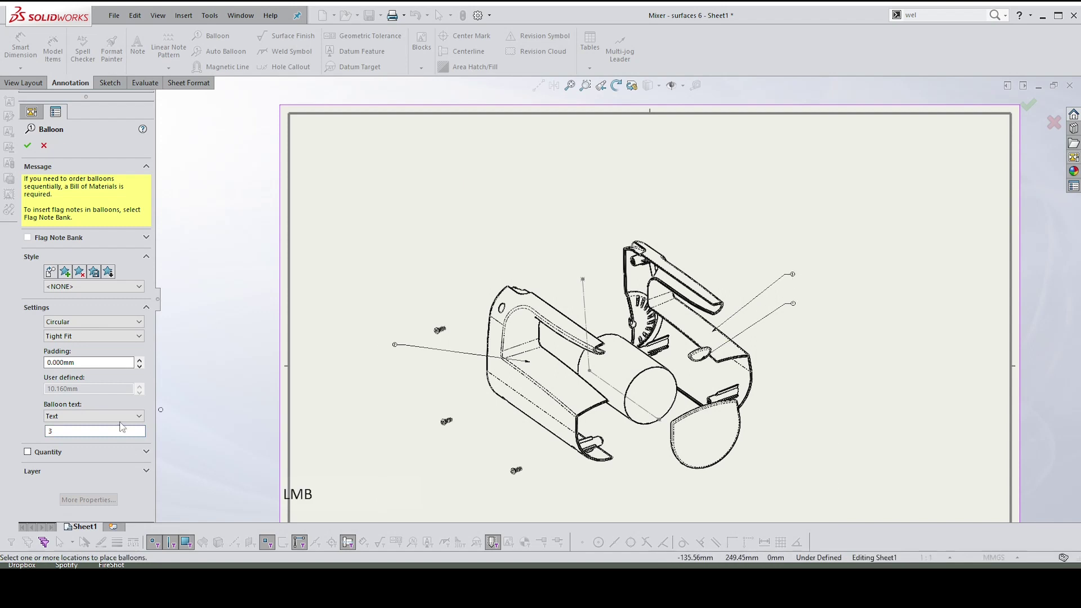
pyautogui.click(59, 431)
pyautogui.doubleClick(58, 431)
pyautogui.click(716, 425)
pyautogui.click(783, 372)
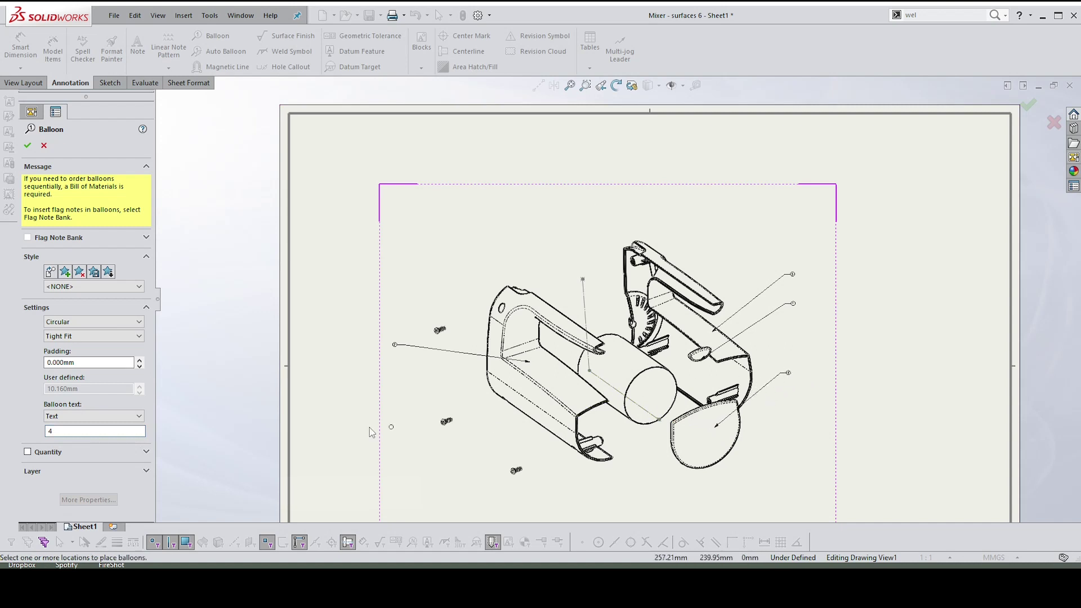
# Add a text balloon 5 to the cylindrical motor and a text balloon 6 to the uppermost screw, finishing the ballooning
pyautogui.doubleClick(60, 432)
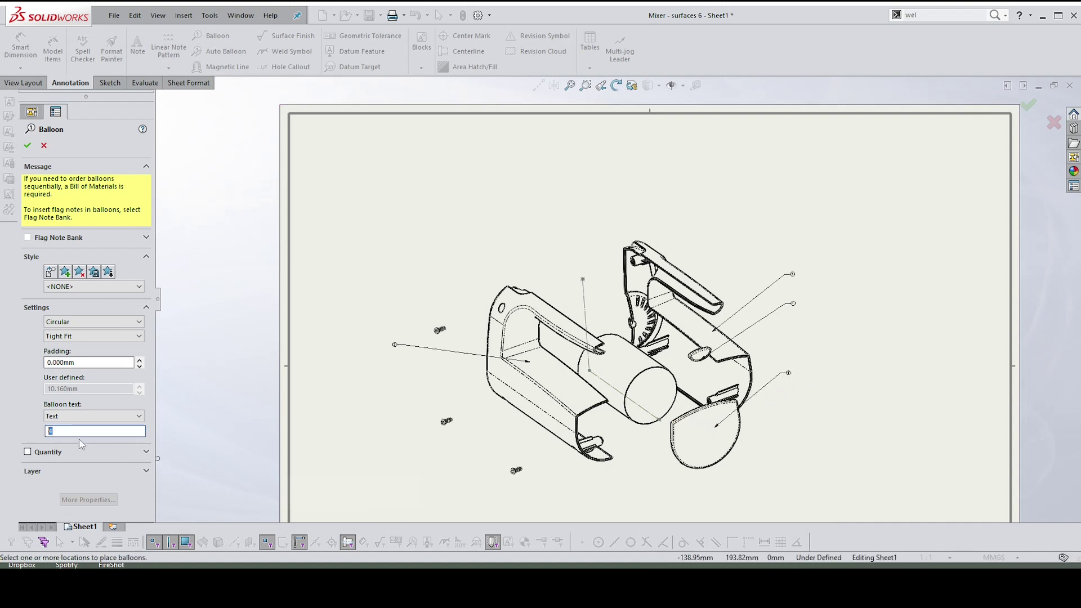
pyautogui.write('5')
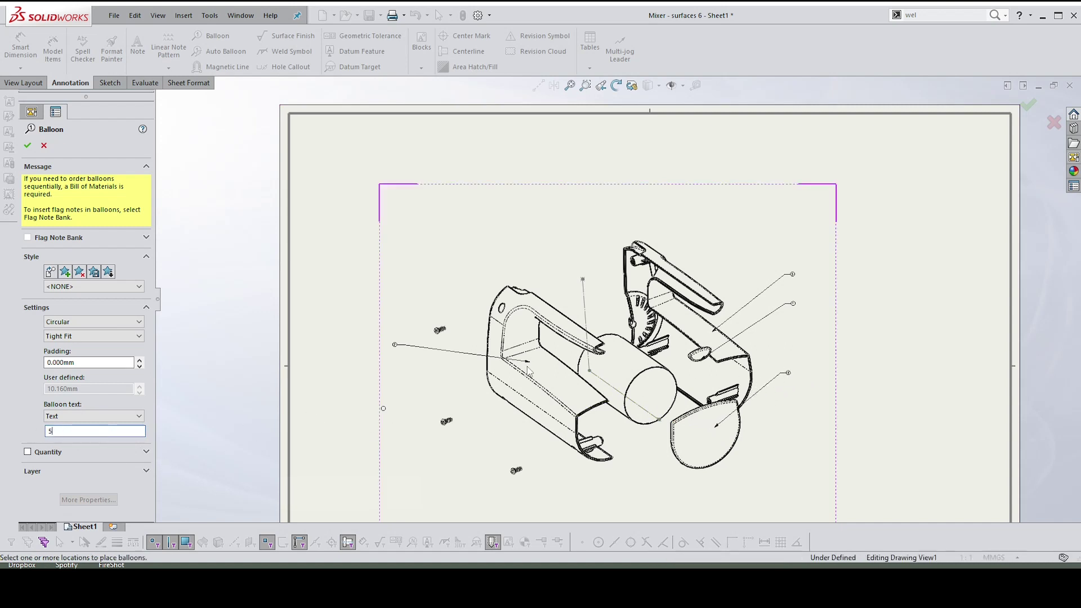
pyautogui.click(628, 353)
pyautogui.click(787, 254)
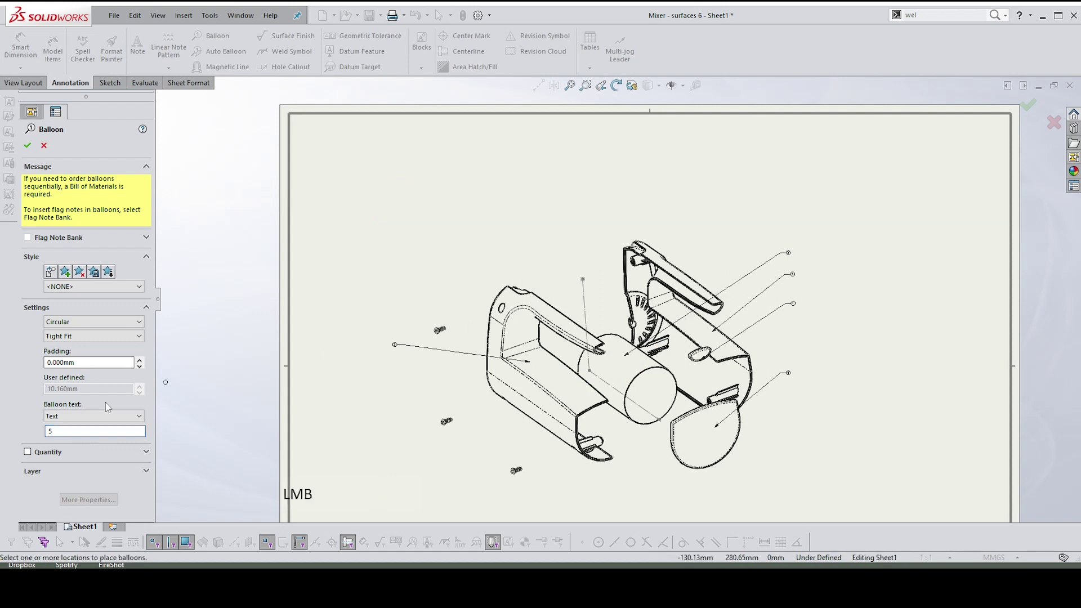
pyautogui.doubleClick(58, 431)
pyautogui.write('6')
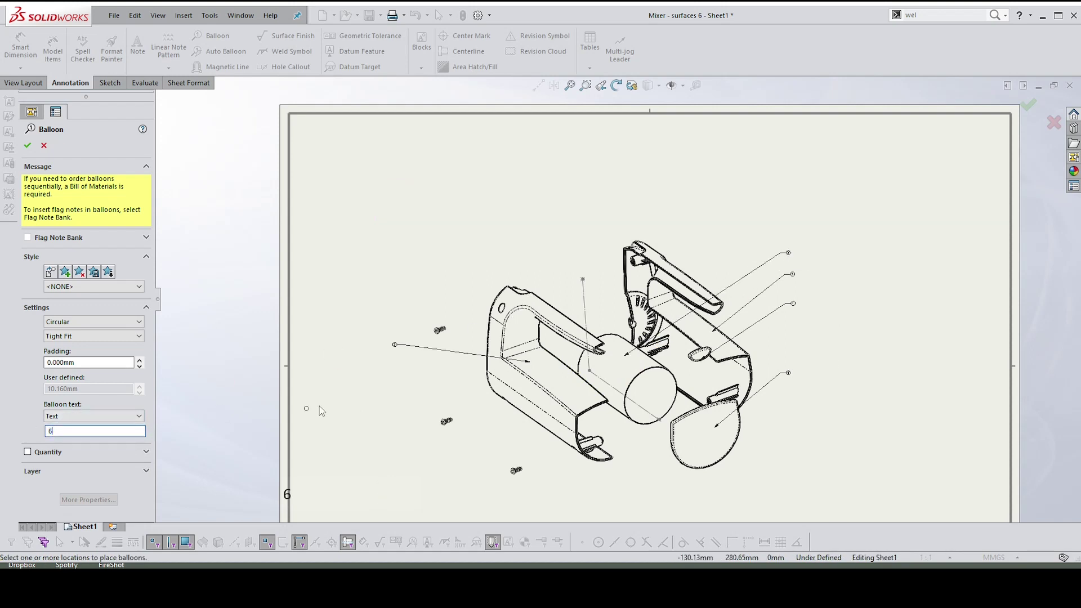
pyautogui.click(443, 332)
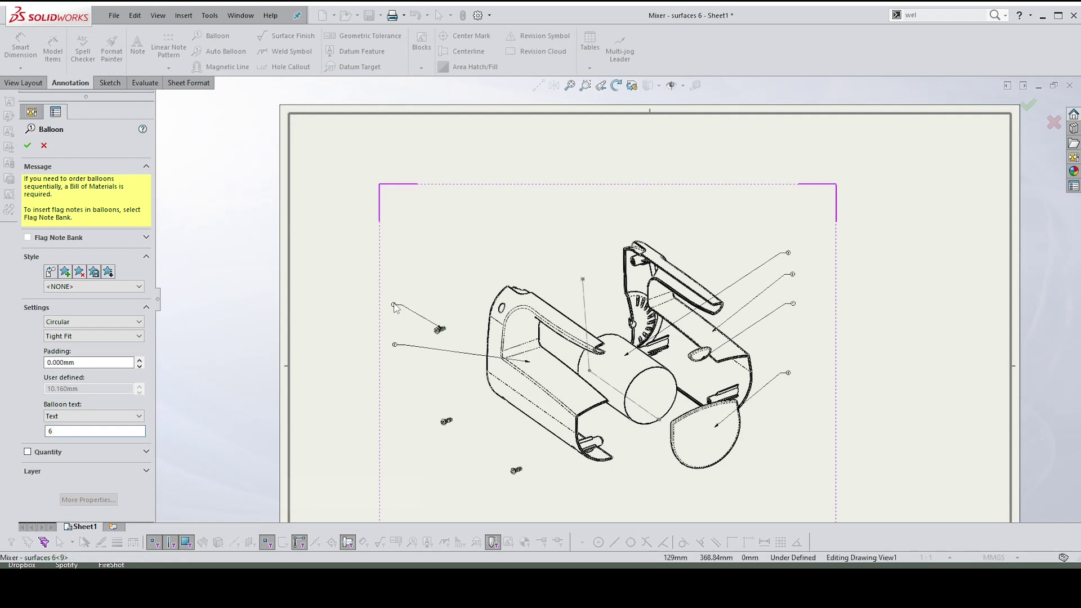
pyautogui.click(394, 306)
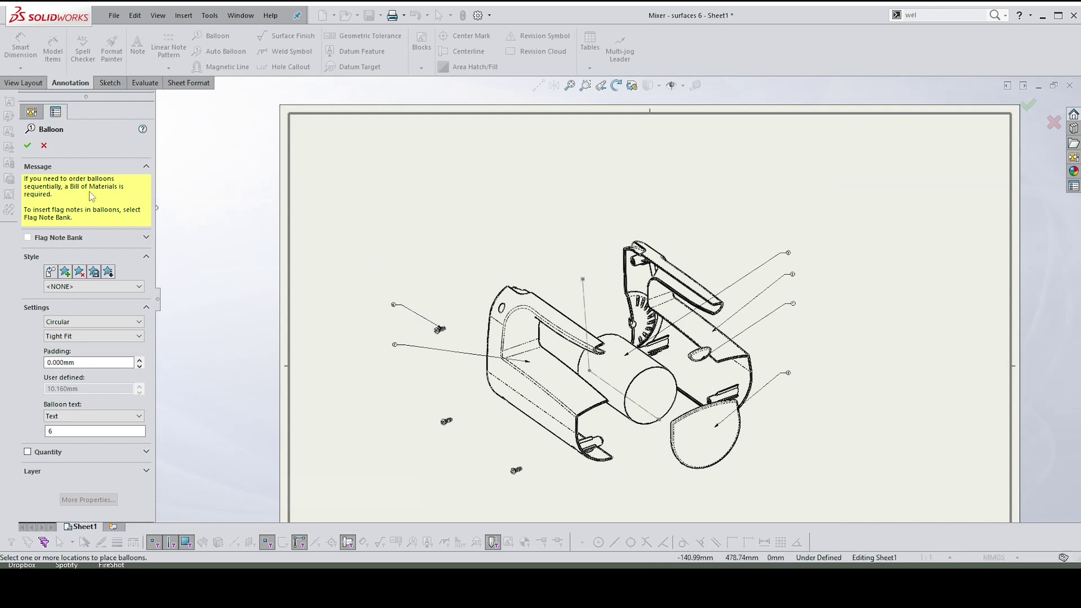
pyautogui.click(29, 147)
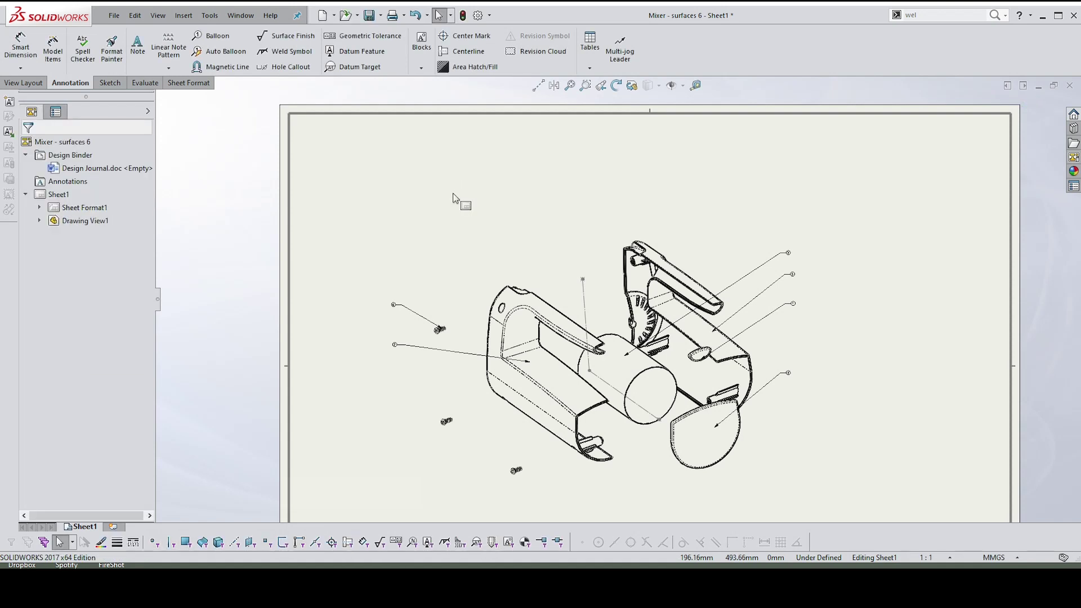
# Insert a weldment cut list for the exploded view with the cut list template, starting at item 1, in the sheet's upper right corner
pyautogui.click(646, 218)
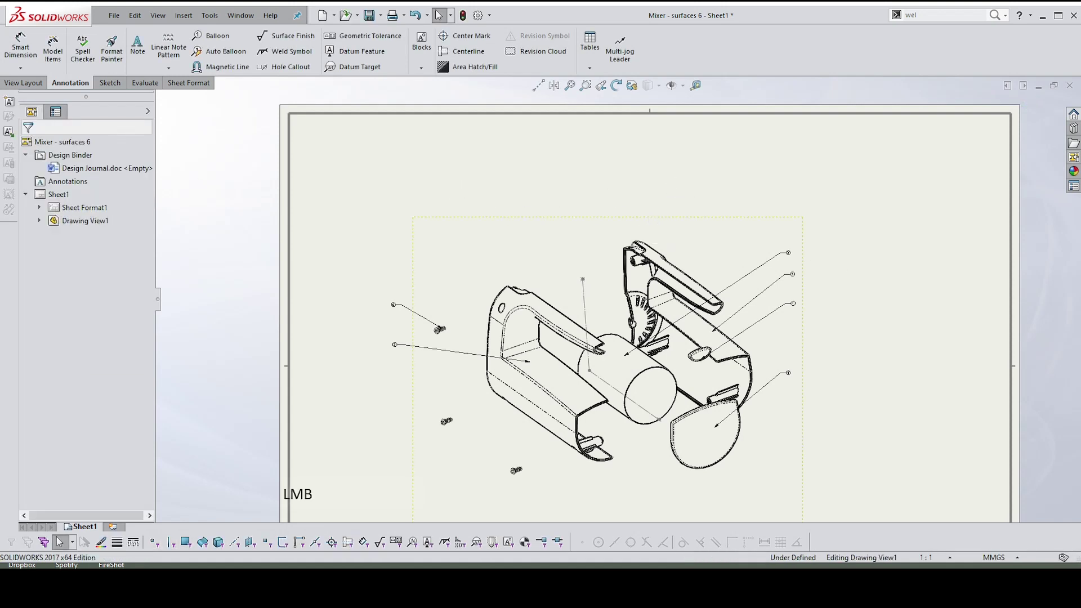
pyautogui.click(589, 44)
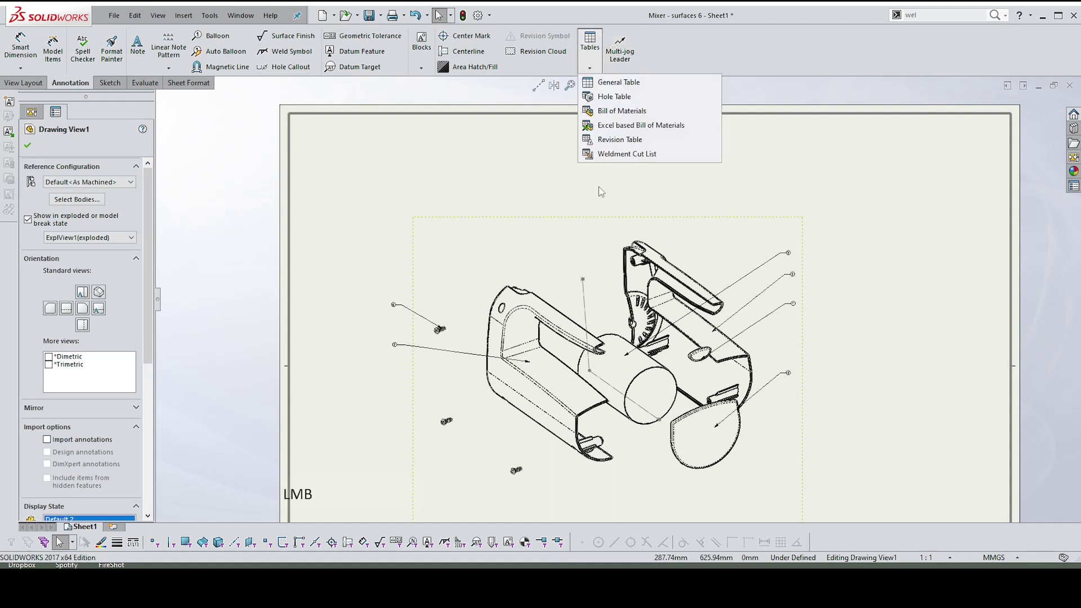
pyautogui.click(603, 154)
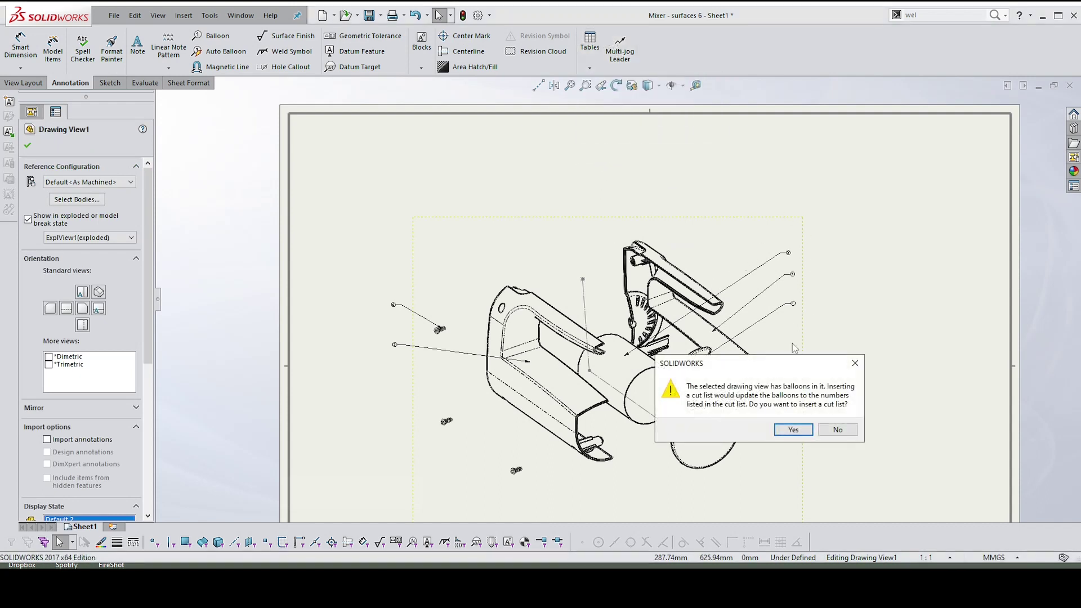
pyautogui.moveTo(781, 370); pyautogui.dragTo(717, 203)
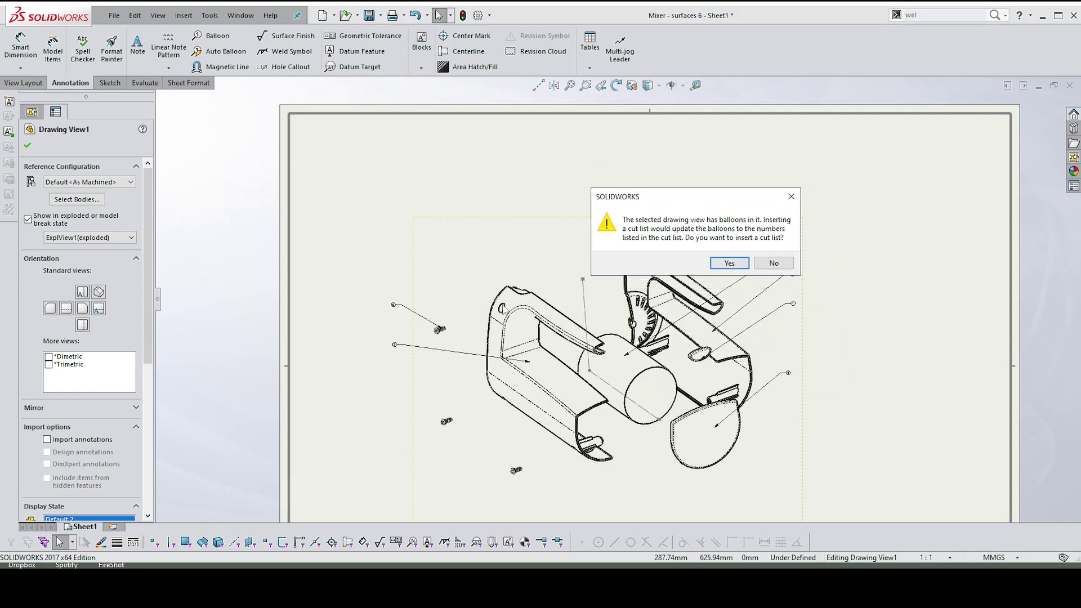
pyautogui.click(730, 263)
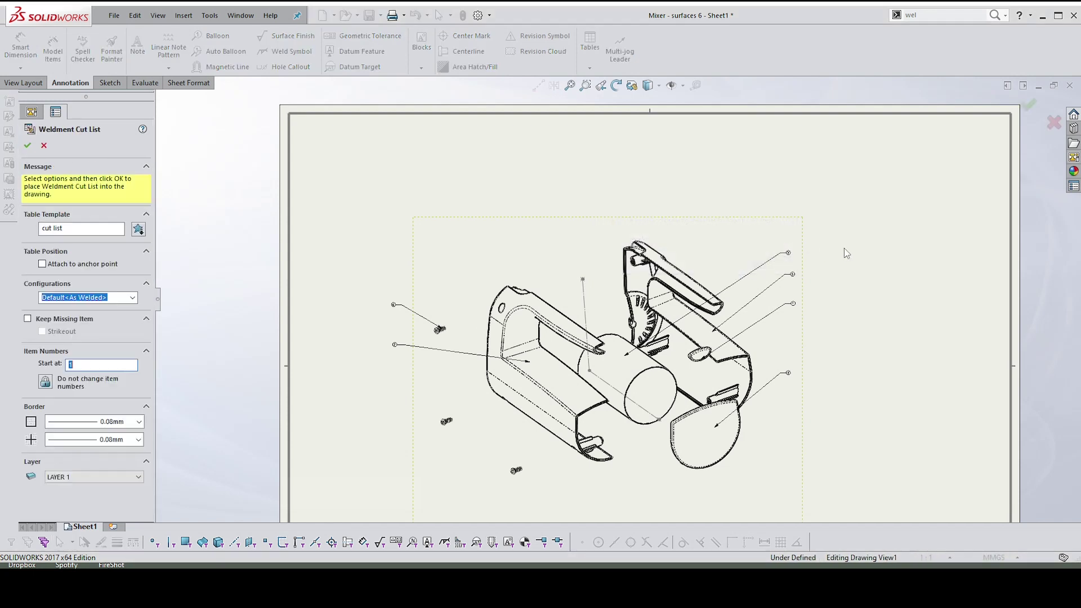
pyautogui.click(27, 148)
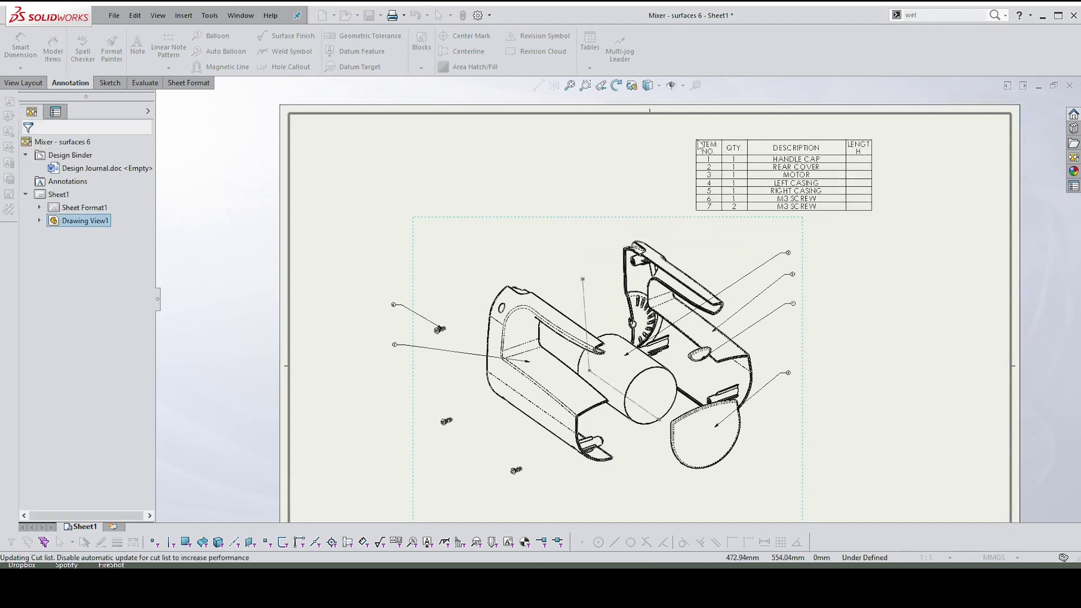
pyautogui.click(756, 132)
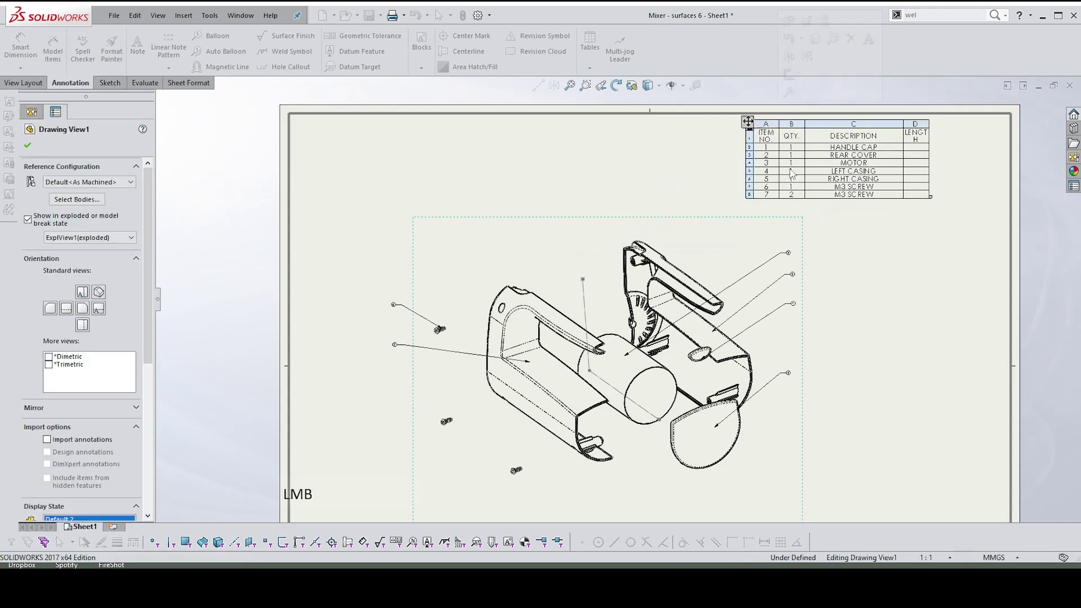
# Change the cut list's LENGTH column to show the cut list item property MATERIAL
pyautogui.scroll(-1, 881, 212)
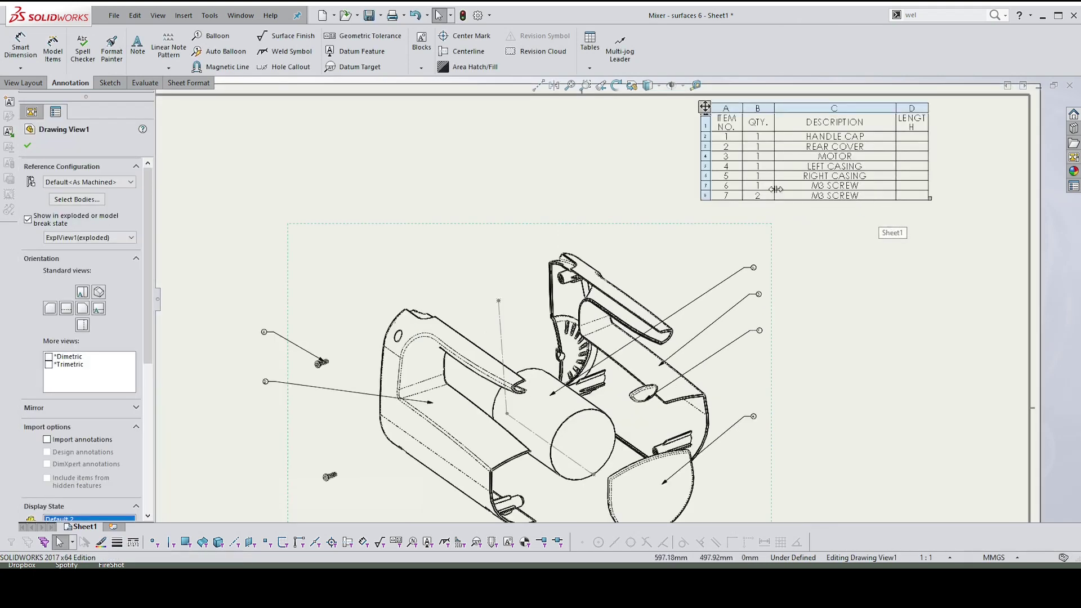
pyautogui.scroll(-1, 844, 147)
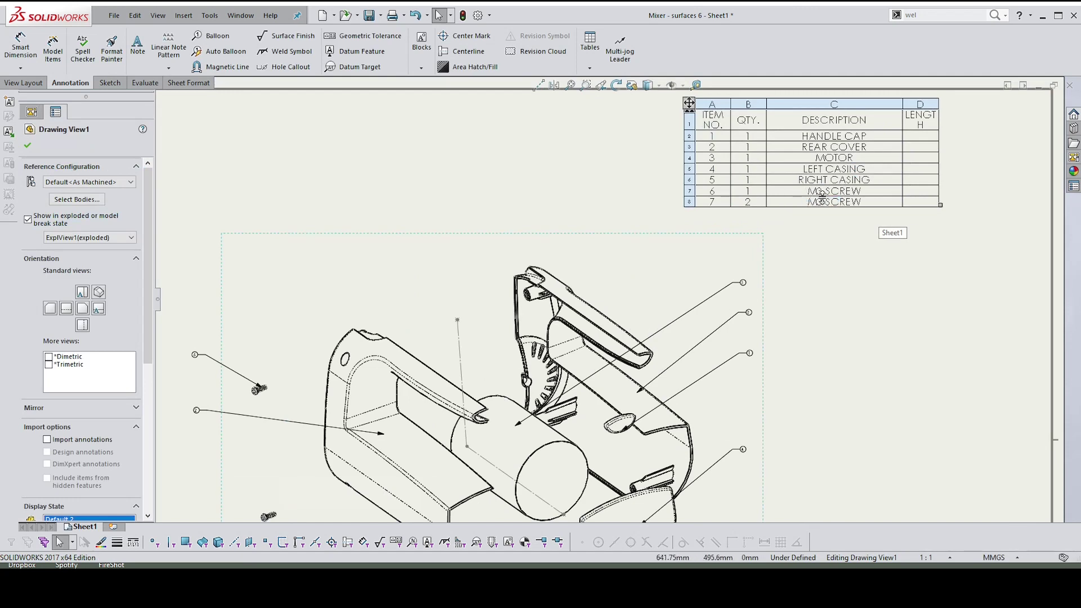
pyautogui.scroll(-2, 618, 302)
pyautogui.click(872, 153)
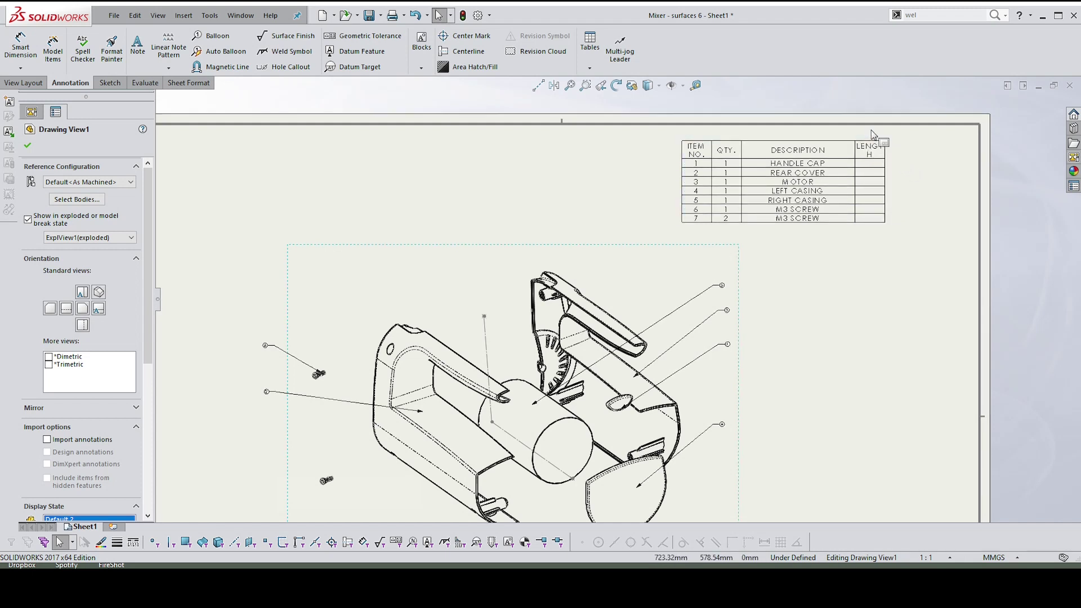
pyautogui.click(870, 133)
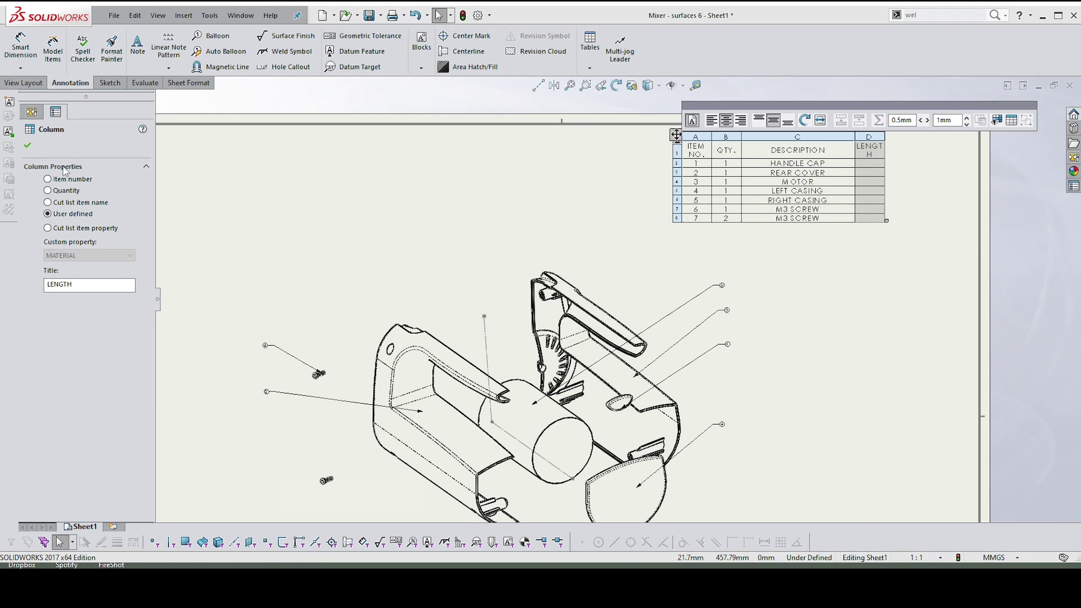
pyautogui.click(47, 228)
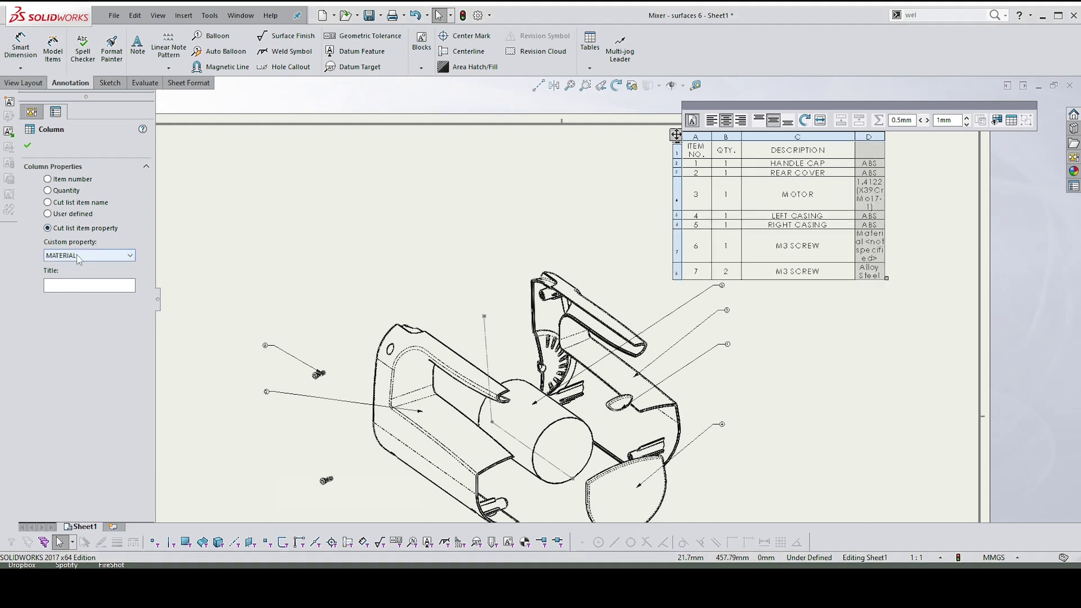
# Accept the column properties and widen the cut list's material column so its text fits on fewer lines
pyautogui.click(28, 147)
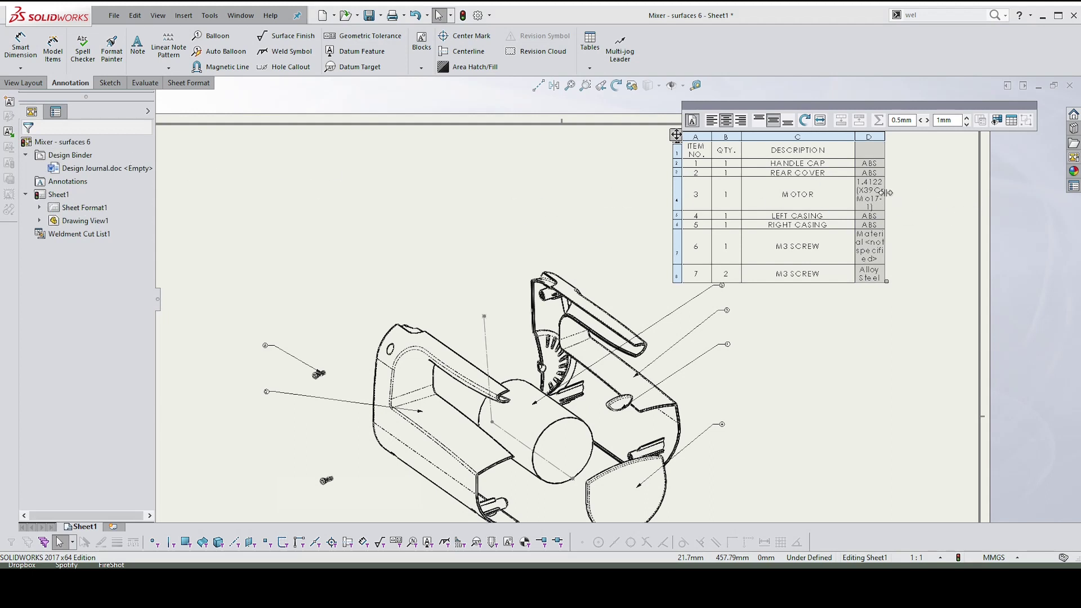
pyautogui.moveTo(885, 193); pyautogui.dragTo(933, 201)
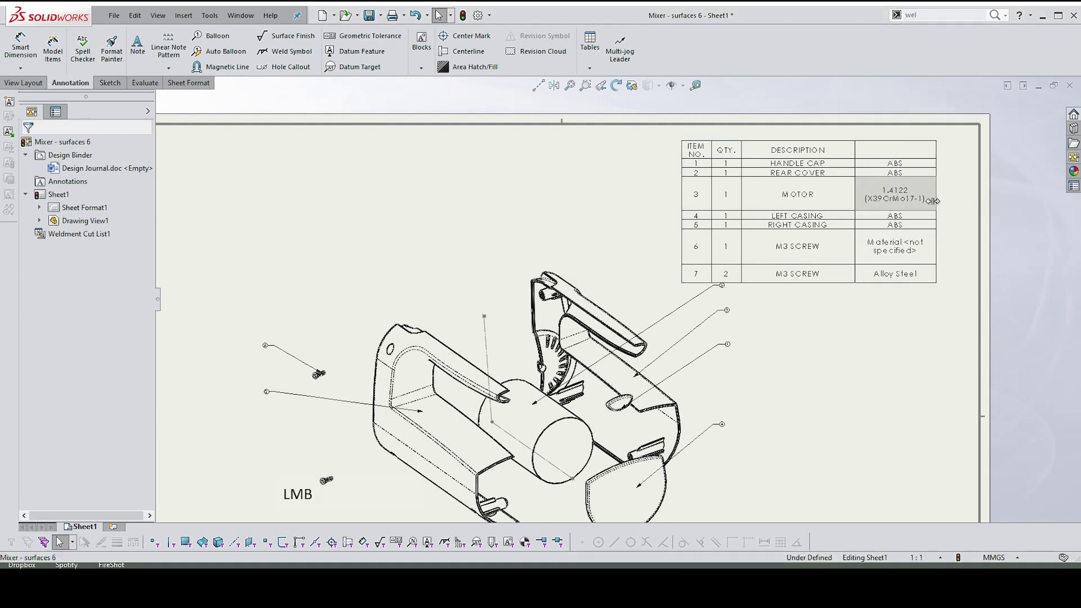
pyautogui.click(948, 288)
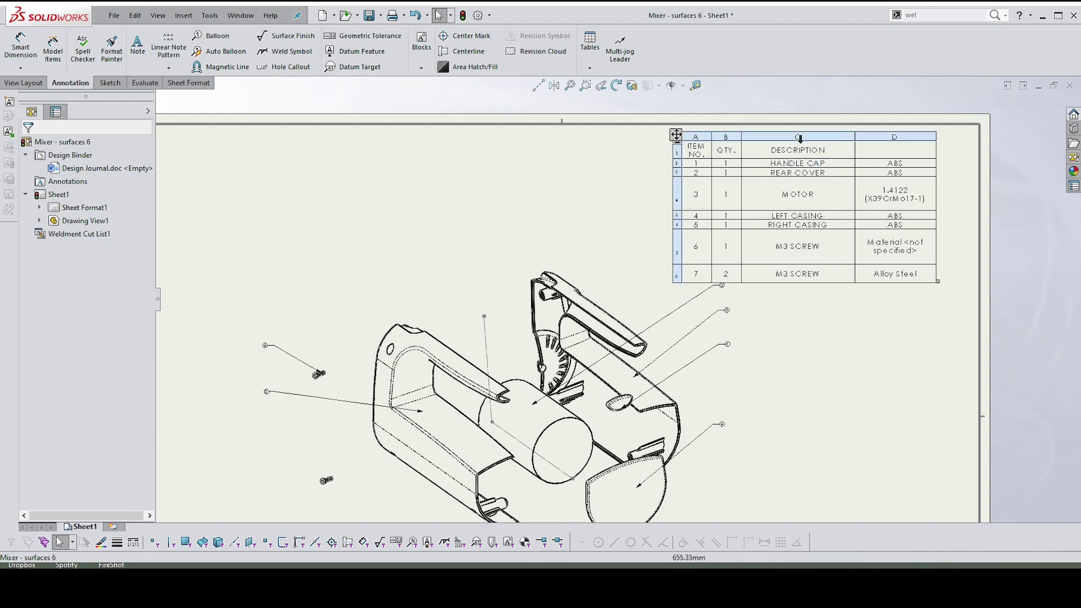
# Left-align the text in the cut list's DESCRIPTION column
pyautogui.click(796, 135)
pyautogui.click(796, 137)
pyautogui.click(796, 136)
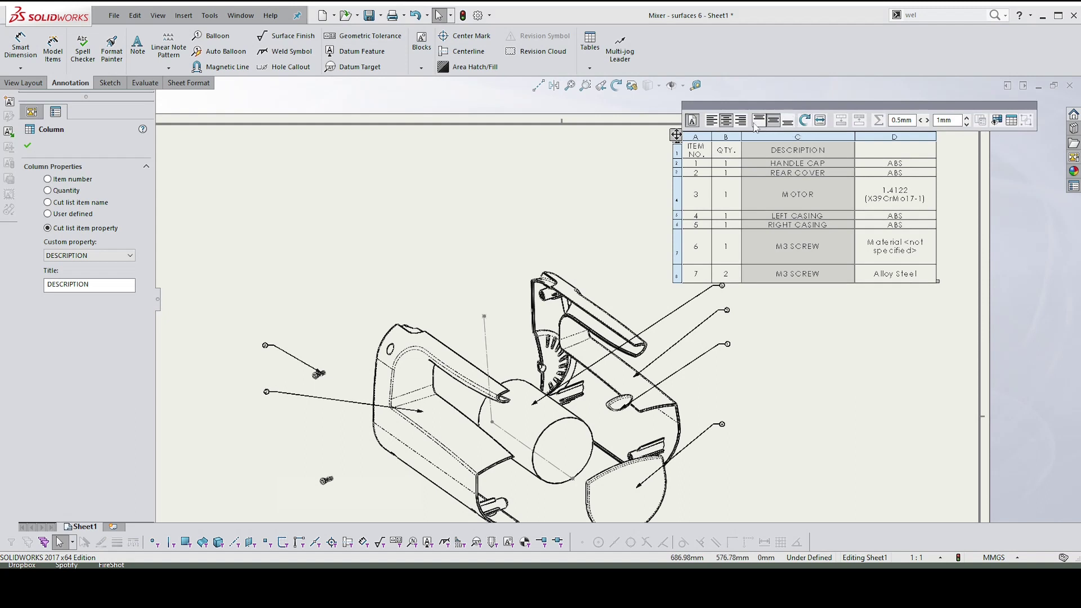
pyautogui.click(710, 122)
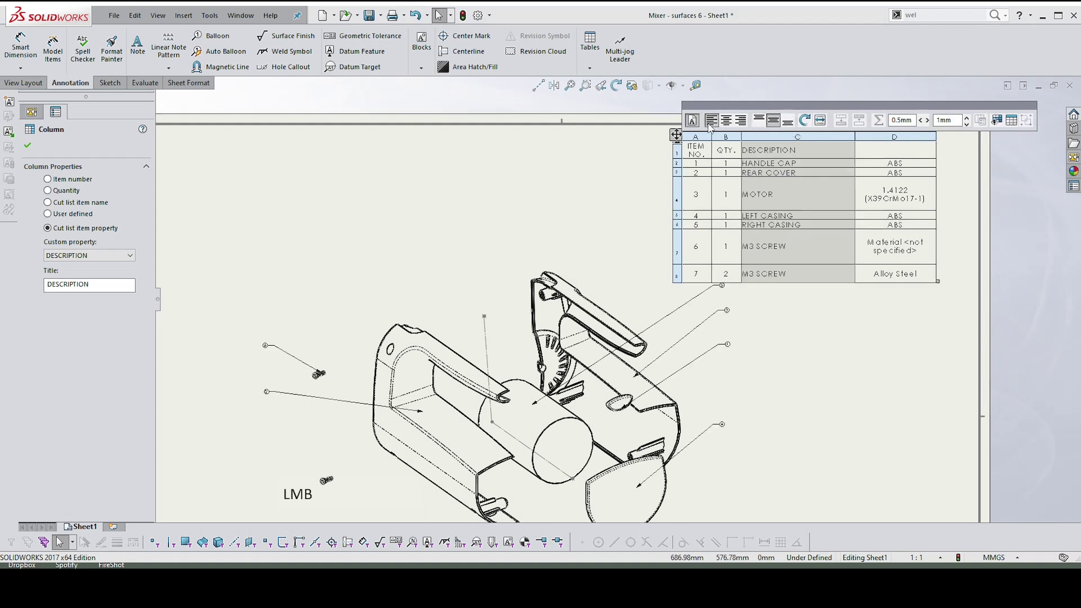
# Top-align the DESCRIPTION column's text and increase its horizontal cell padding to 3.6 mm
pyautogui.click(901, 119)
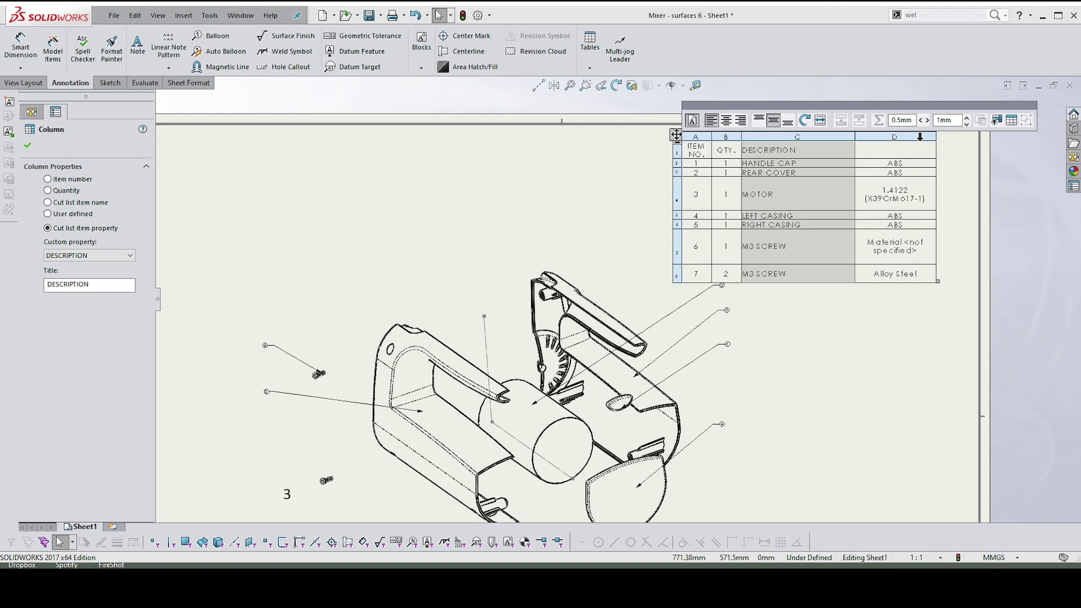
pyautogui.click(896, 120)
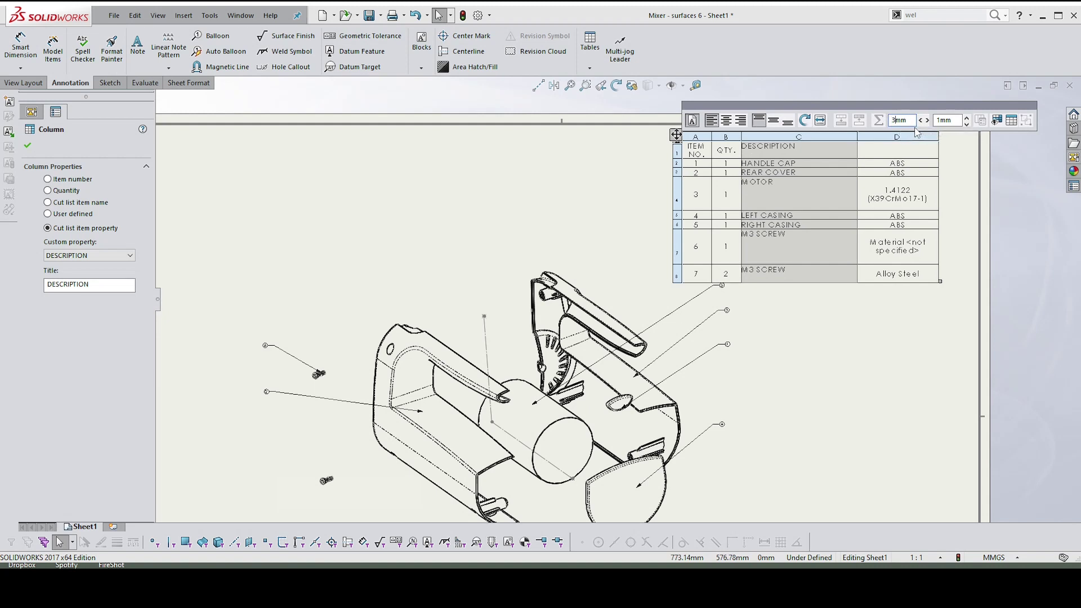
pyautogui.press('Return')
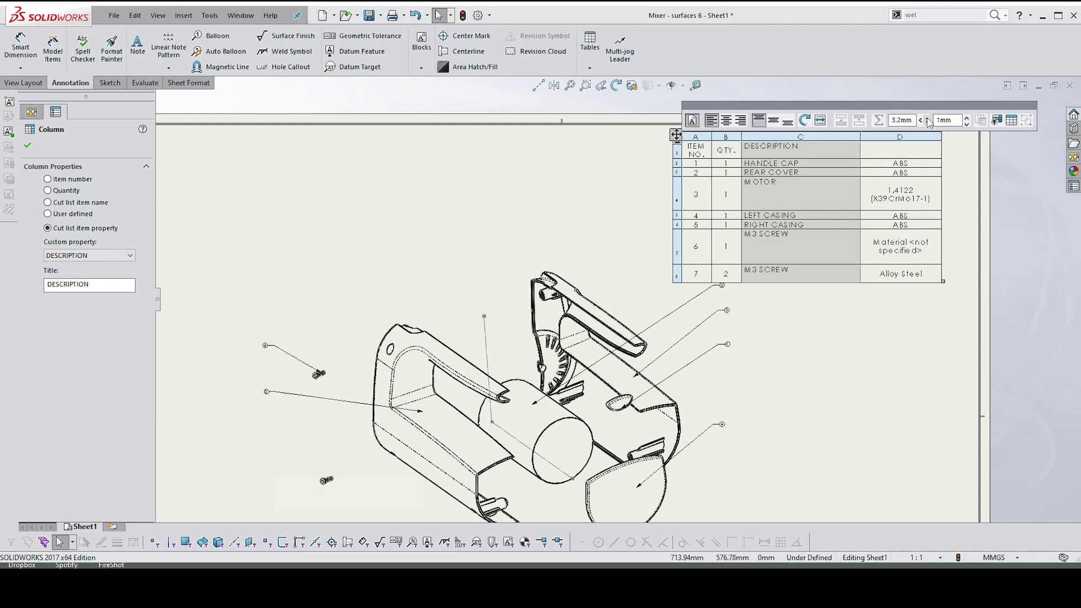
pyautogui.click(927, 120)
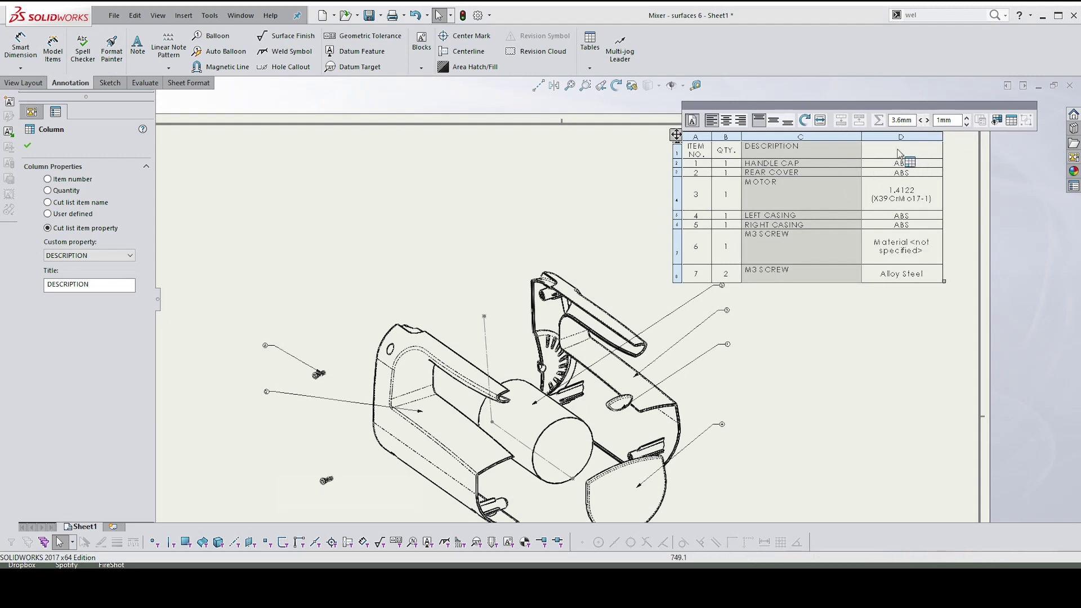
pyautogui.press('Escape')
# Left-align the material column's text and increase its horizontal cell padding to 3.9 mm
pyautogui.click(883, 135)
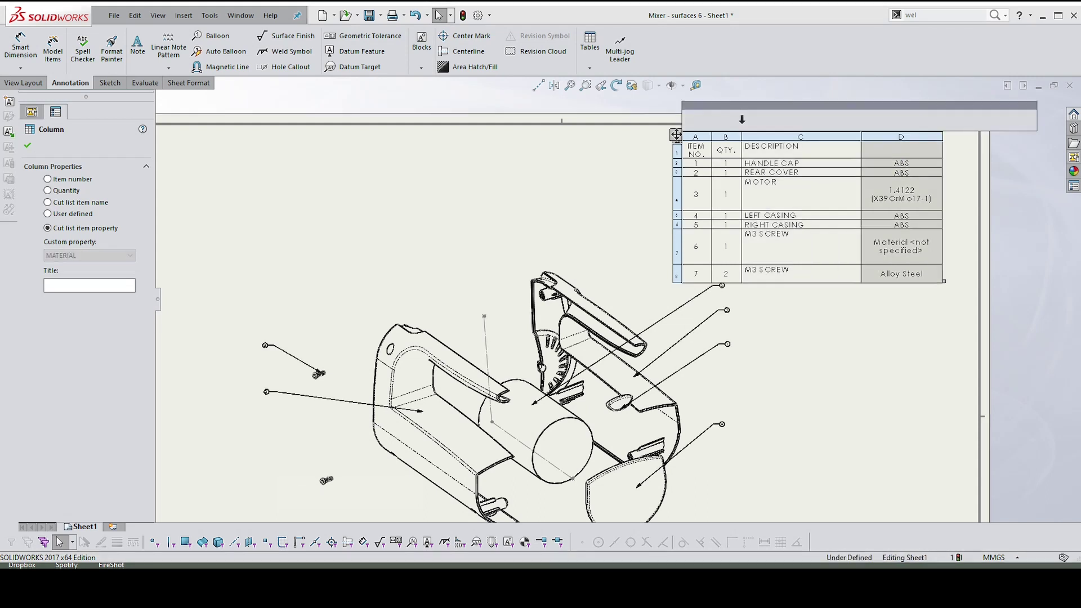
pyautogui.click(711, 121)
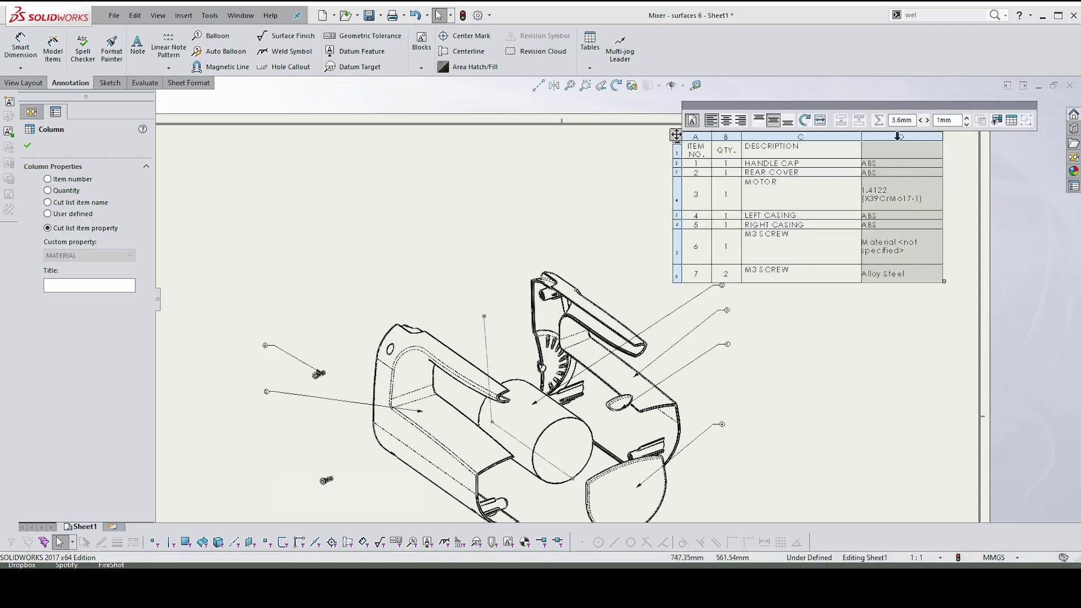
pyautogui.click(927, 120)
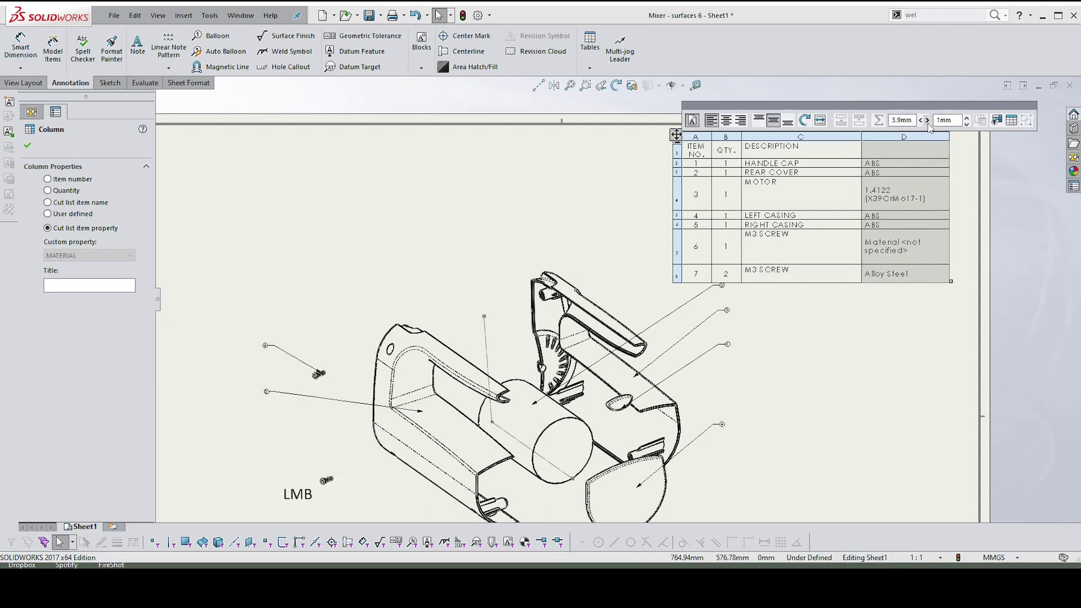
pyautogui.click(850, 364)
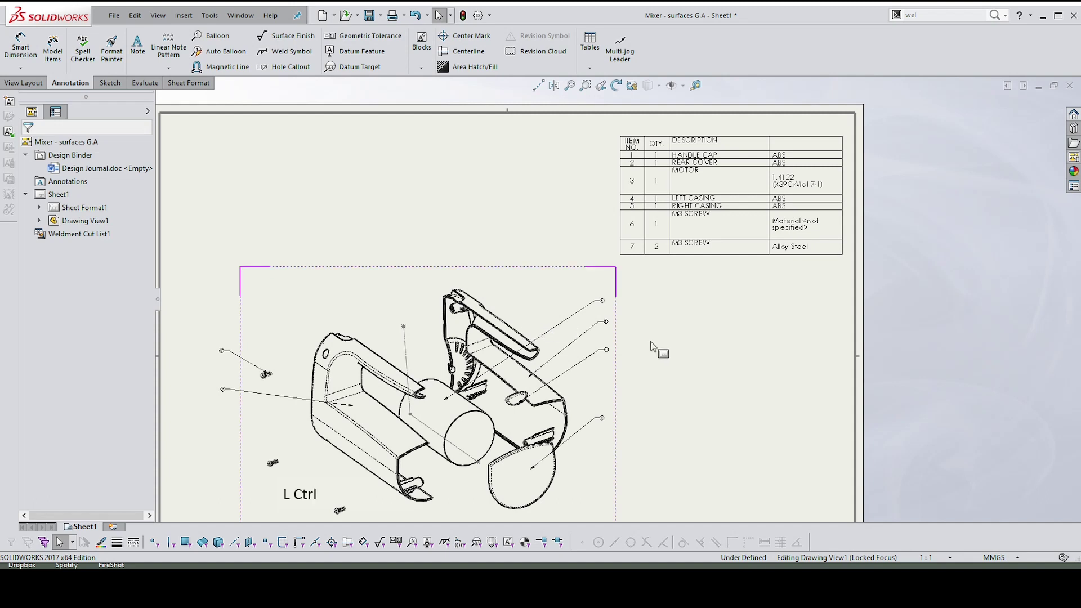
# Override the document font for all balloons in the exploded view and set their text height to 28 points
pyautogui.hotkey('ctrl', 'a')
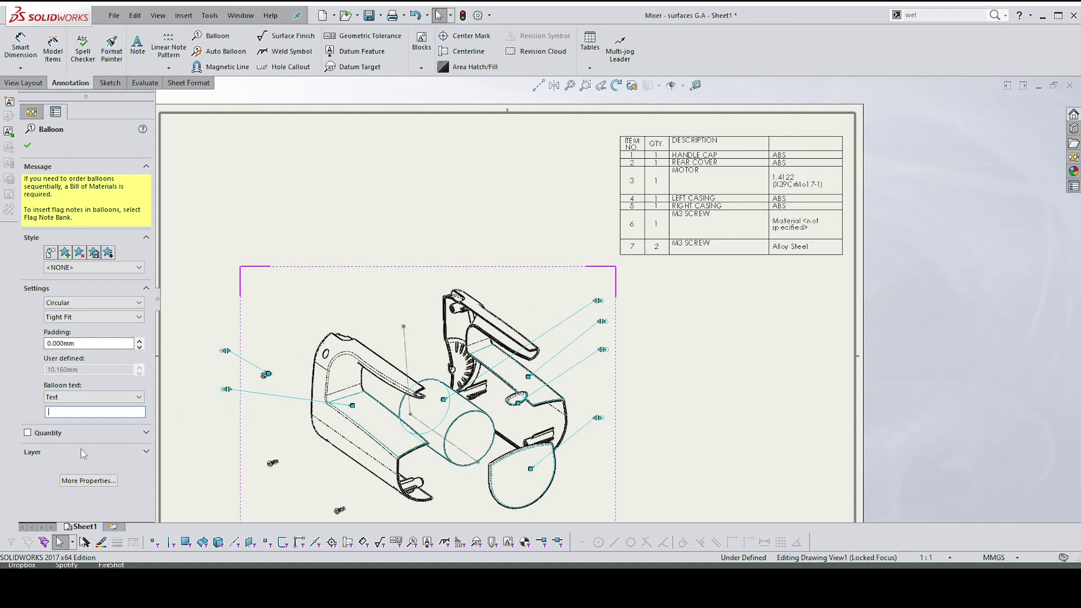
pyautogui.click(89, 481)
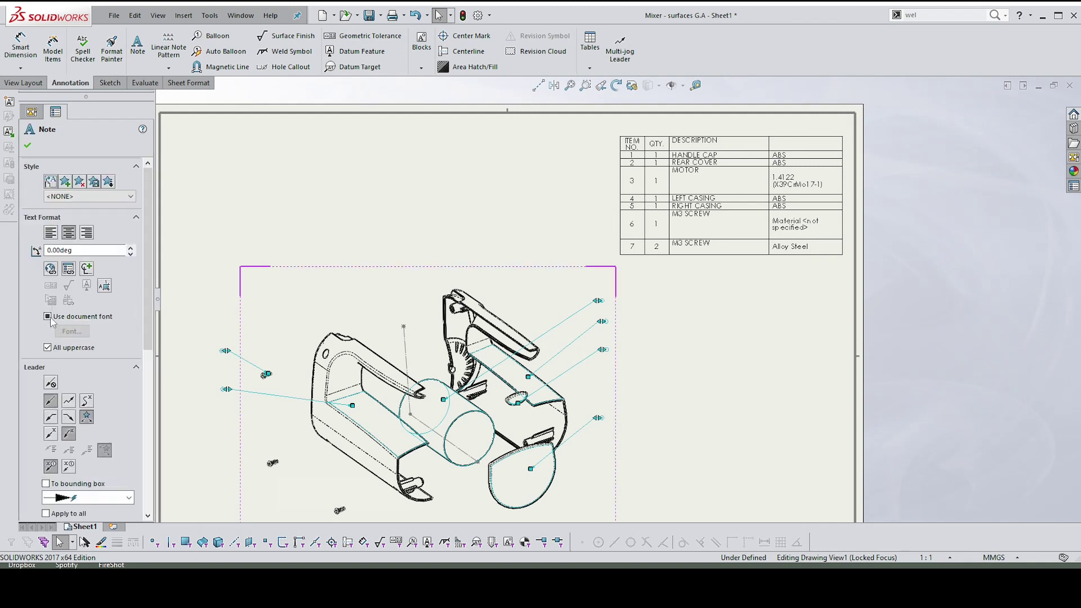
pyautogui.click(49, 318)
pyautogui.click(71, 333)
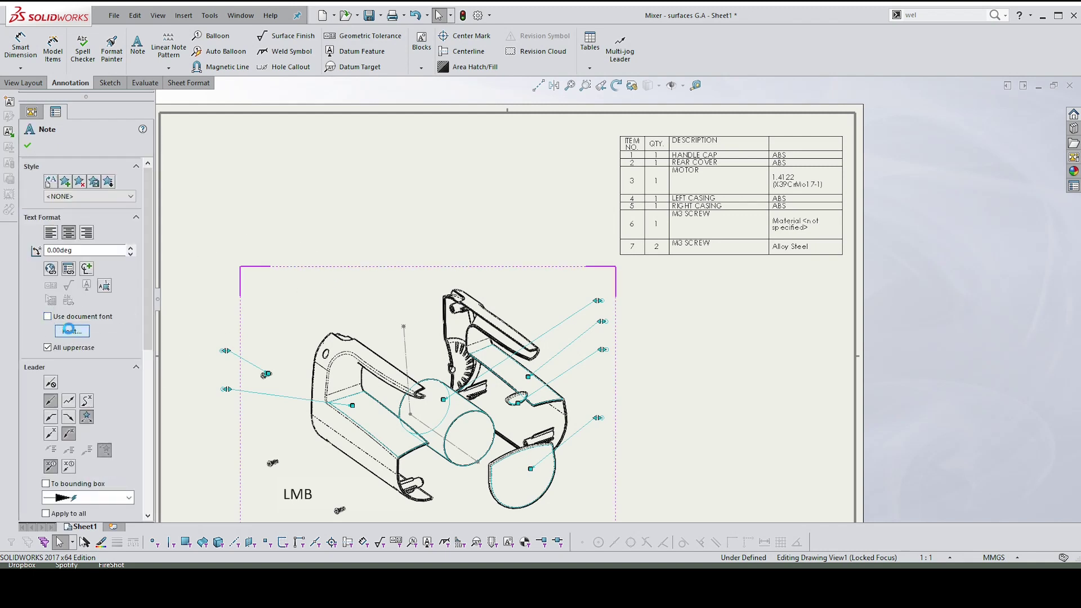
pyautogui.click(624, 283)
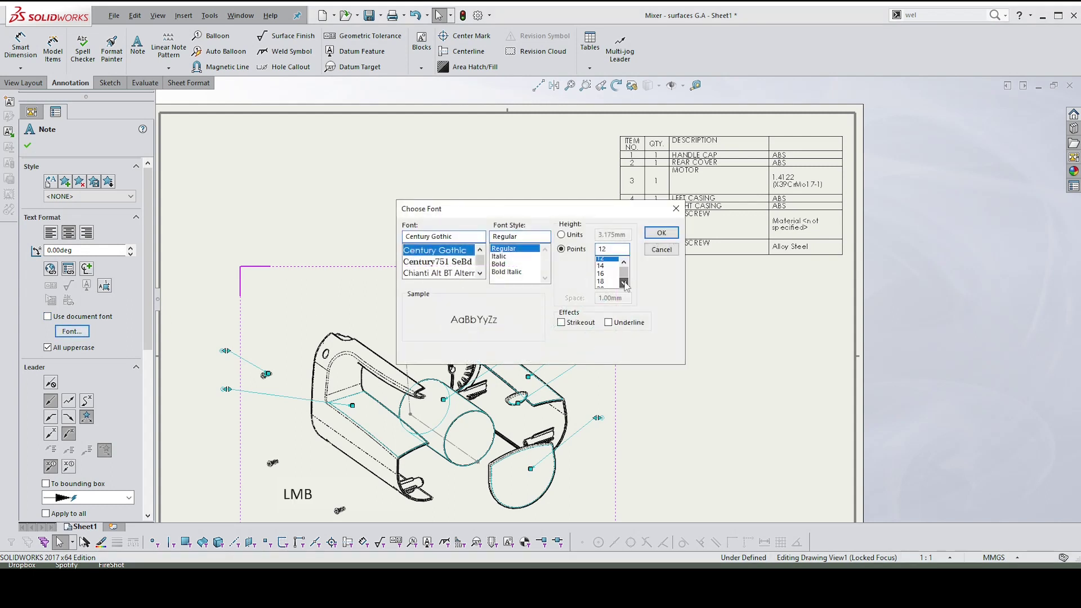
pyautogui.click(623, 282)
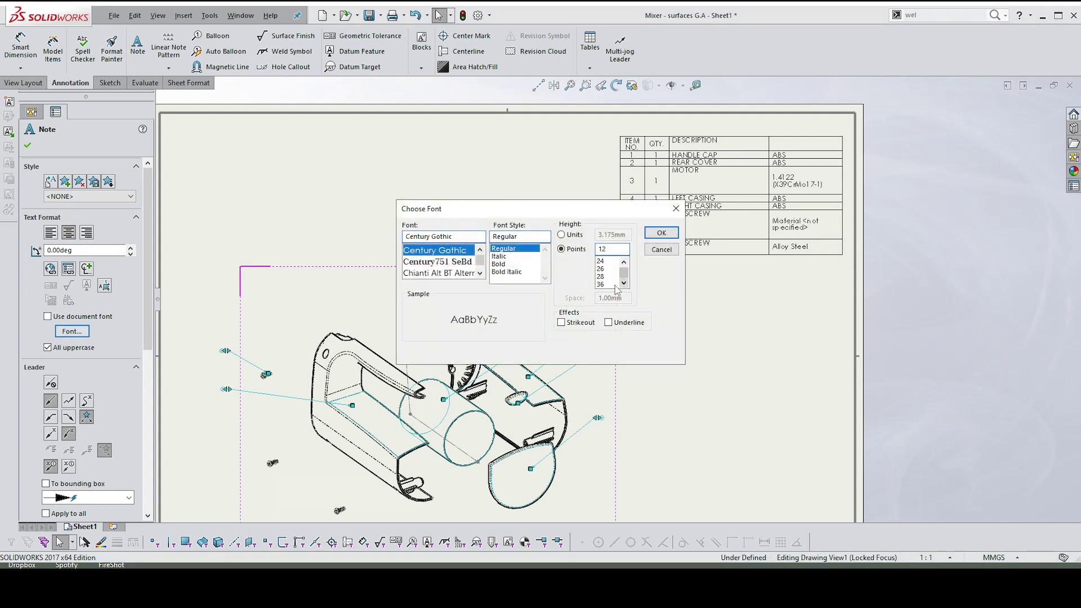
pyautogui.click(601, 276)
pyautogui.click(662, 233)
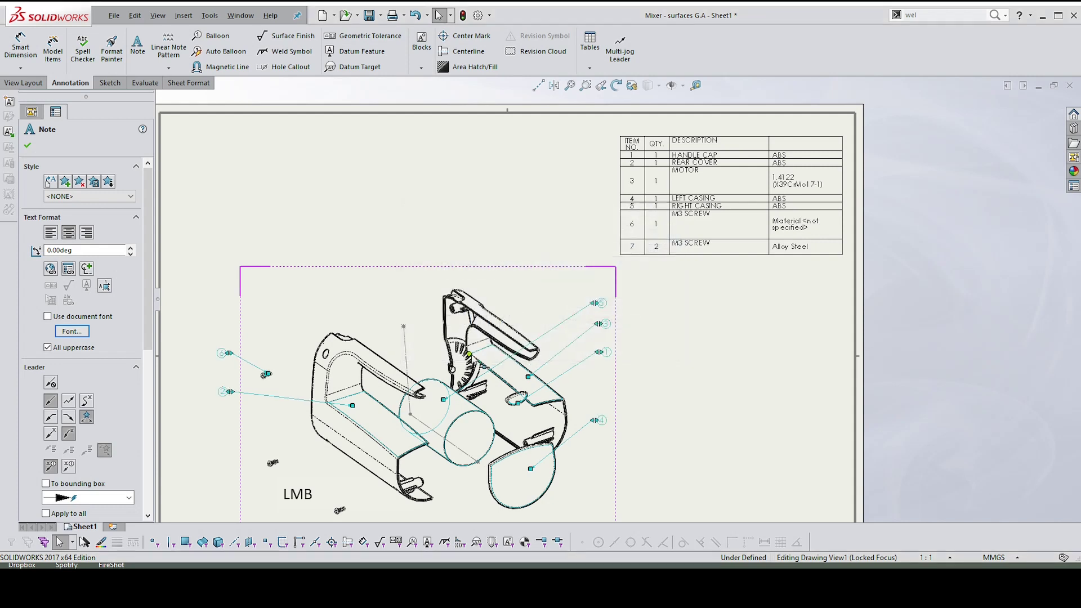
pyautogui.click(27, 145)
# Move the cut list down beside the exploded view, just clear of the balloons on the view's right
pyautogui.click(614, 131)
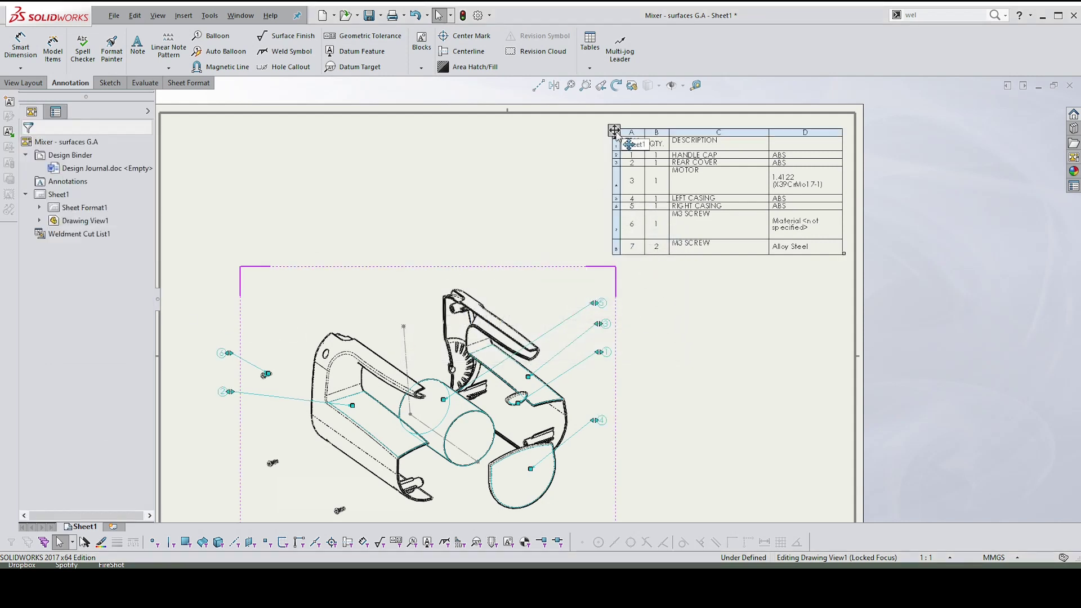
pyautogui.moveTo(614, 131); pyautogui.dragTo(609, 302)
pyautogui.scroll(1, 651, 227)
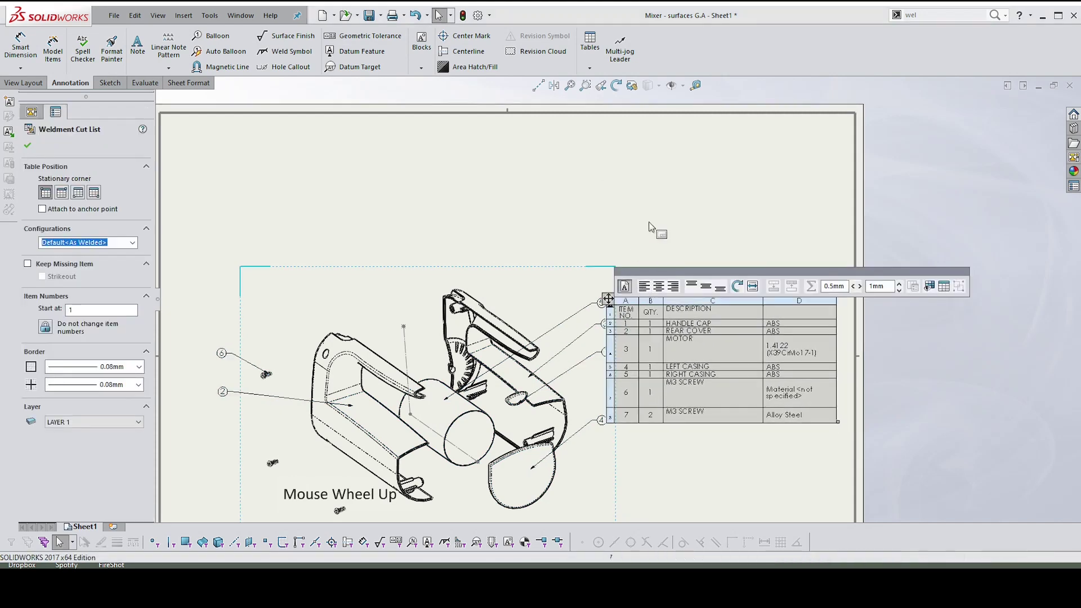
pyautogui.click(650, 227)
pyautogui.scroll(3, 619, 375)
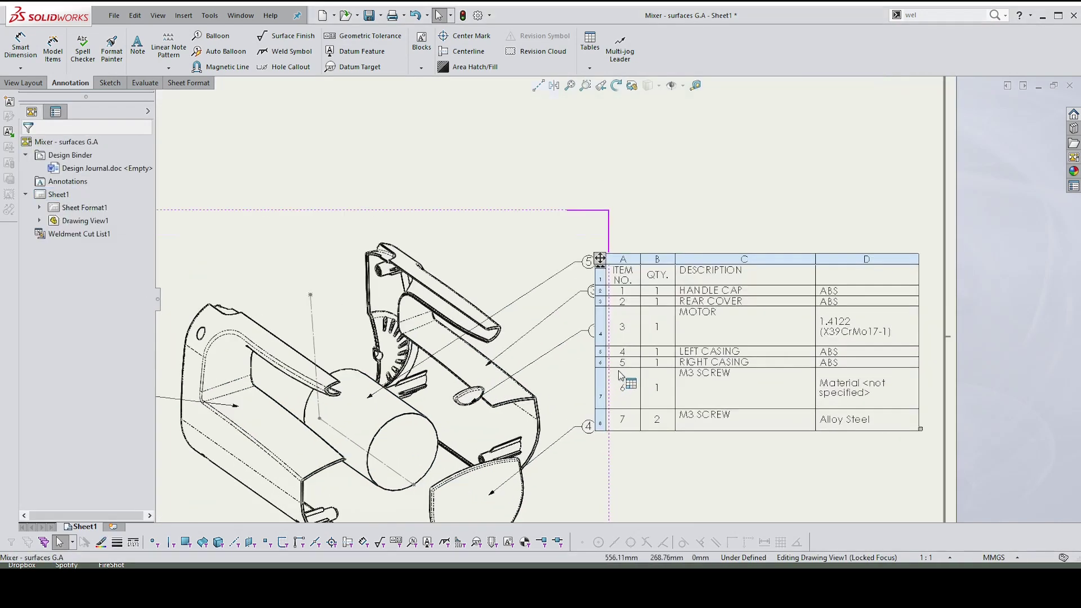
pyautogui.click(608, 261)
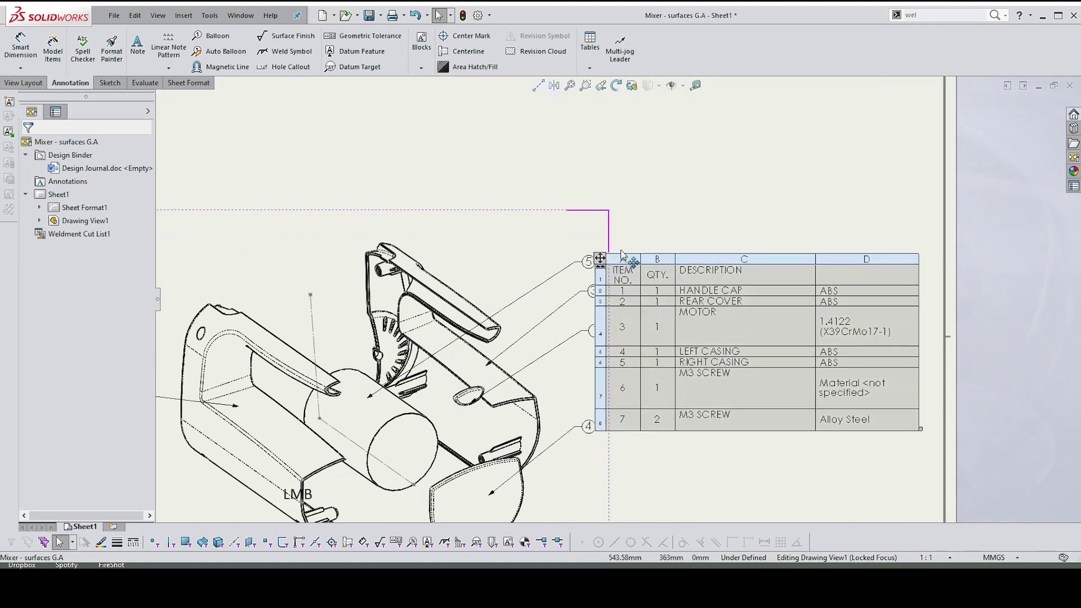
pyautogui.moveTo(622, 254); pyautogui.dragTo(647, 246)
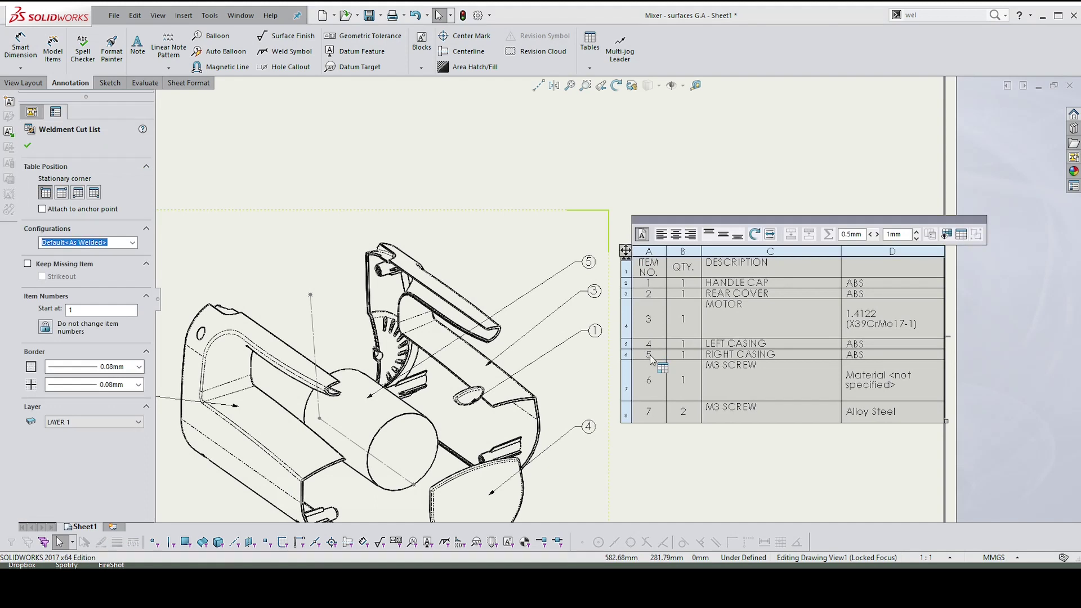
# Renumber cut list items to match the balloons: RIGHT CASING as 3, LEFT CASING as 2 and MOTOR as 5
pyautogui.doubleClick(650, 359)
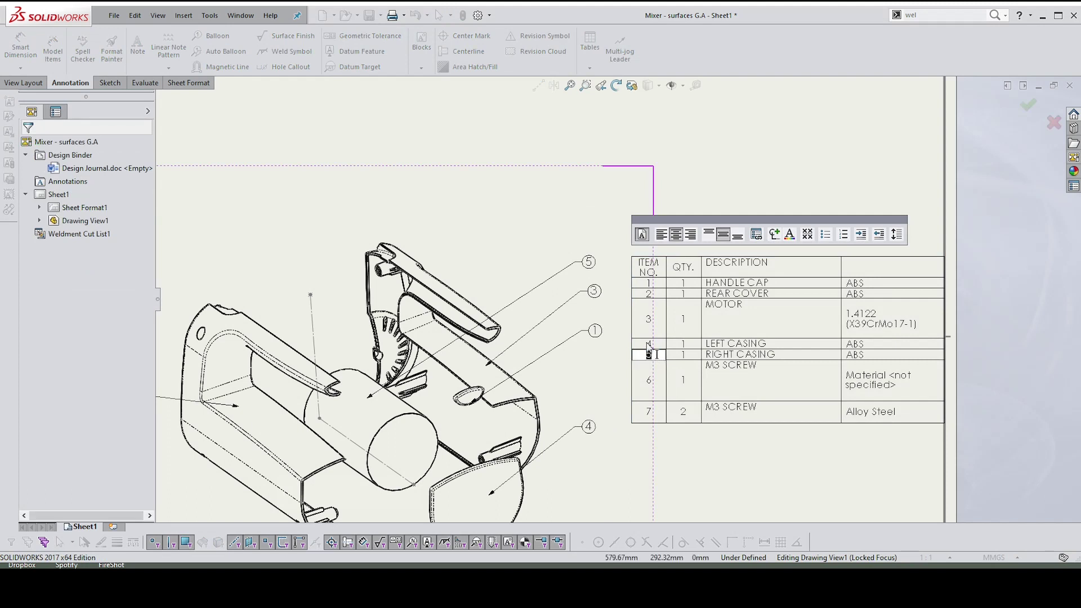
pyautogui.write('3')
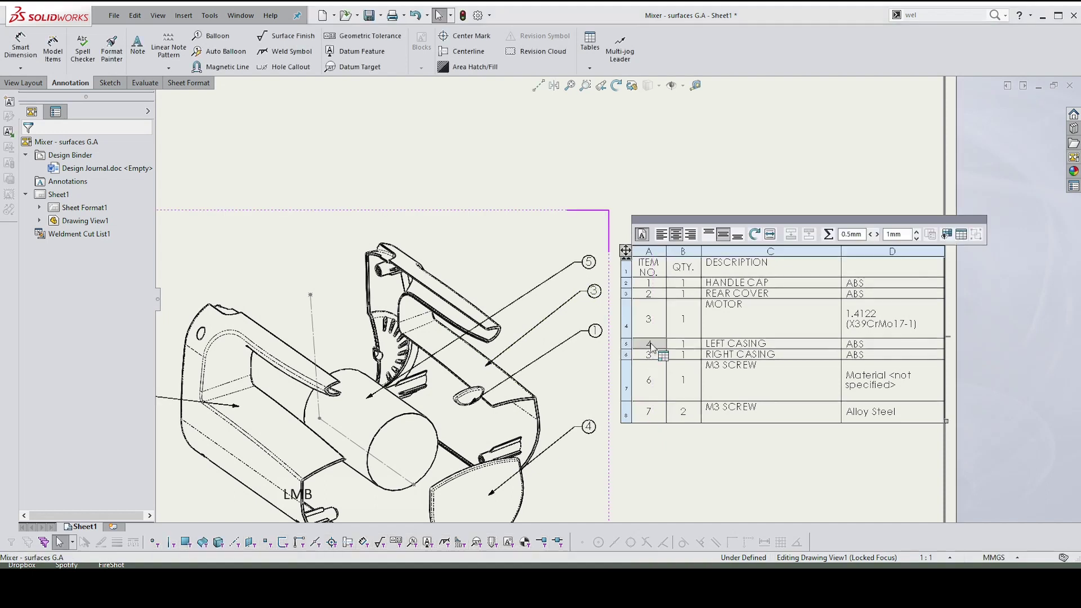
pyautogui.click(650, 344)
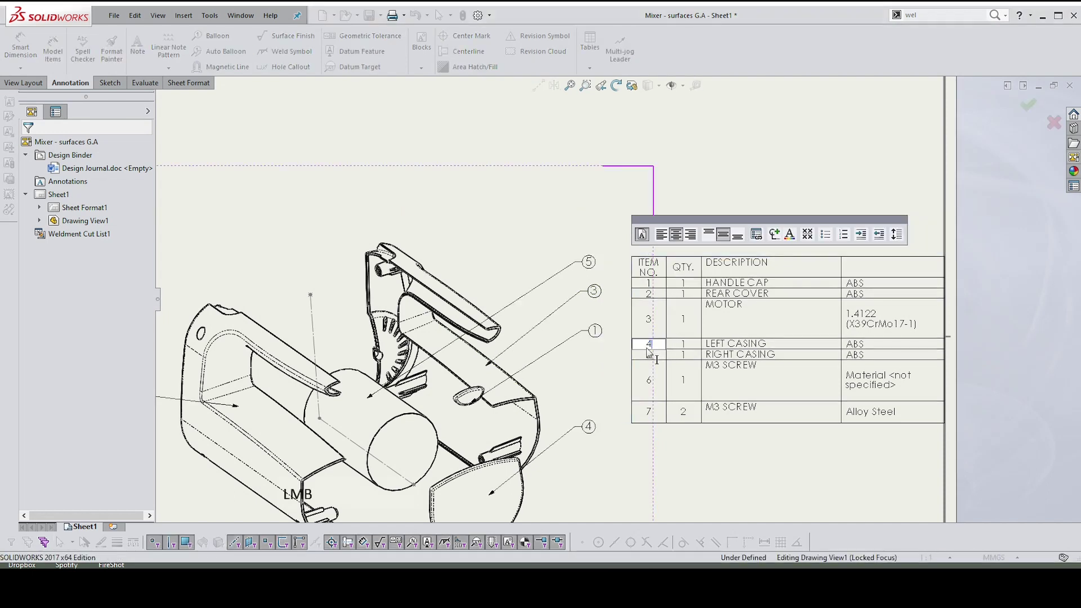
pyautogui.write('2')
pyautogui.click(657, 320)
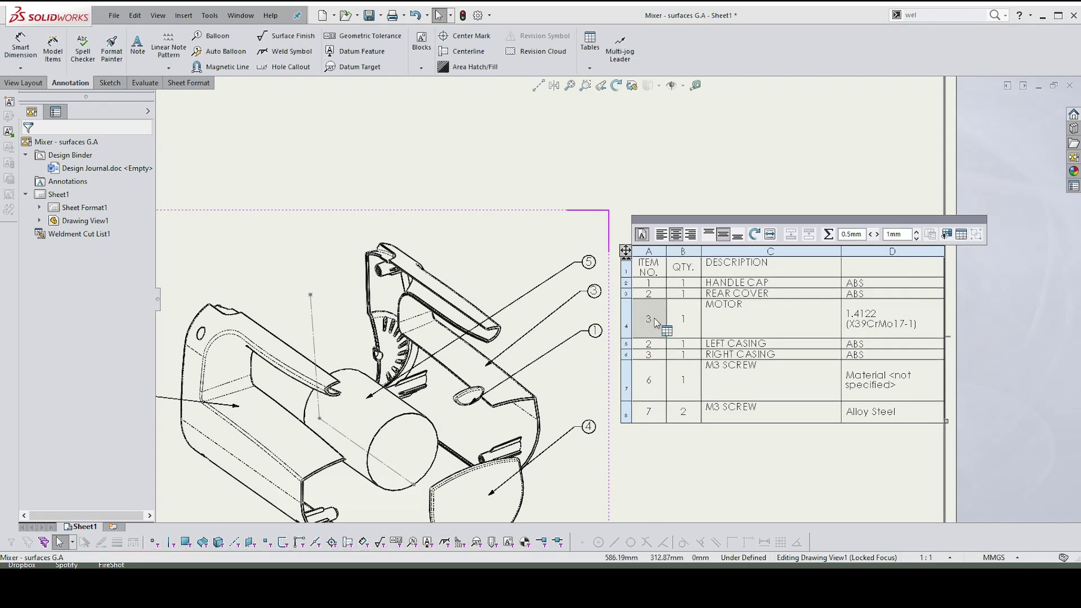
pyautogui.doubleClick(656, 322)
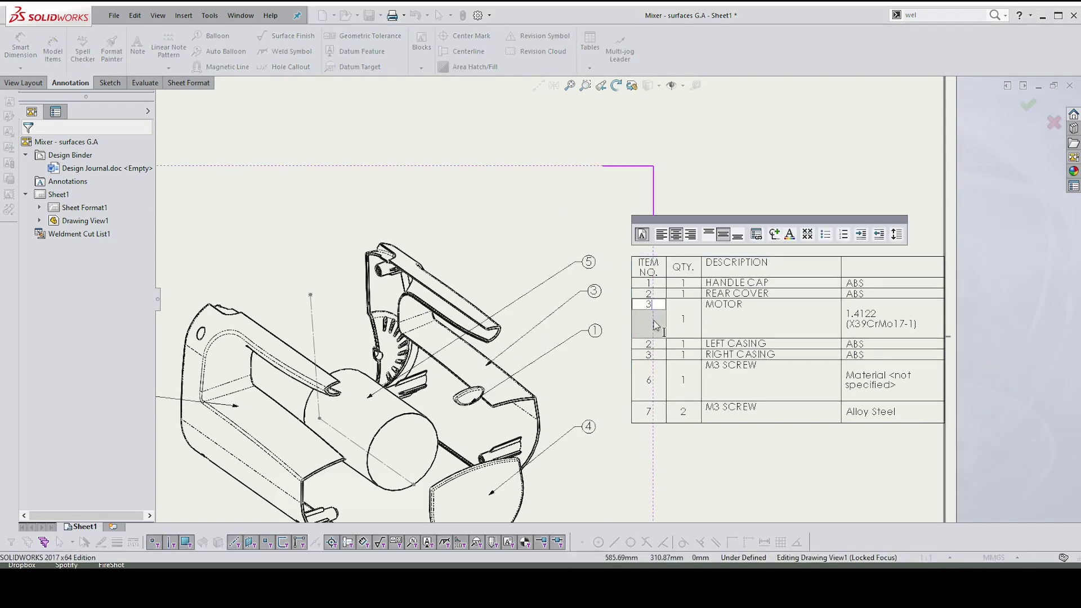
pyautogui.click(652, 307)
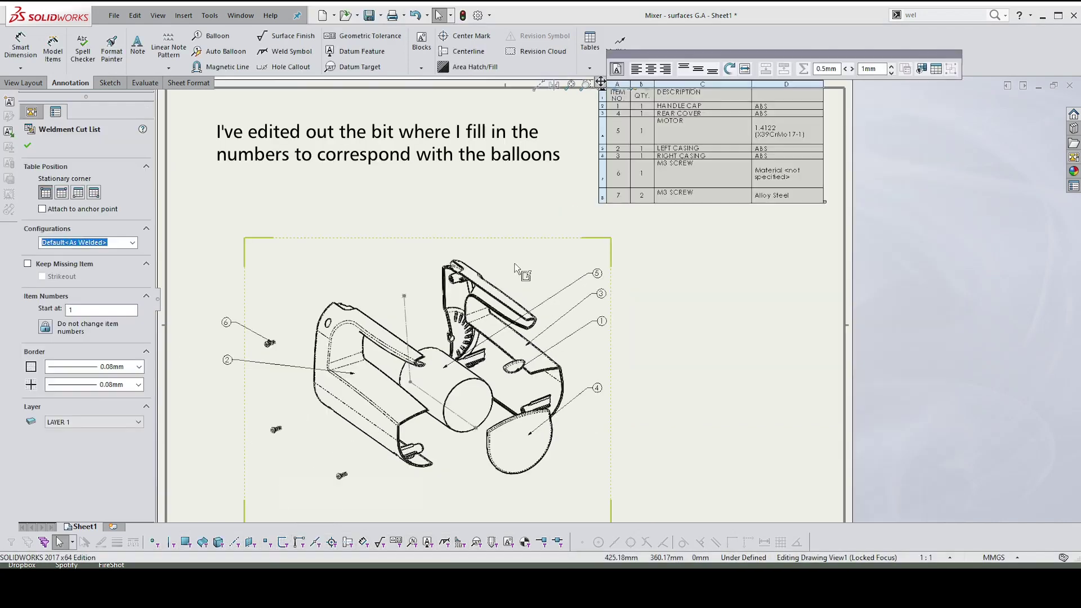
# Move the exploded drawing view across the sheet to sit beneath the cut list, freeing space on the sheet's left side
pyautogui.moveTo(511, 241); pyautogui.dragTo(670, 235)
pyautogui.scroll(-2, 677, 326)
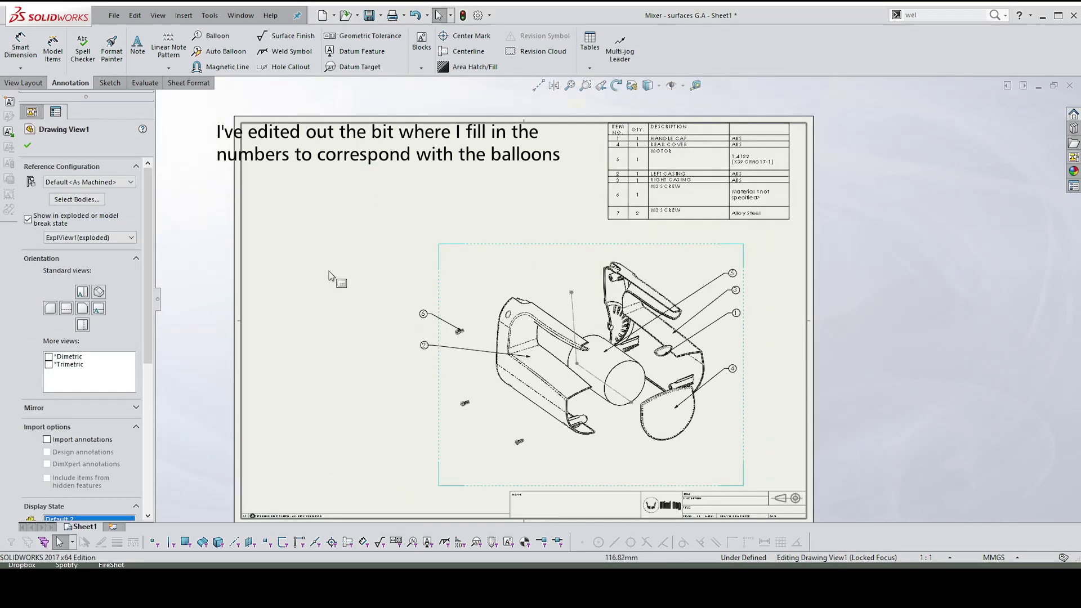